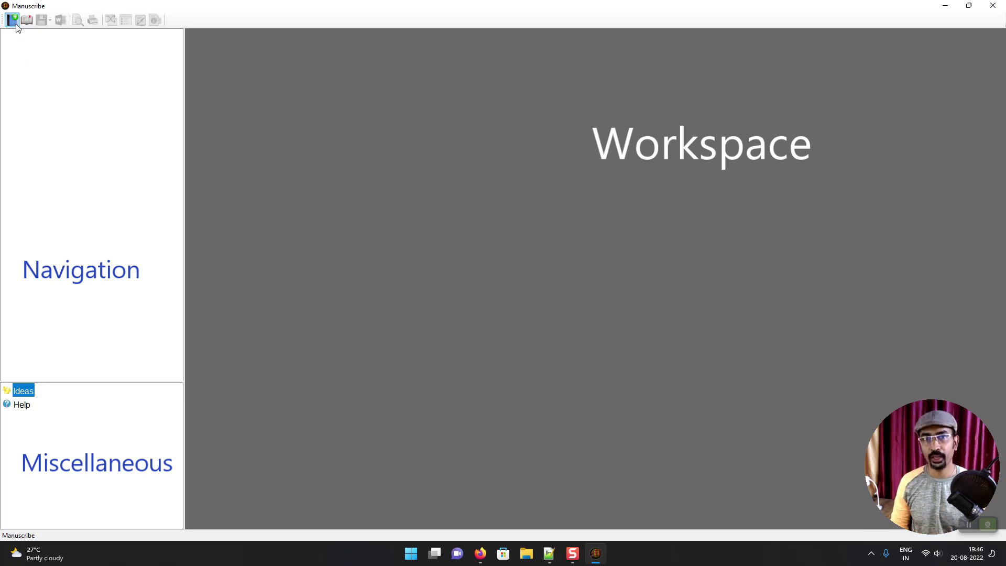
Start a new book and move its details dialog higher up in the workspace
click(12, 20)
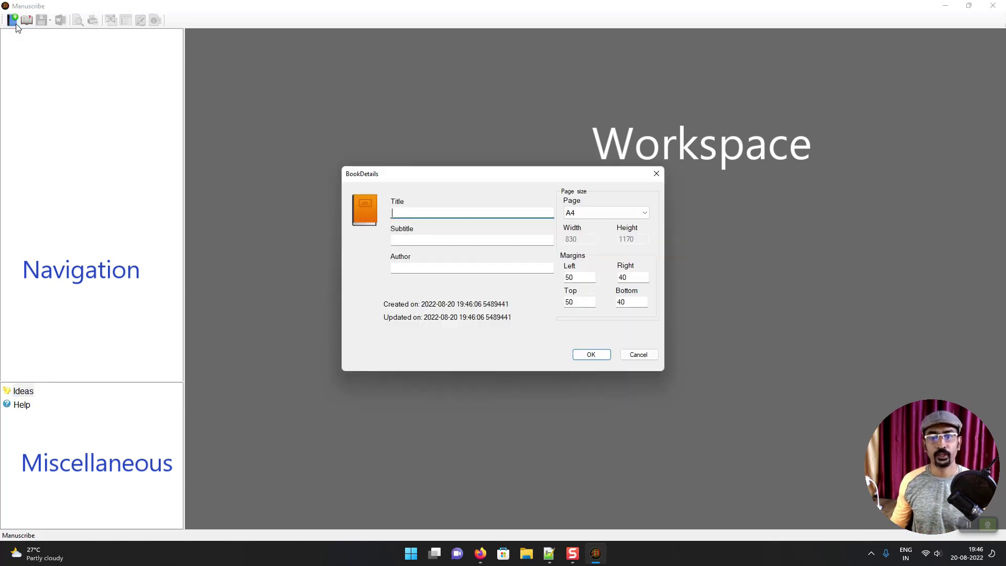
drag(489, 177, 512, 89)
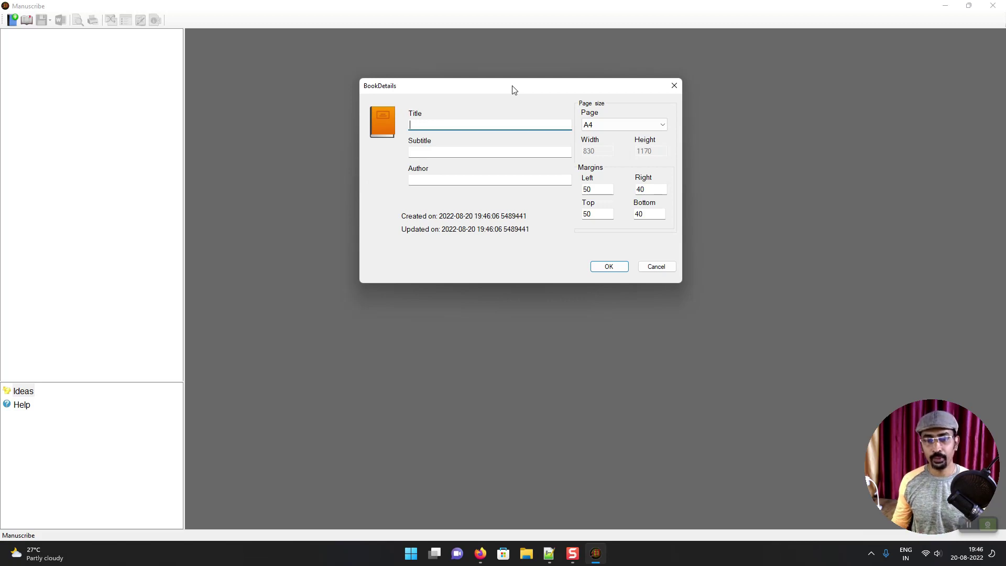
Launch the Saili app, create a new document and activate its English input box so the sample text is transliterated into Telugu
click(411, 555)
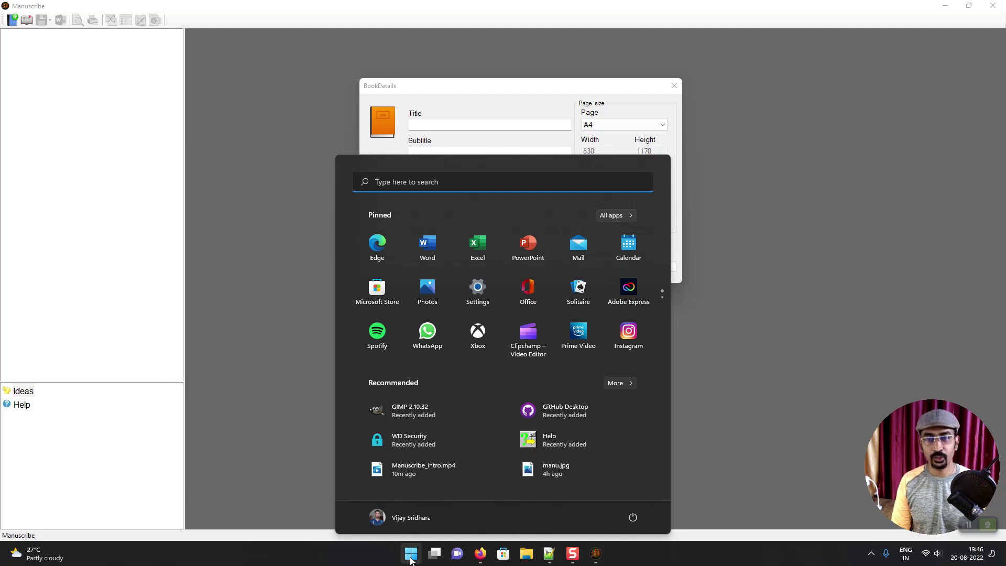
text(saili)
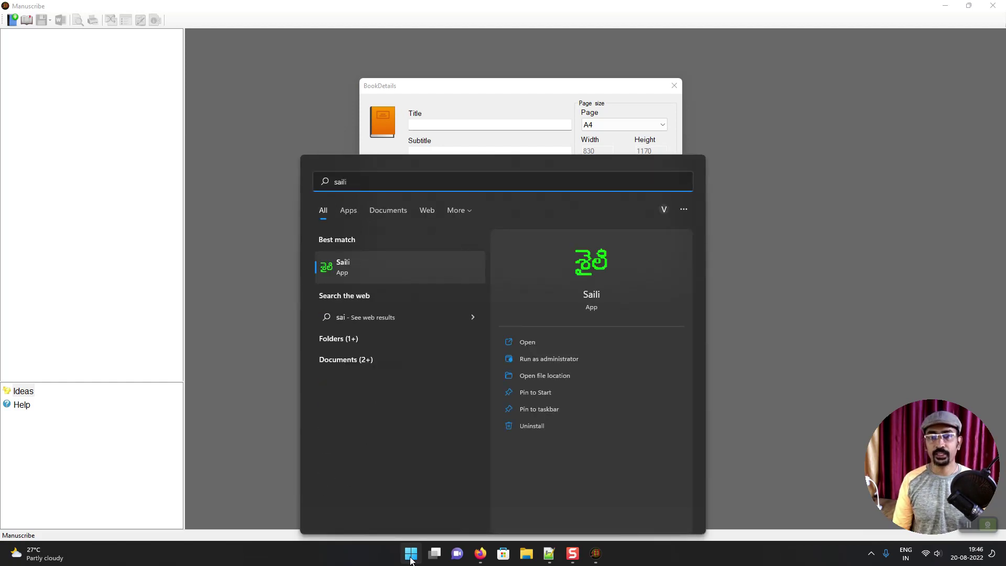
click(355, 268)
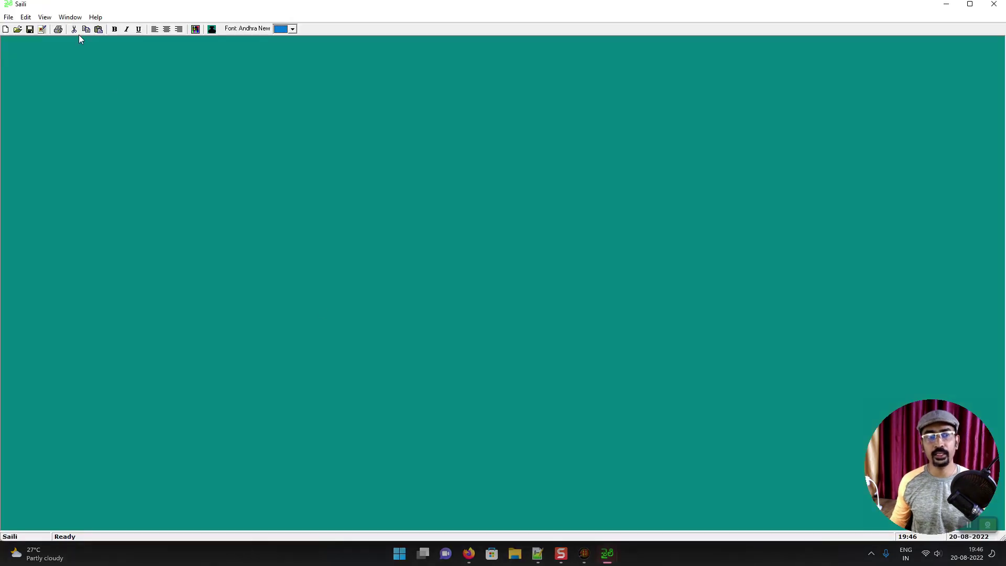
click(5, 29)
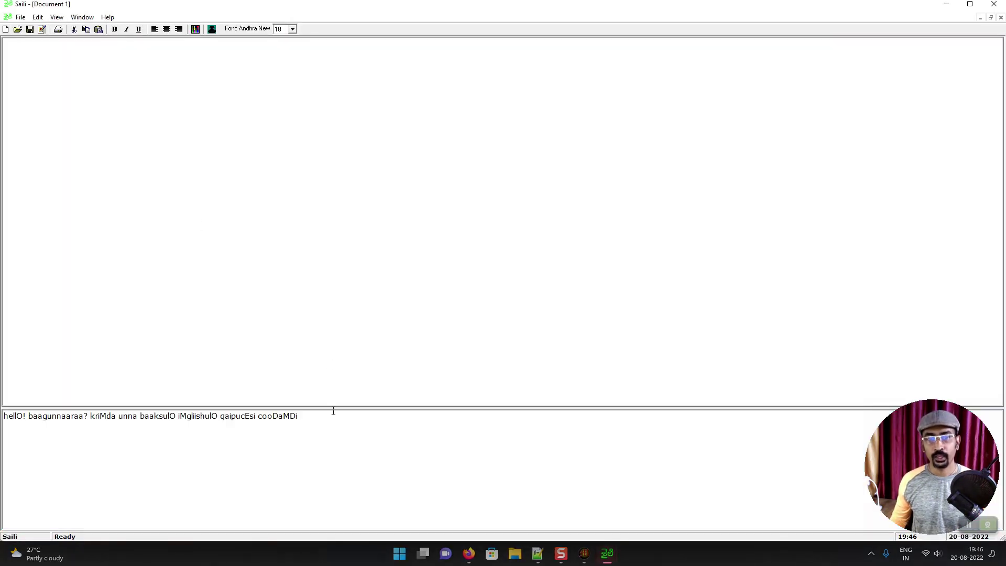
click(351, 431)
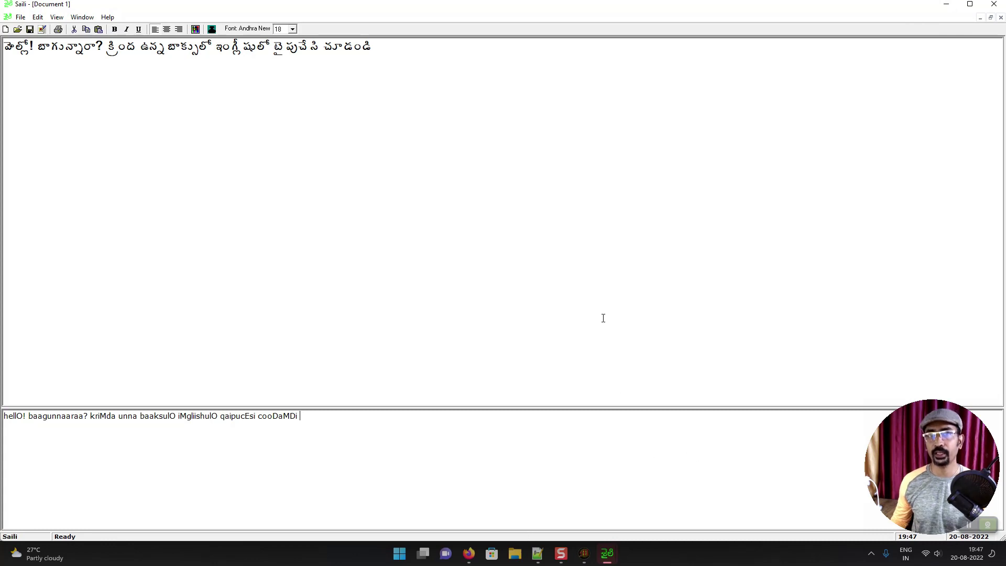
Switch to the Notepad++ notes, highlight the Microsoft Telugu fonts link and show the installed keyboard layouts
click(538, 556)
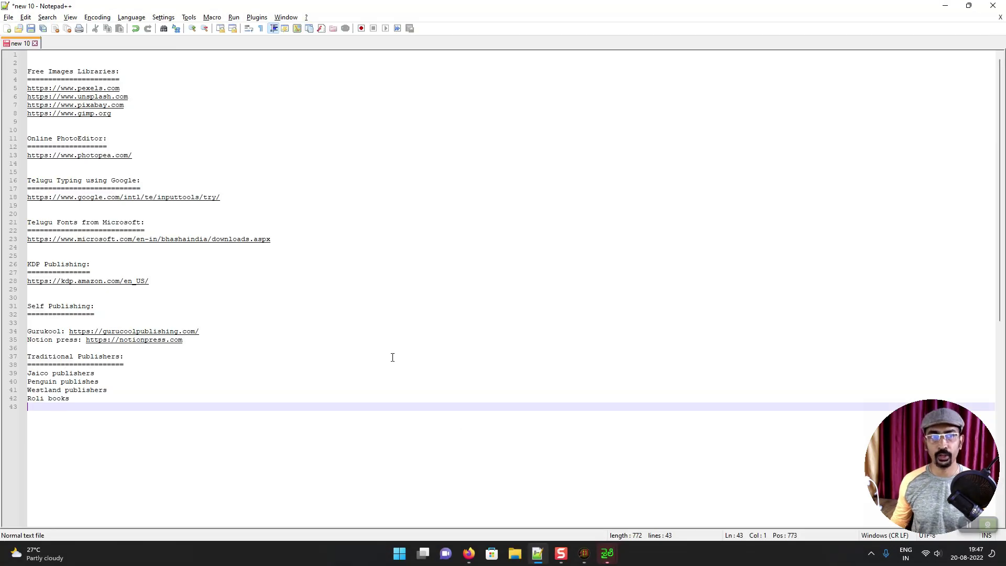
drag(295, 239, 17, 240)
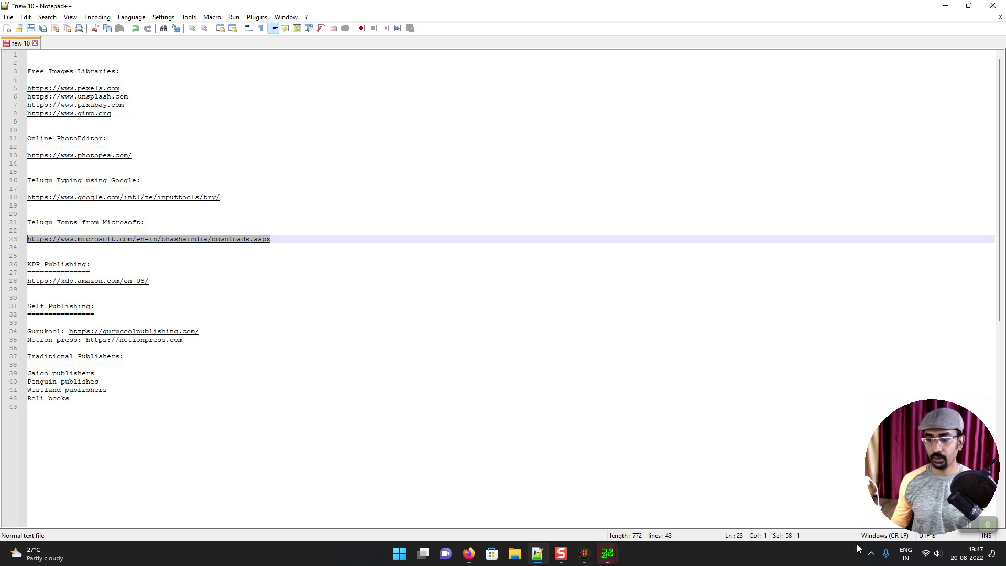
click(870, 554)
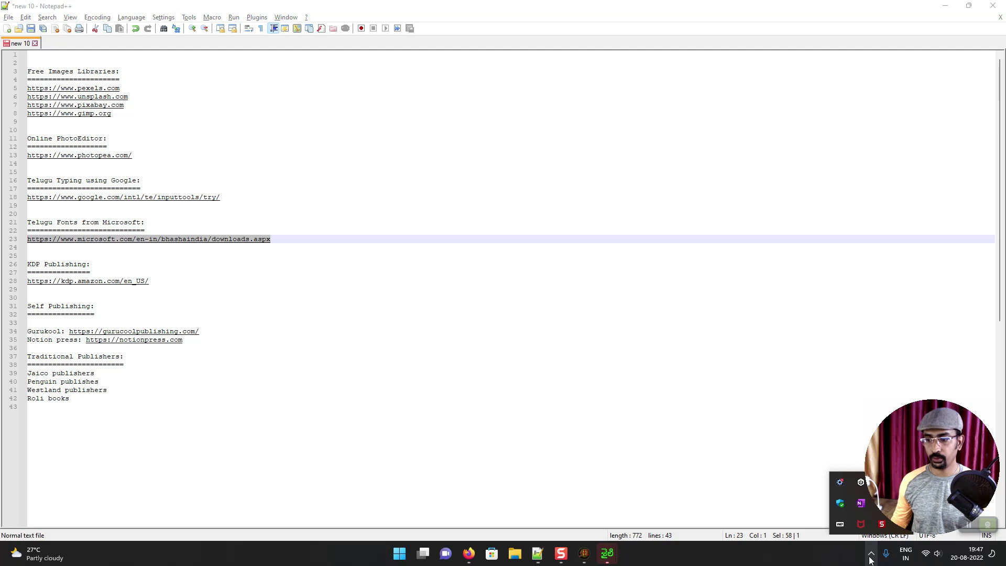
click(904, 555)
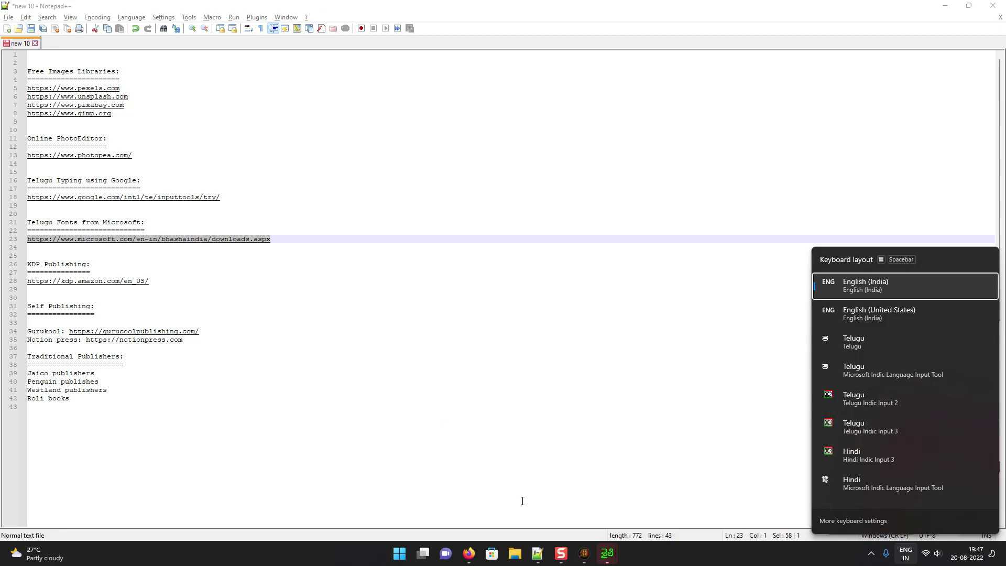
Revisit the Saili document, then clear the Saili and Notepad++ windows away to return to the book details in Manuscribe
mouse_move(606, 558)
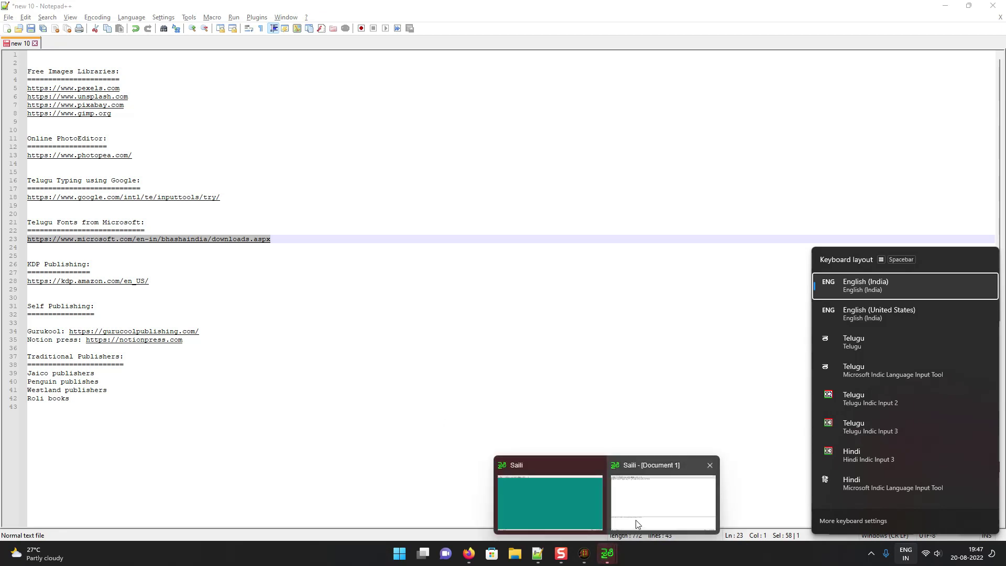
mouse_move(596, 504)
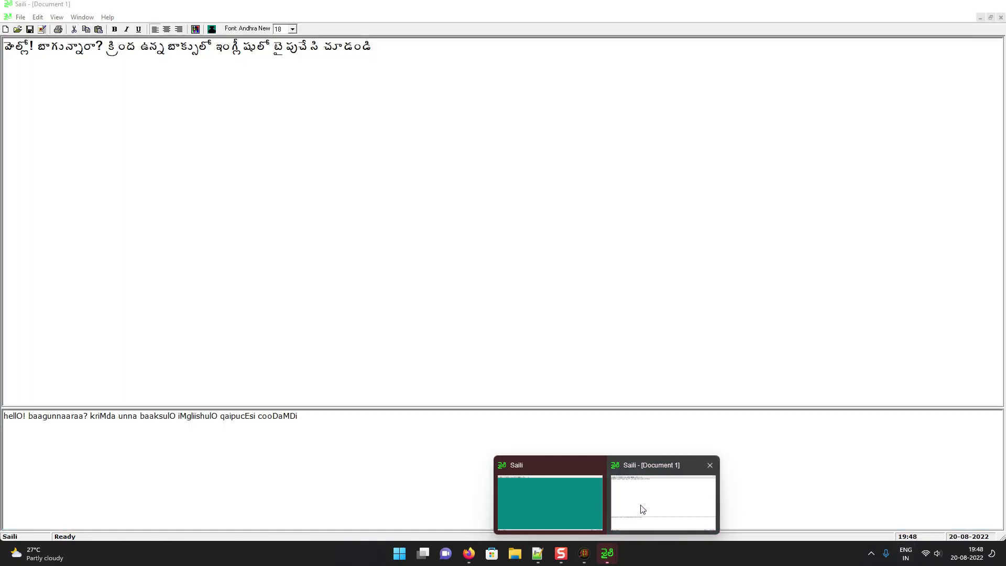
click(640, 507)
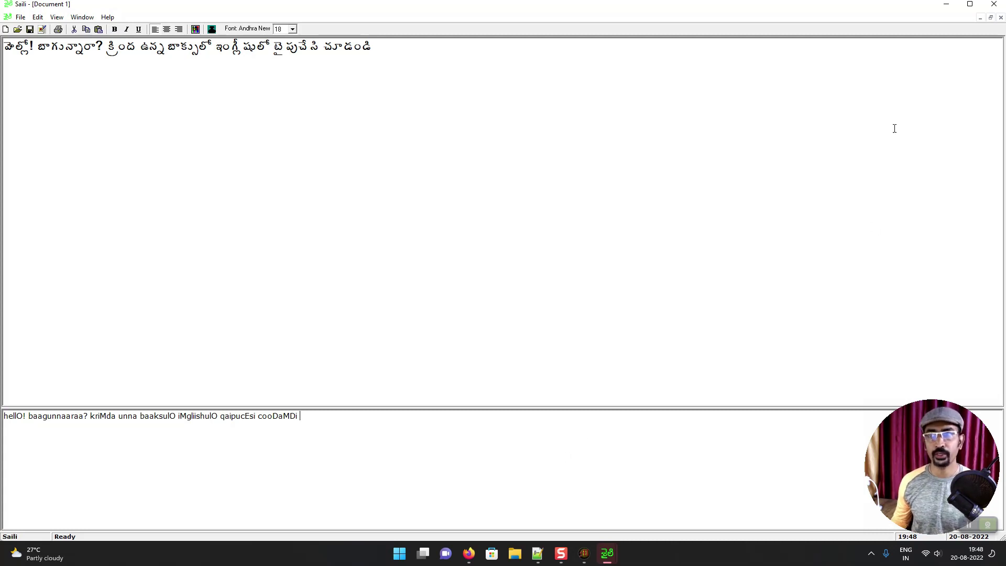
click(946, 4)
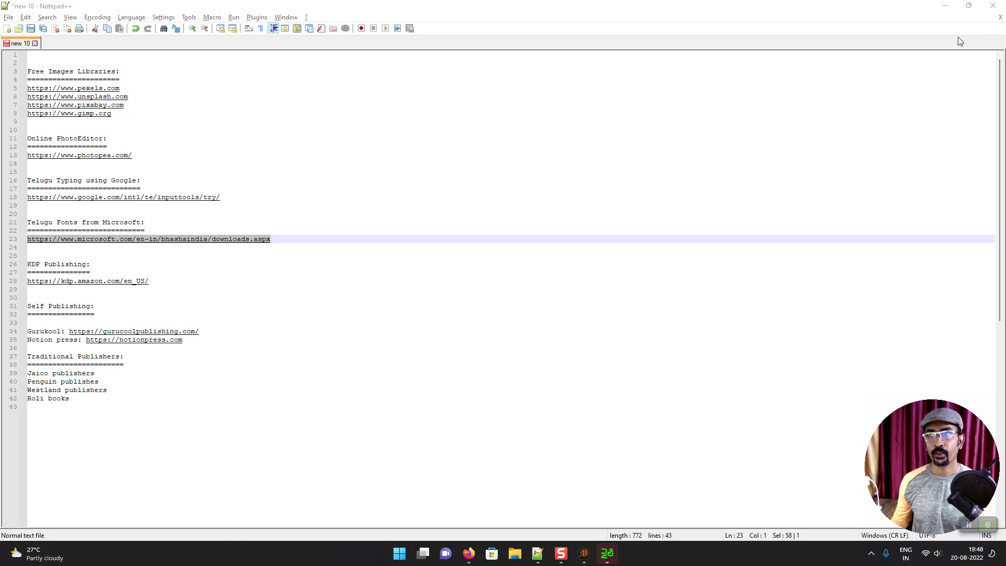
click(945, 6)
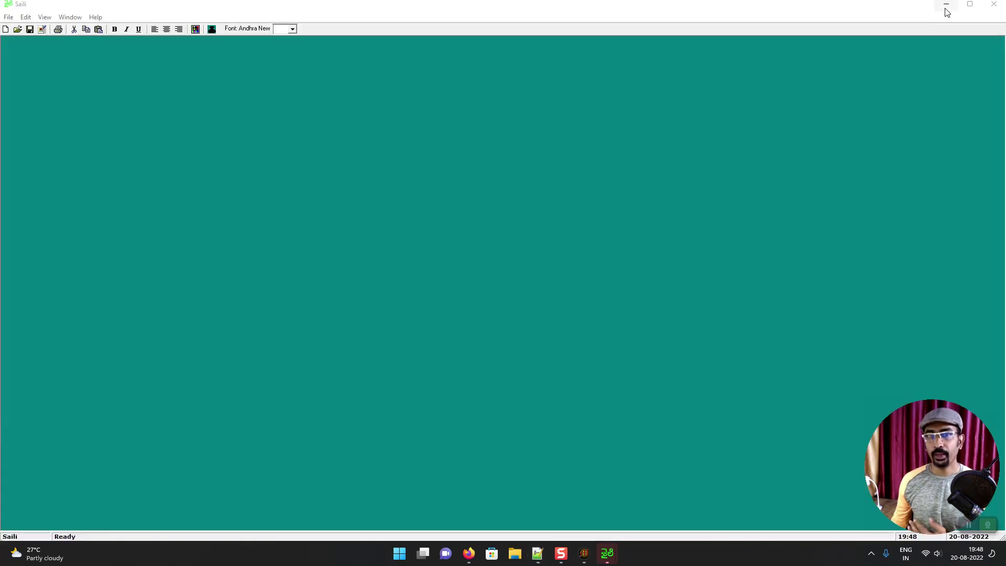
click(991, 7)
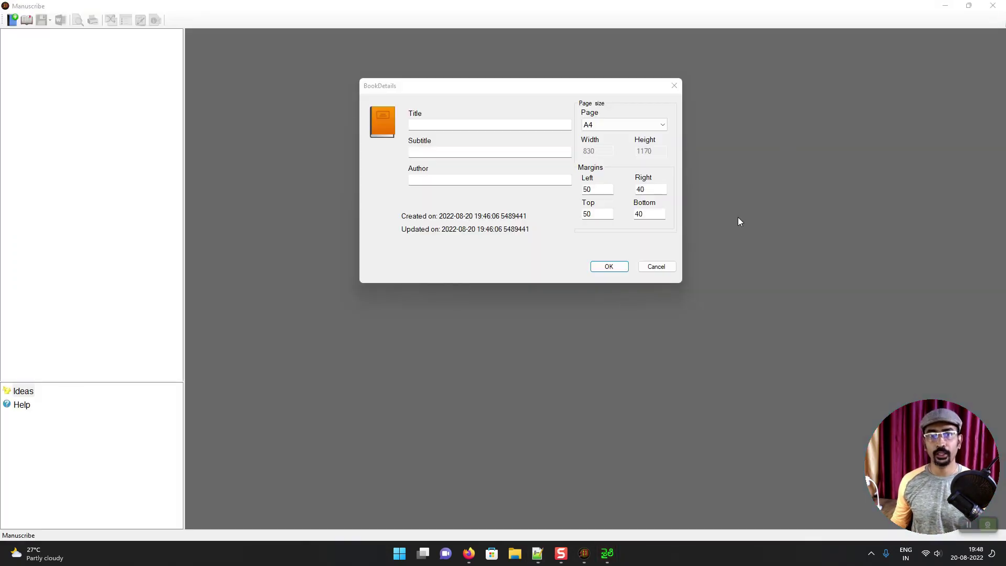
Enter "My First Book" as the title, "About my children" as the subtitle, and the author's full name
click(422, 125)
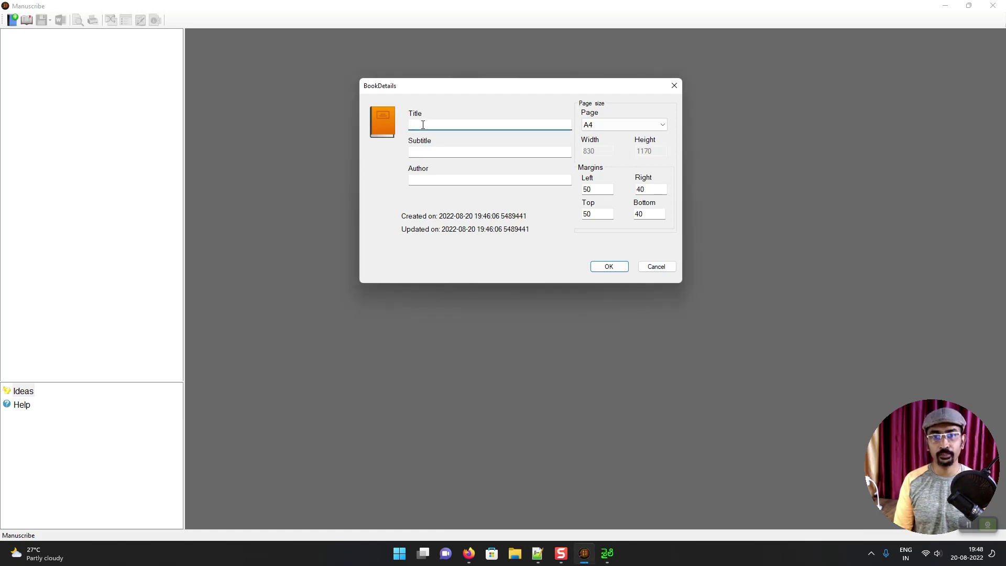
text(M)
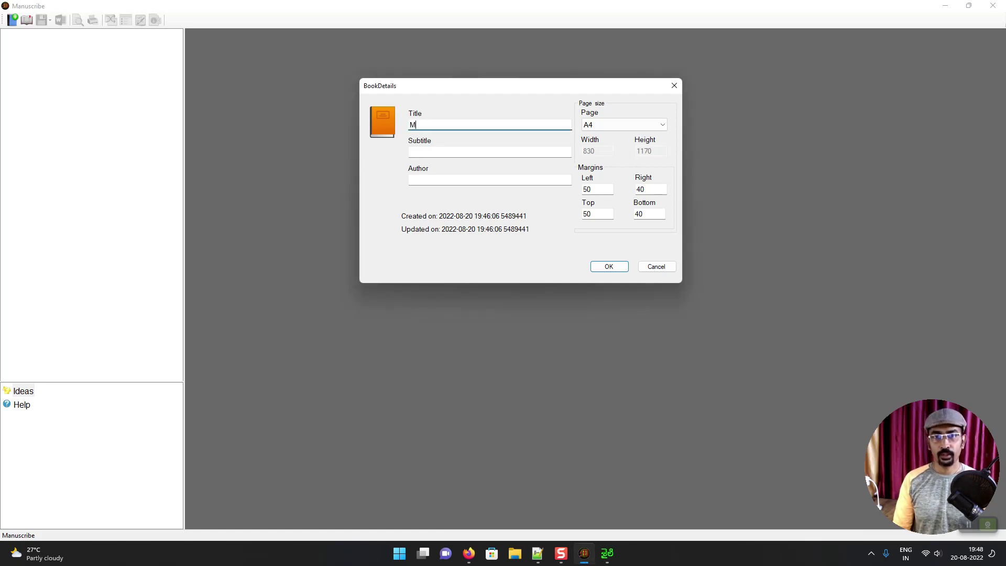
text(y First Book)
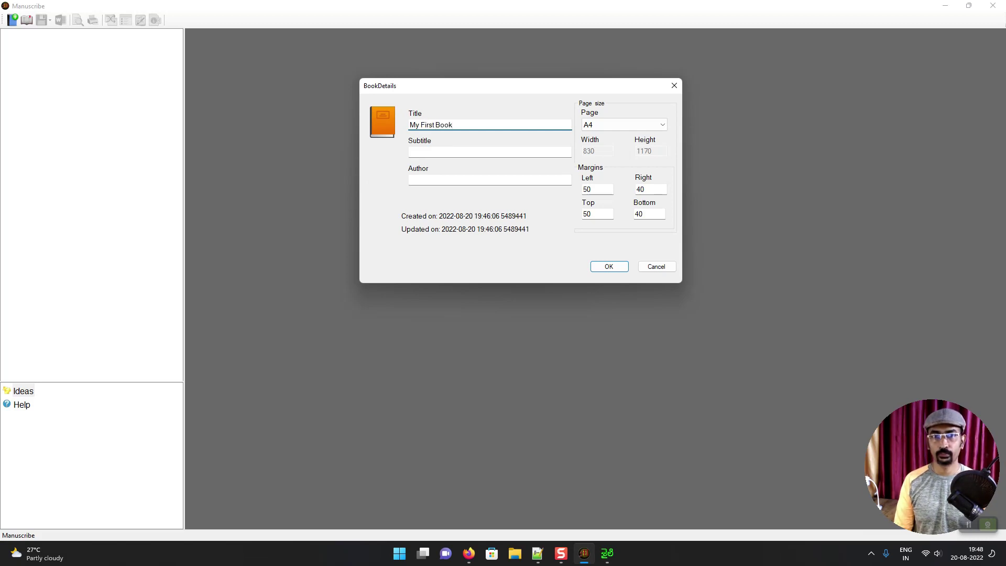
click(410, 151)
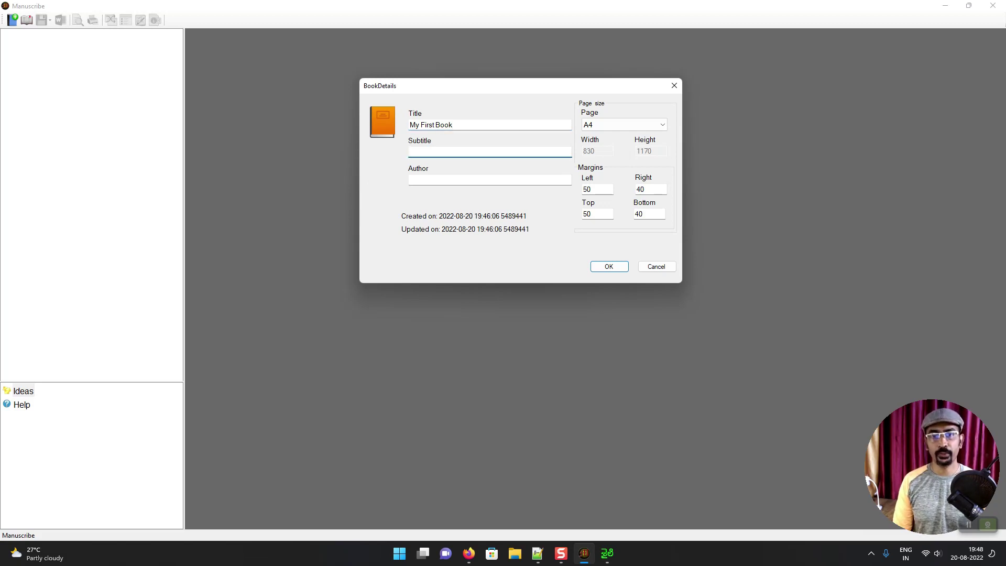
text(Ab)
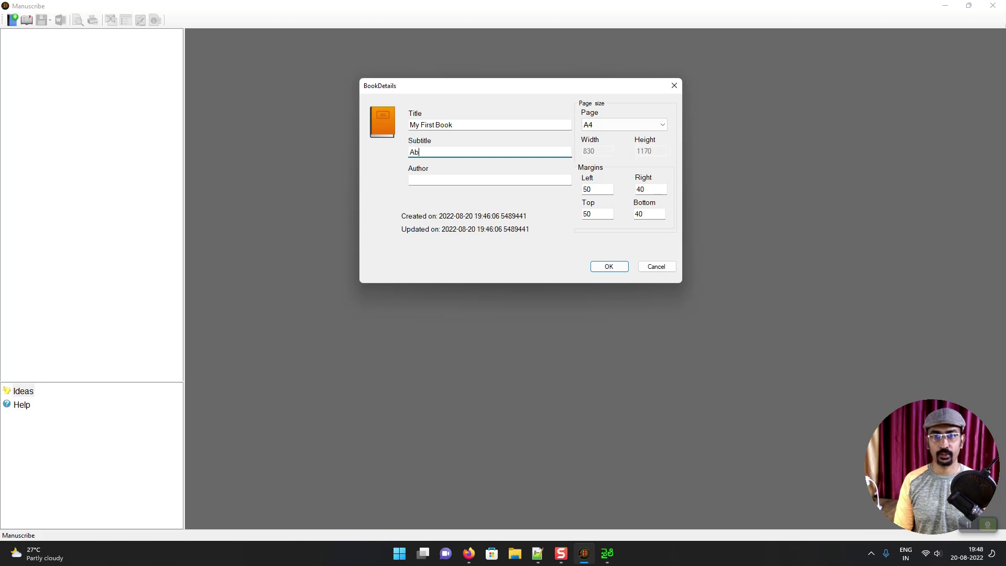
text(out my children)
click(435, 179)
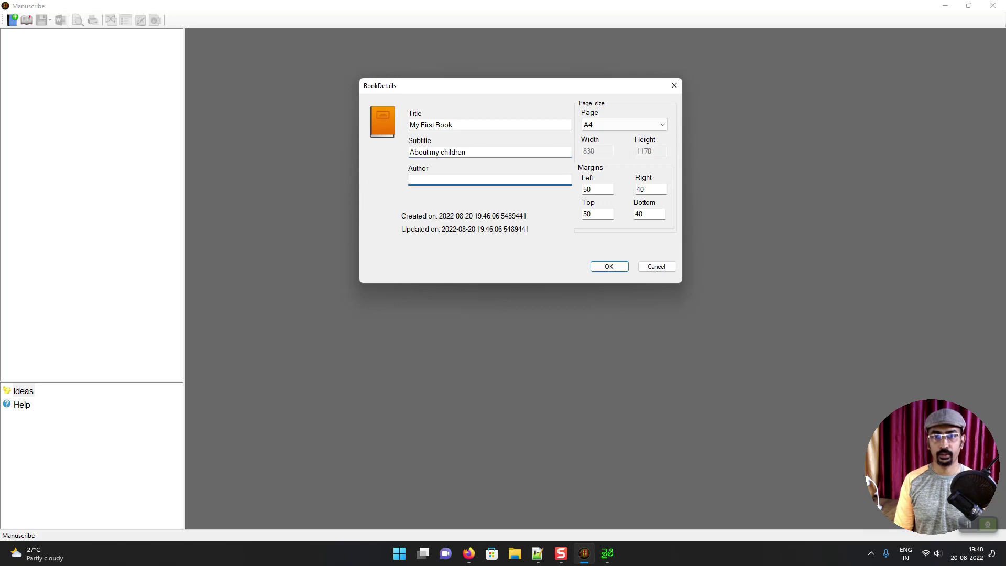
text(Vijay Sridhara)
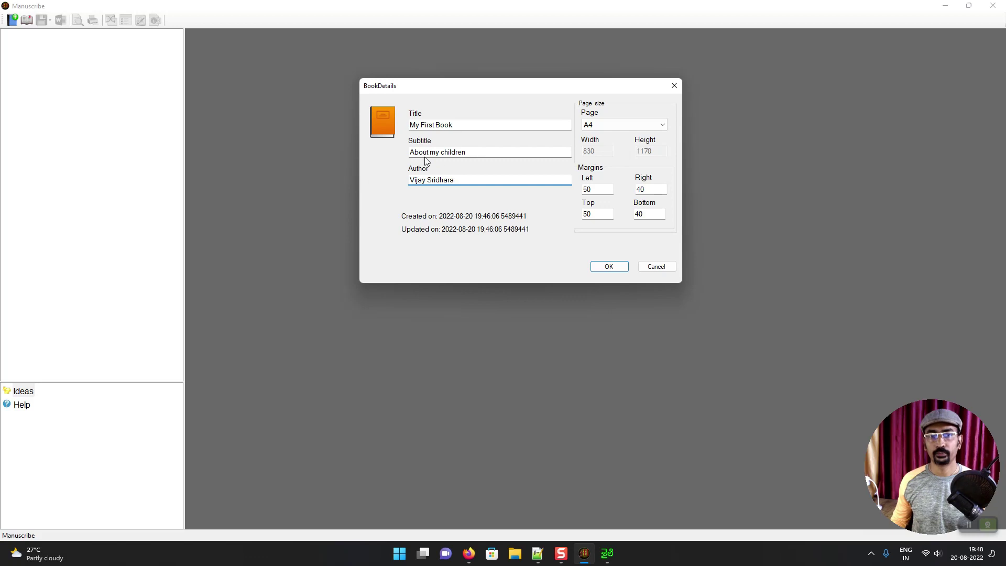
Change the book title to "My First Book on Cooking" and the subtitle to "Cooking easy"
click(477, 155)
drag(477, 155, 340, 153)
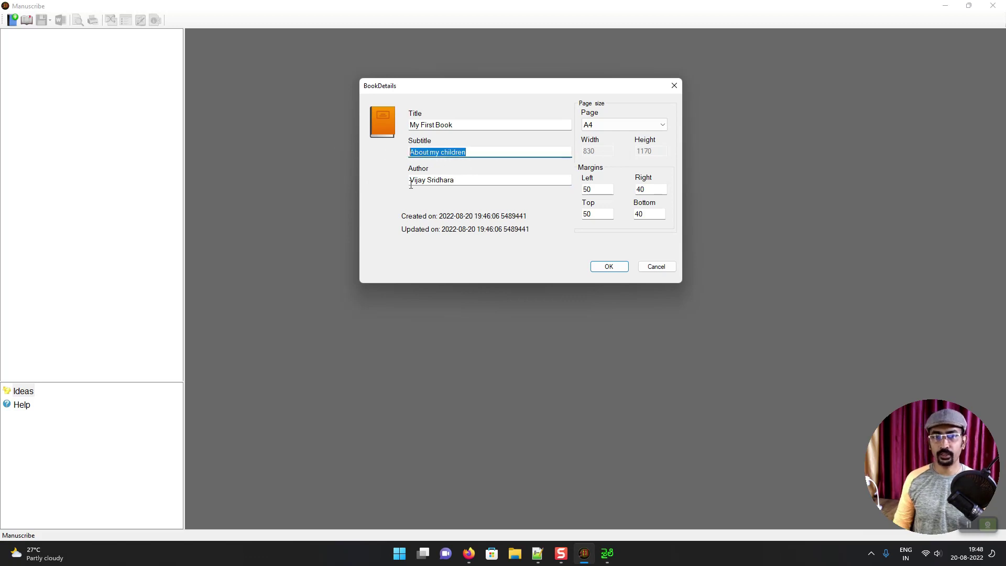
key(shift+Tab)
key(shift+Tab)
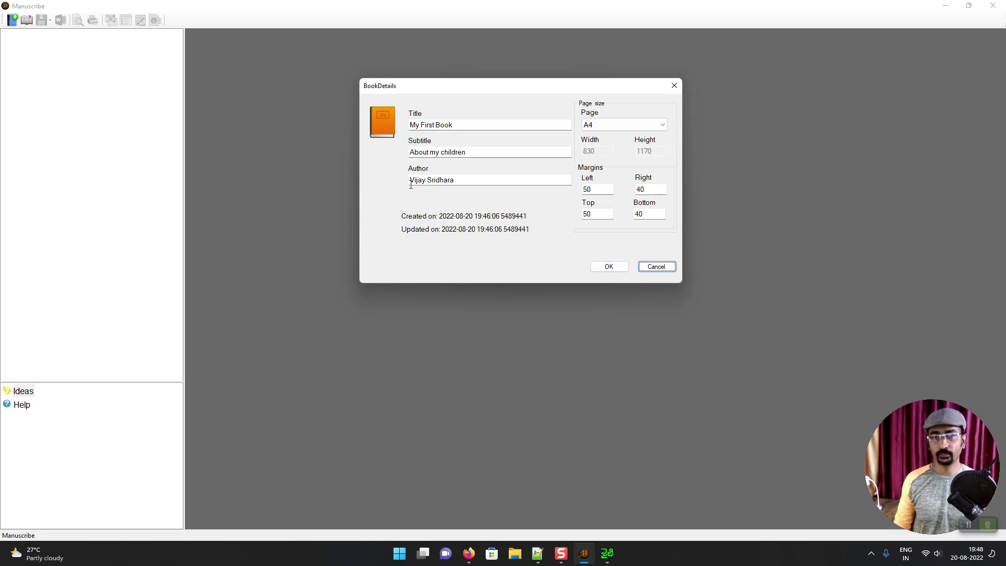
click(471, 127)
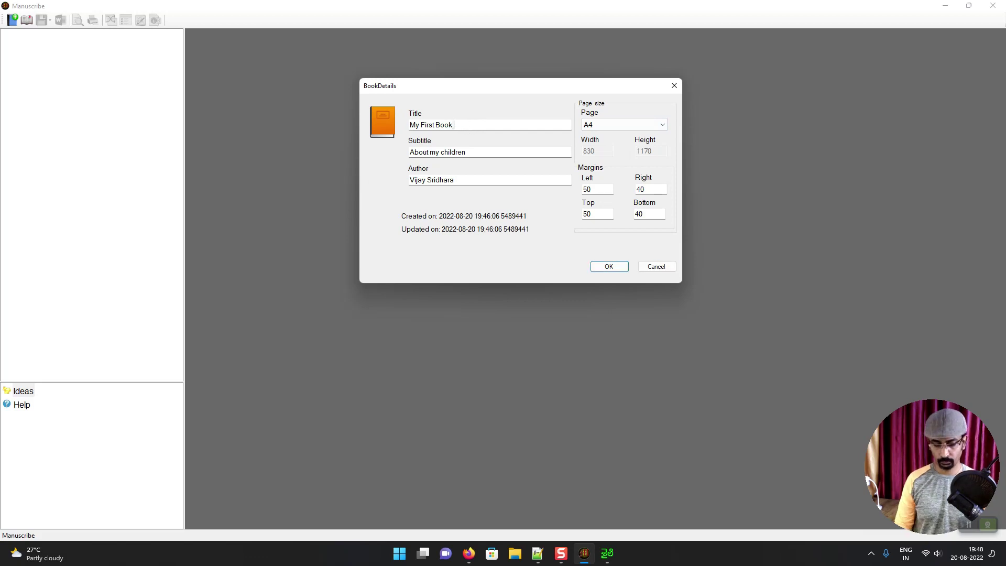
text(on Cooking)
key(Tab)
text(Cooking)
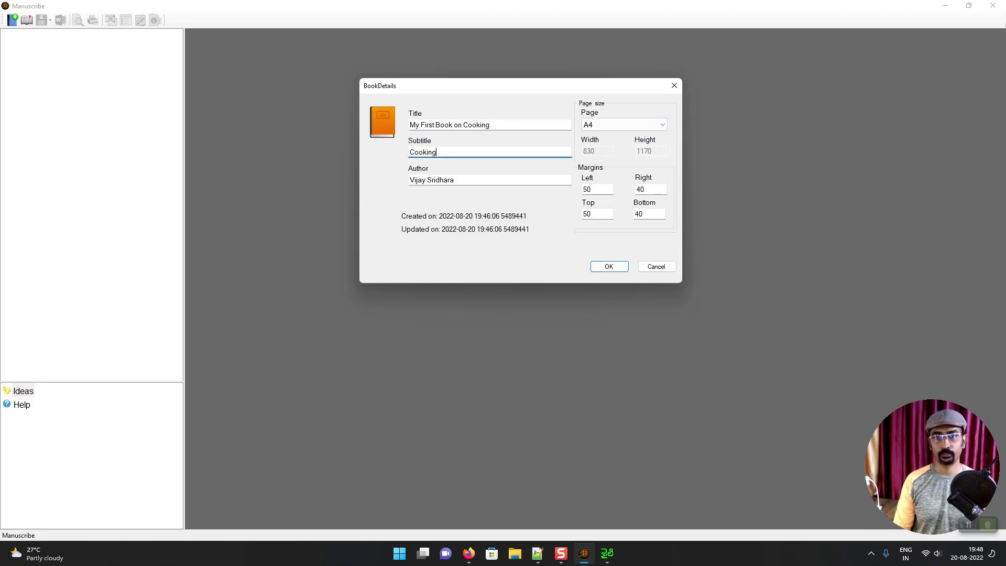
text( easy)
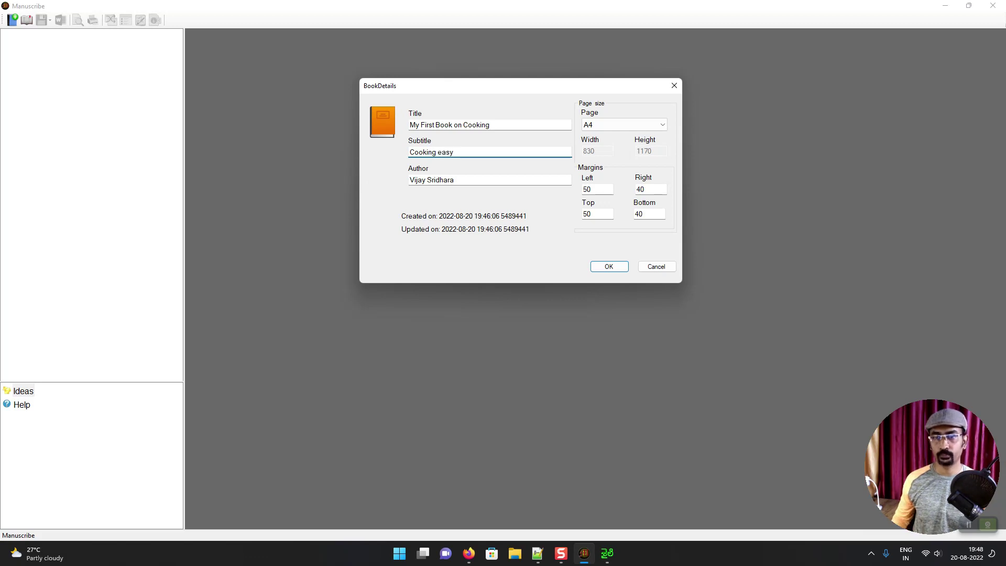
Set the page size to A5, go over the margin fields and create the book with these details
click(622, 127)
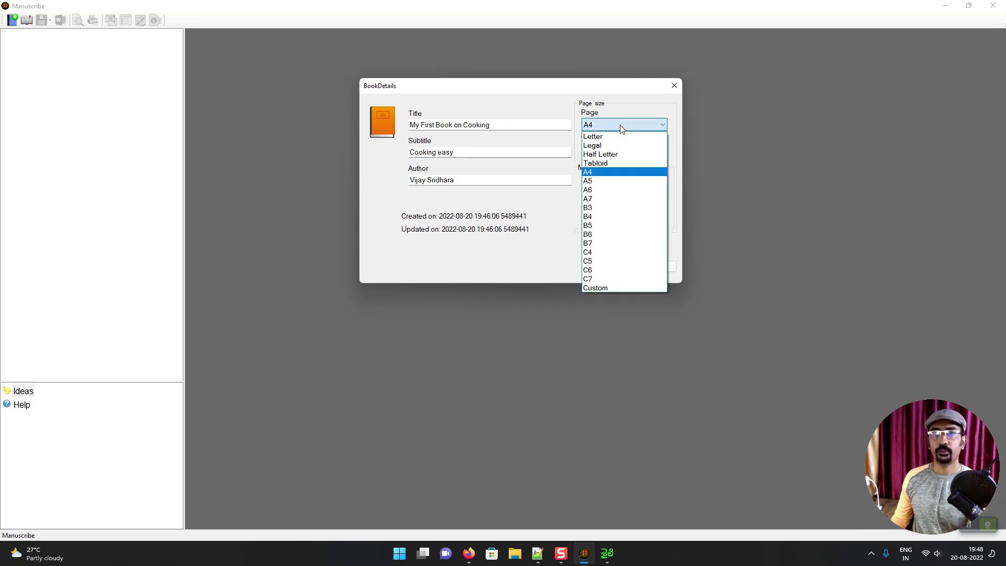
click(623, 185)
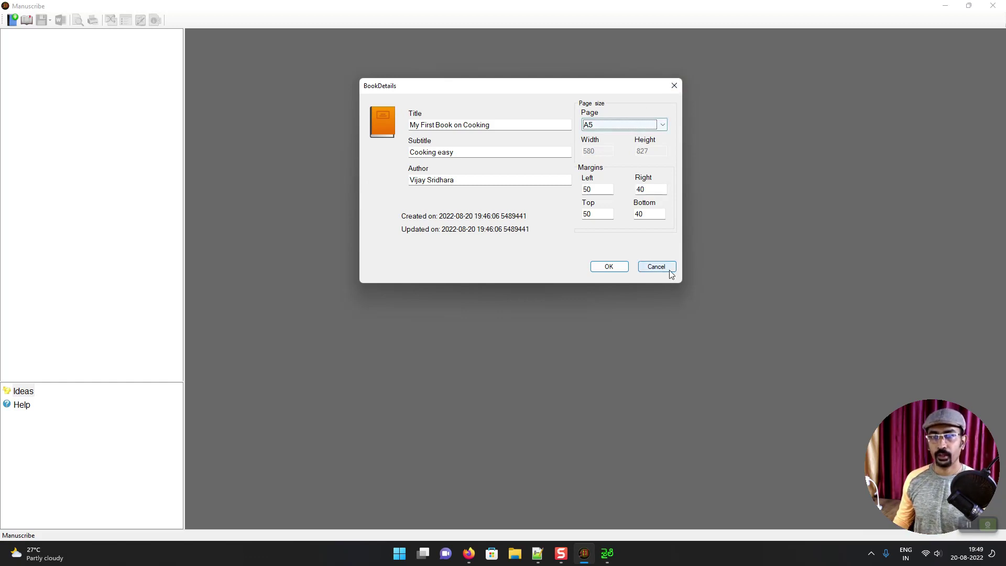
drag(600, 189, 573, 181)
key(Tab)
drag(607, 211, 575, 219)
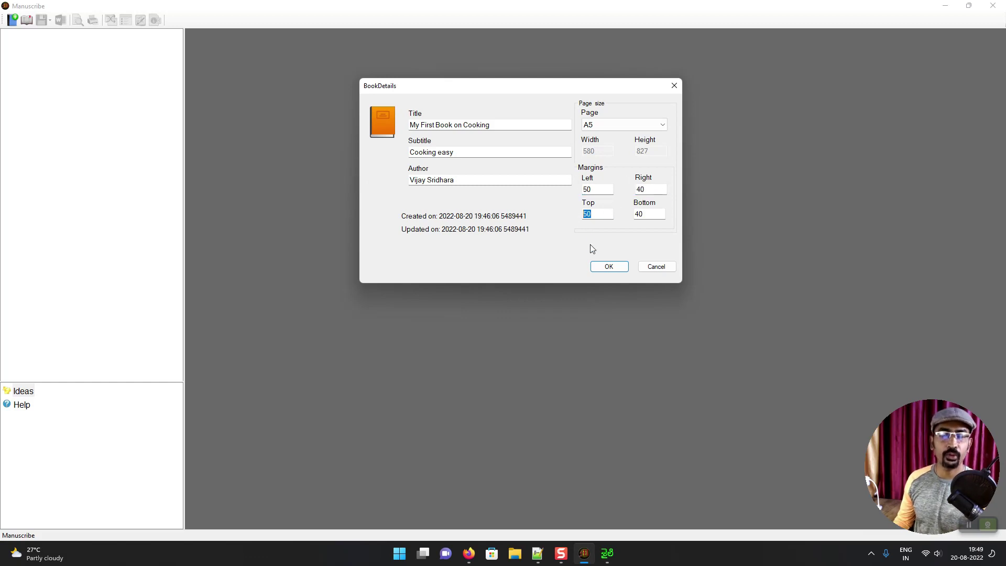
click(609, 270)
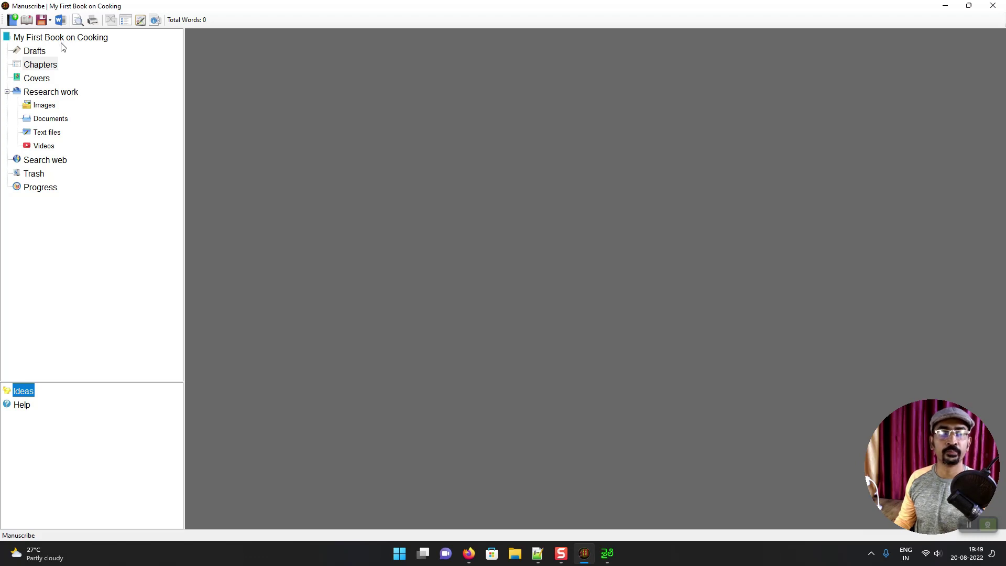
Create a new document draft titled "Chapter 1" with the summary "About Cooking"
click(40, 56)
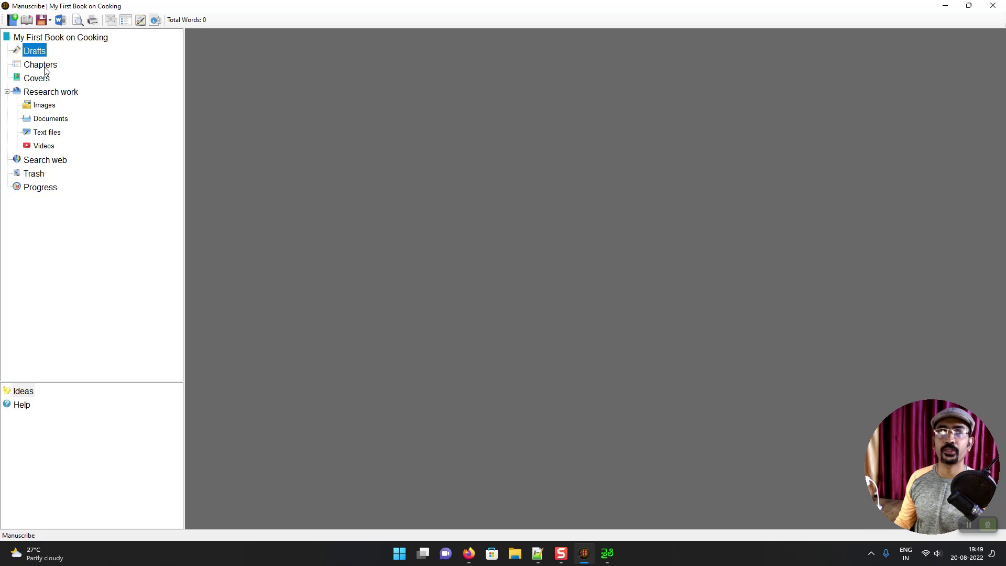
right_click(39, 53)
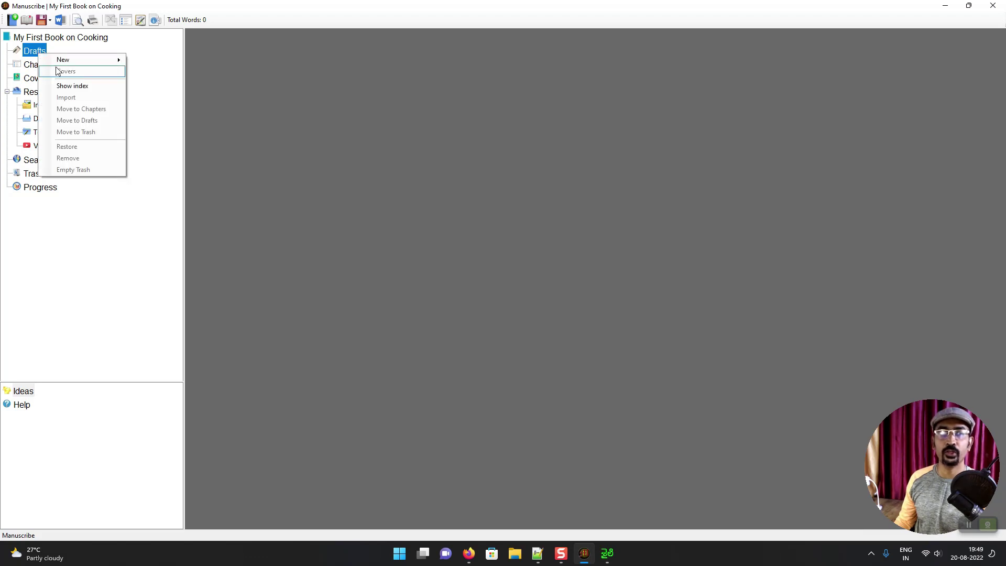
mouse_move(105, 59)
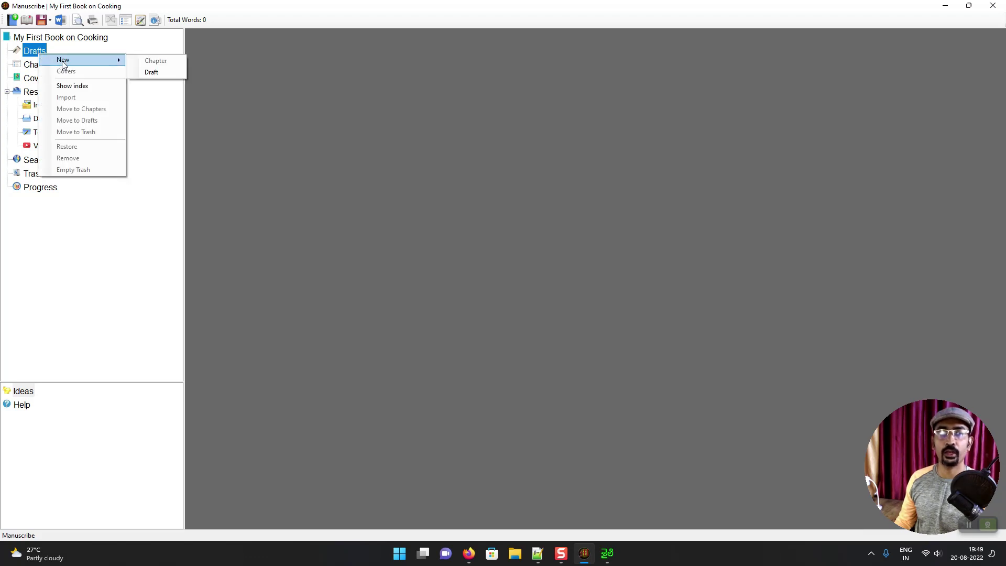
click(161, 71)
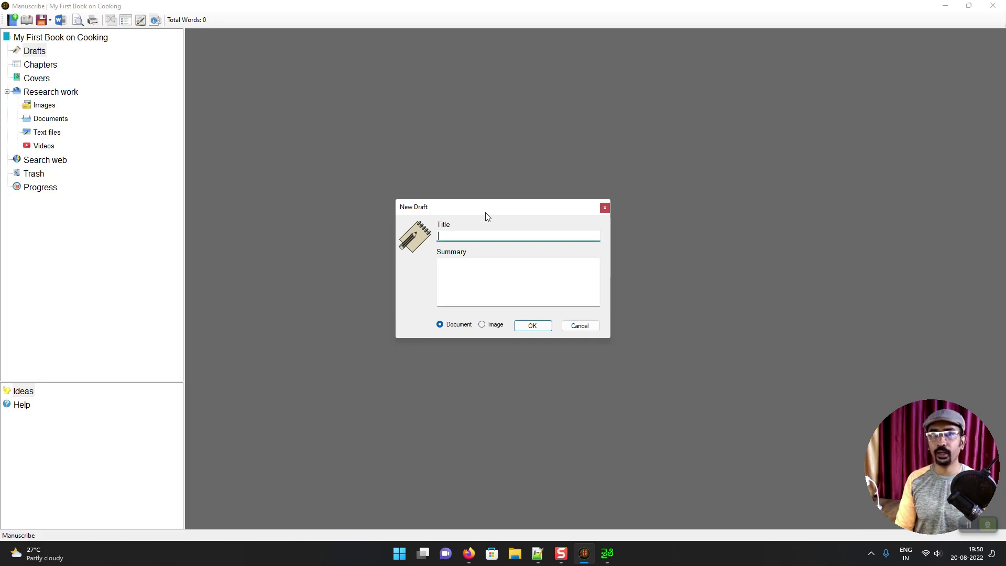
text(Ca)
key(BackSpace)
text(h)
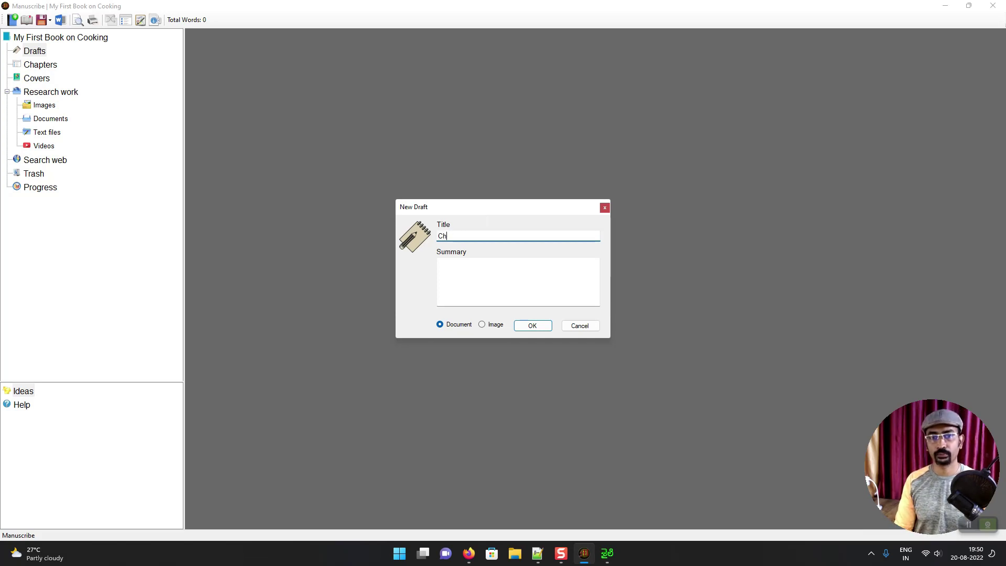
text(apter 1)
key(Tab)
text(About Cooking)
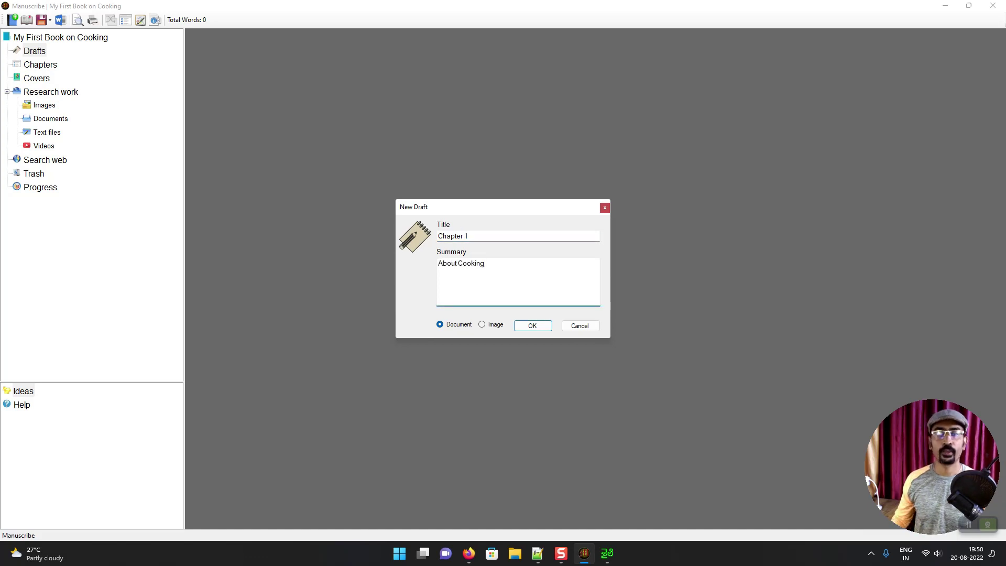
click(530, 327)
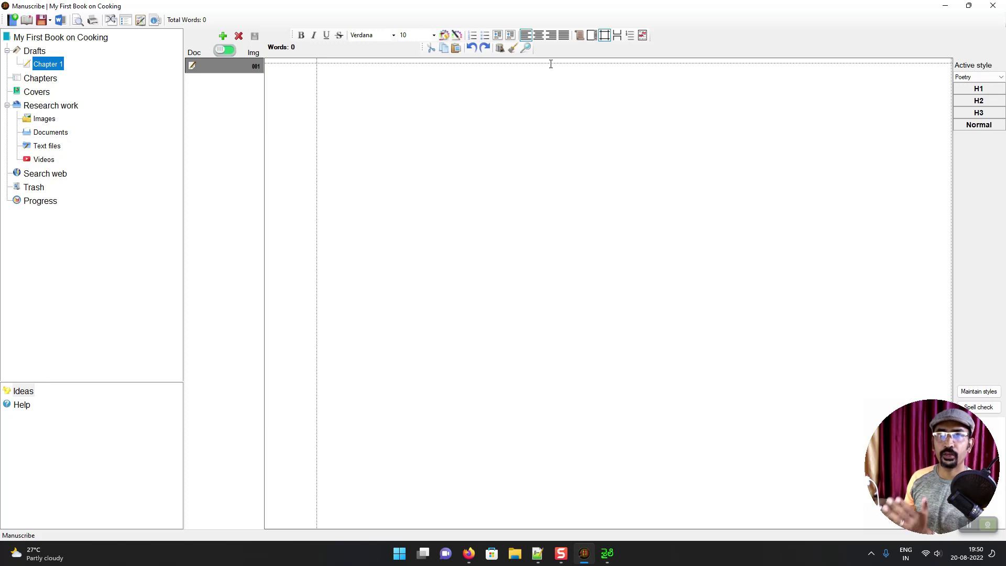
Display the Chapter 1 draft as a full page layout and place the text cursor on its blank page
click(579, 35)
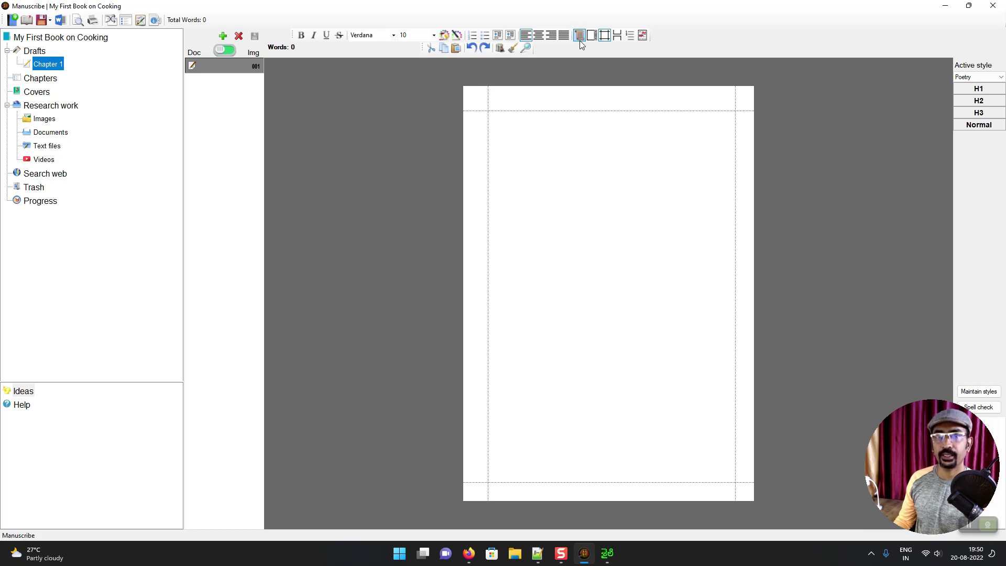
click(554, 258)
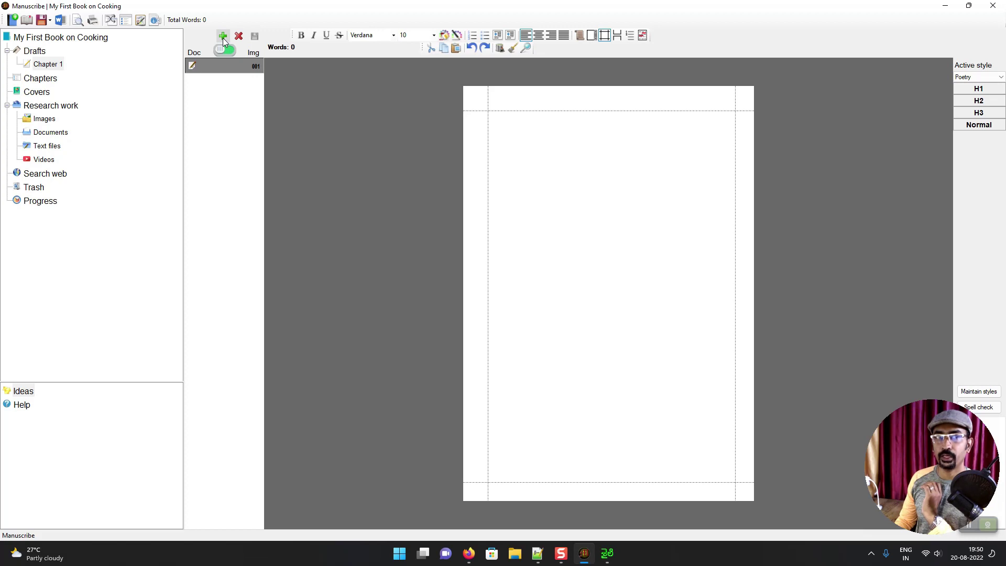
click(552, 211)
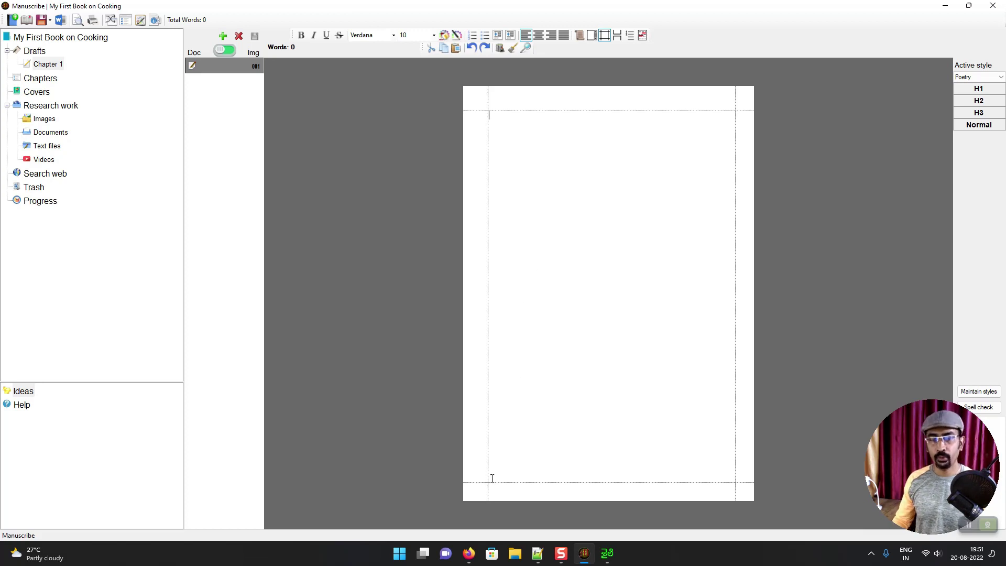
Switch to Firefox, go to pexels.com and search the free photos for "cooking"
click(469, 553)
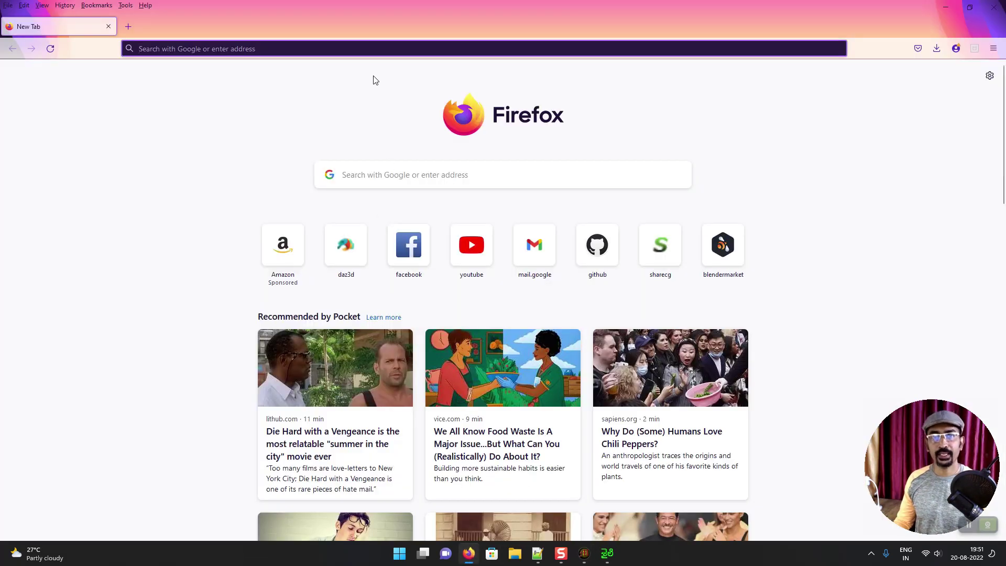
click(391, 45)
text(pexels.com/)
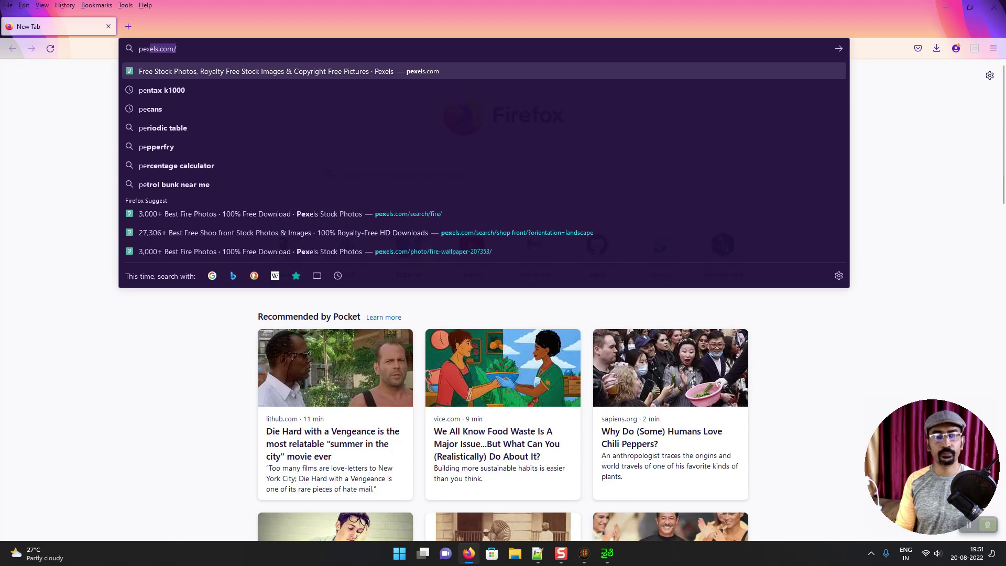
key(Return)
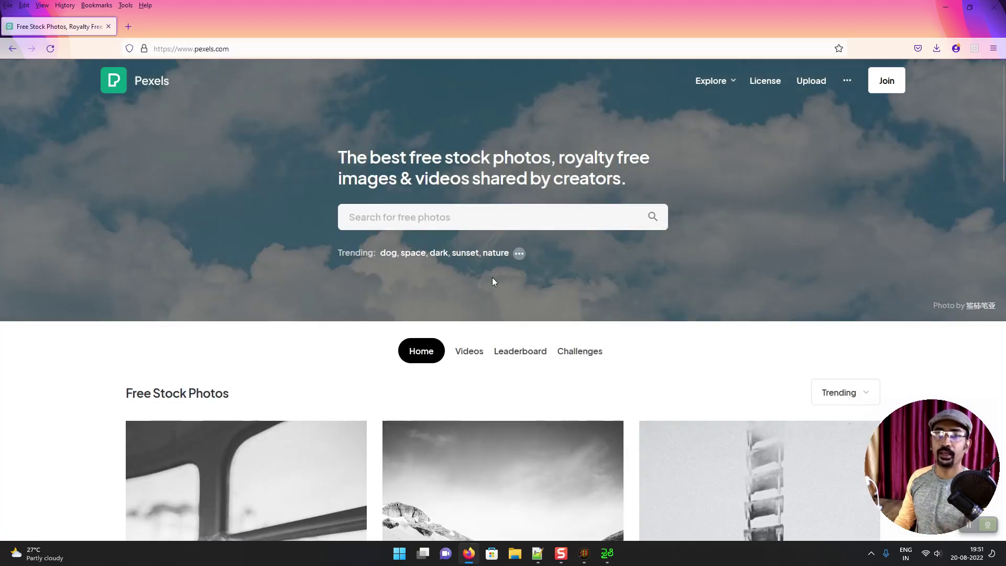
click(474, 219)
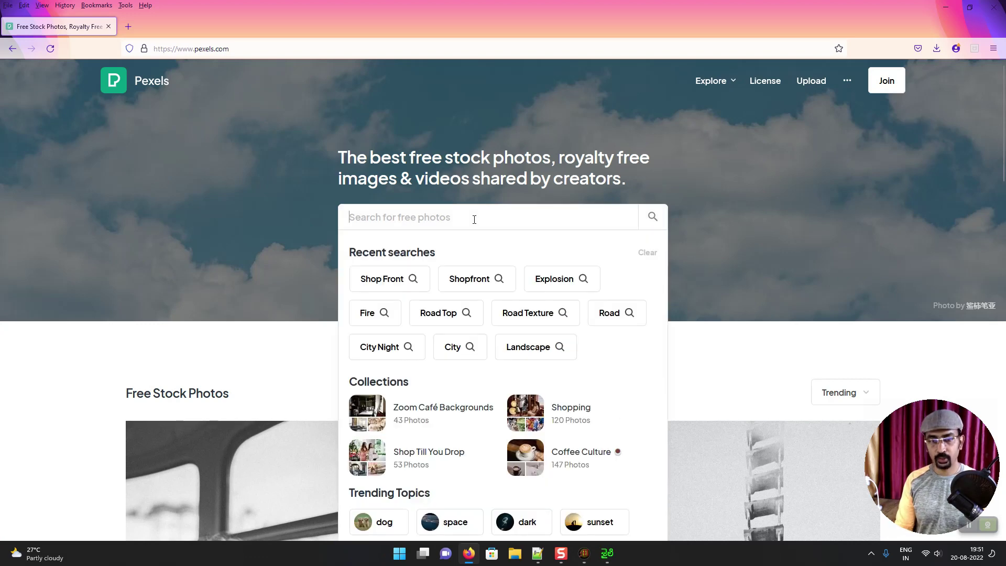
text(cooking)
key(Return)
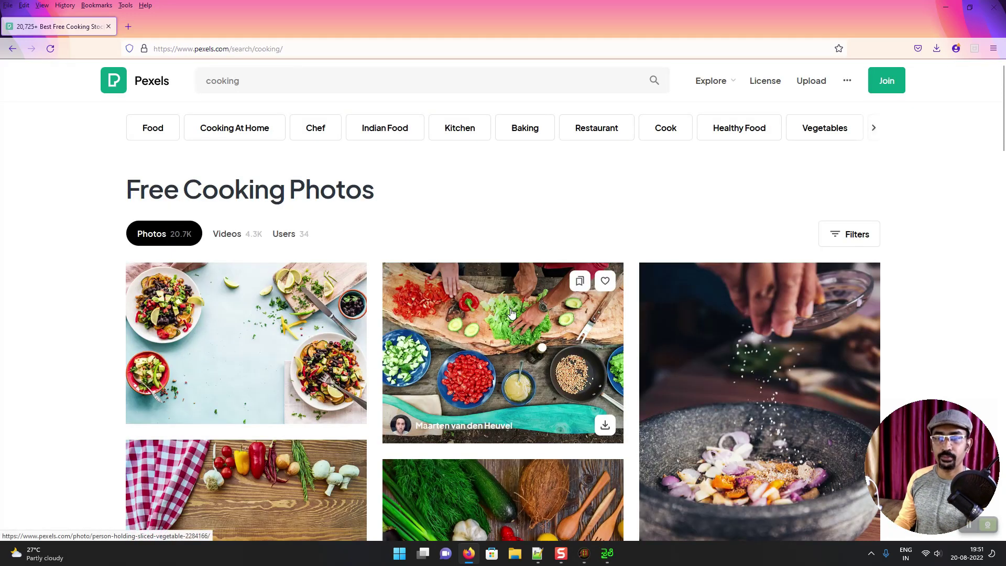
Look through the cooking photos and open the upright one of vegetables and shrimp framing a wooden board
scroll(511, 314, down, 3)
scroll(550, 283, down, 4)
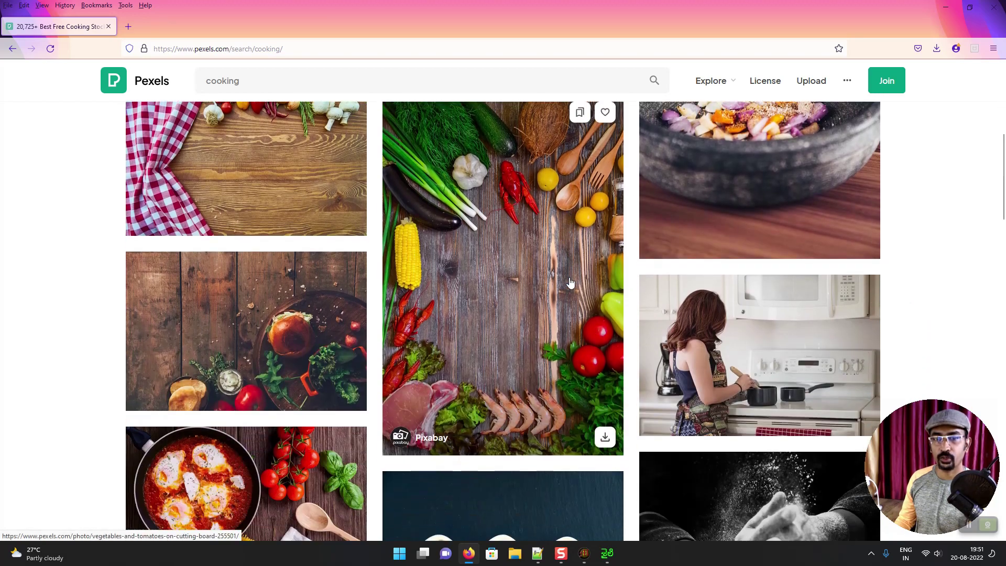
scroll(550, 283, up, 3)
scroll(555, 299, down, 3)
click(559, 310)
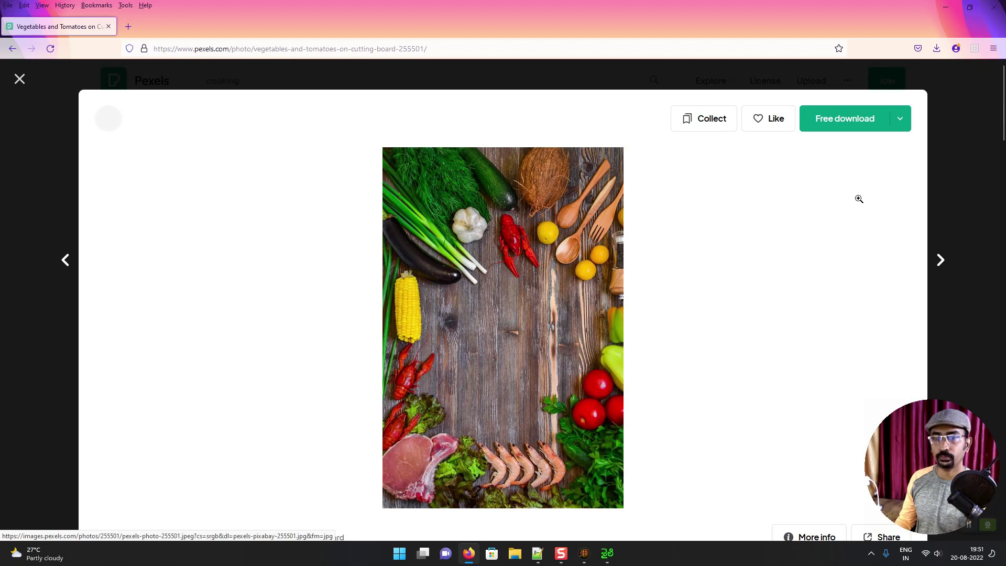
Download the photo in the Small 640×960 size, dismiss the follow-up popup and check the file in the browser's downloads
click(900, 126)
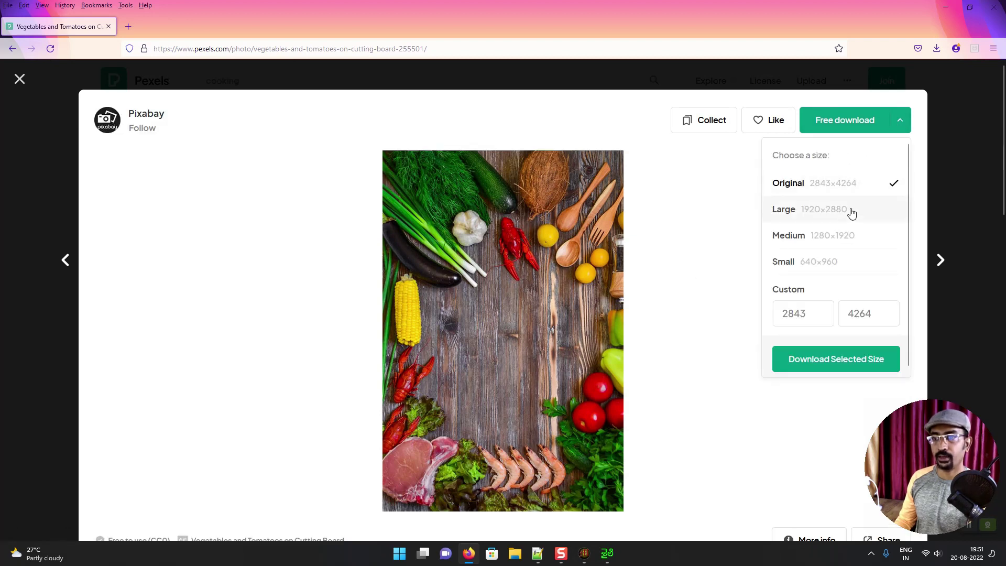
click(821, 269)
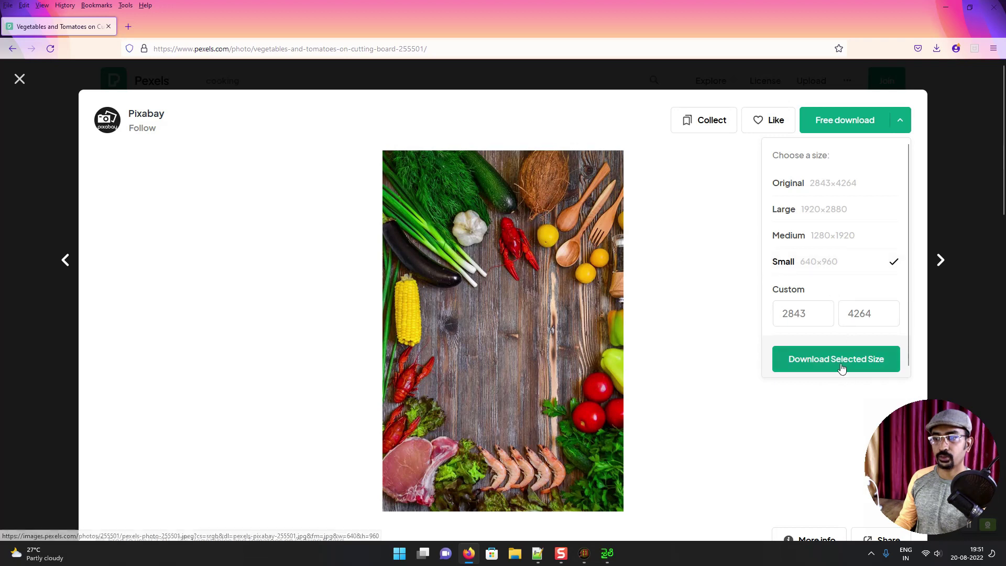
right_click(541, 262)
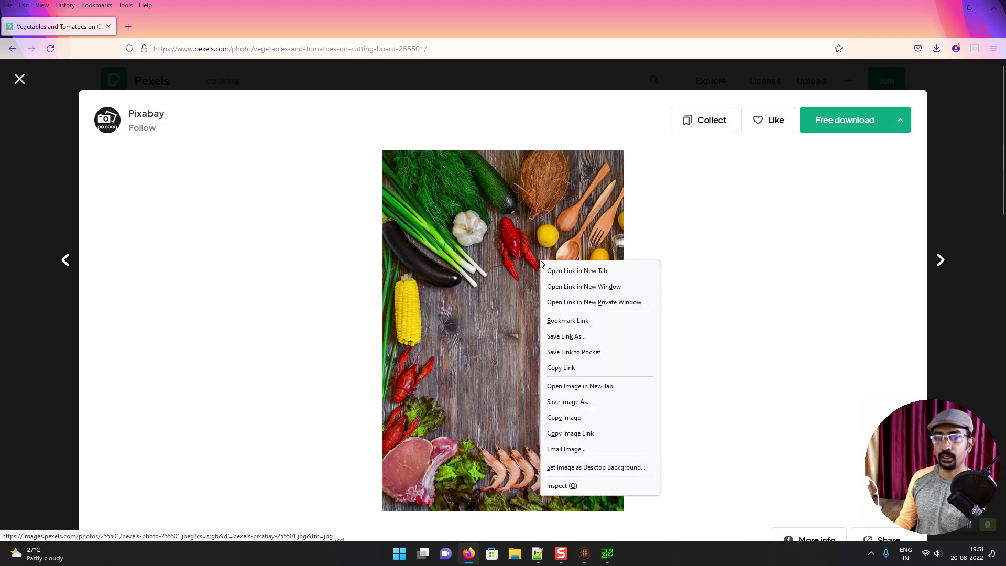
click(899, 120)
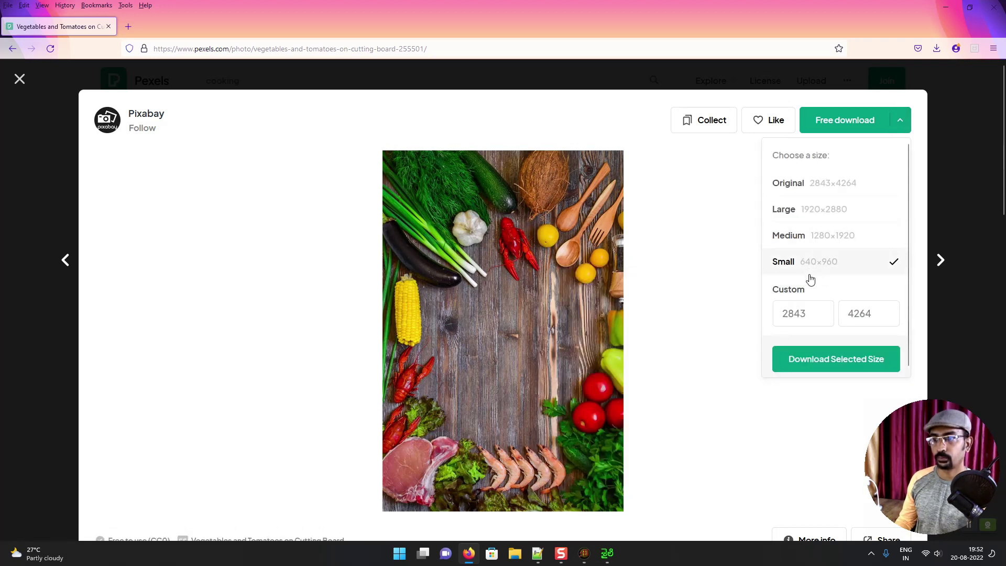
click(837, 361)
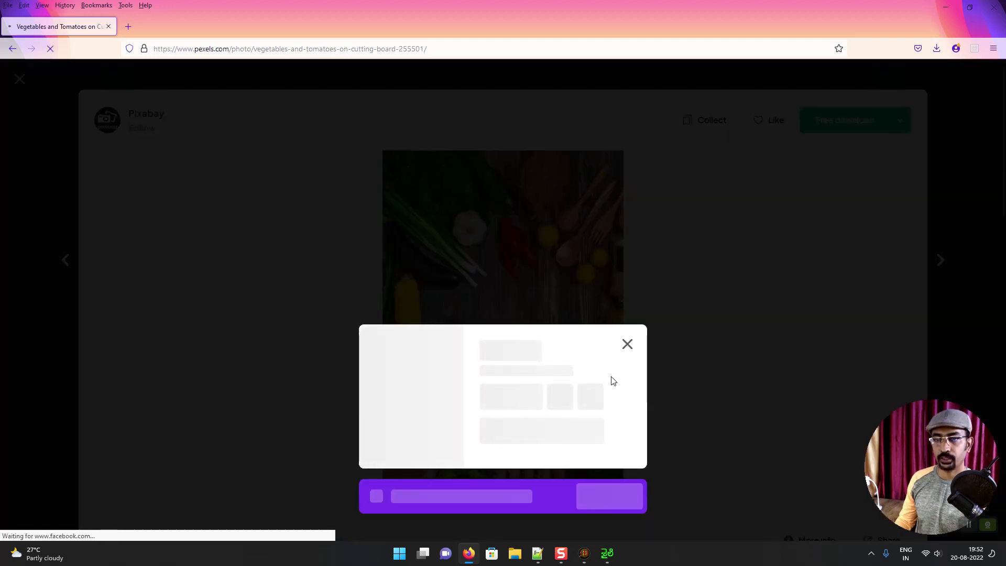
click(629, 344)
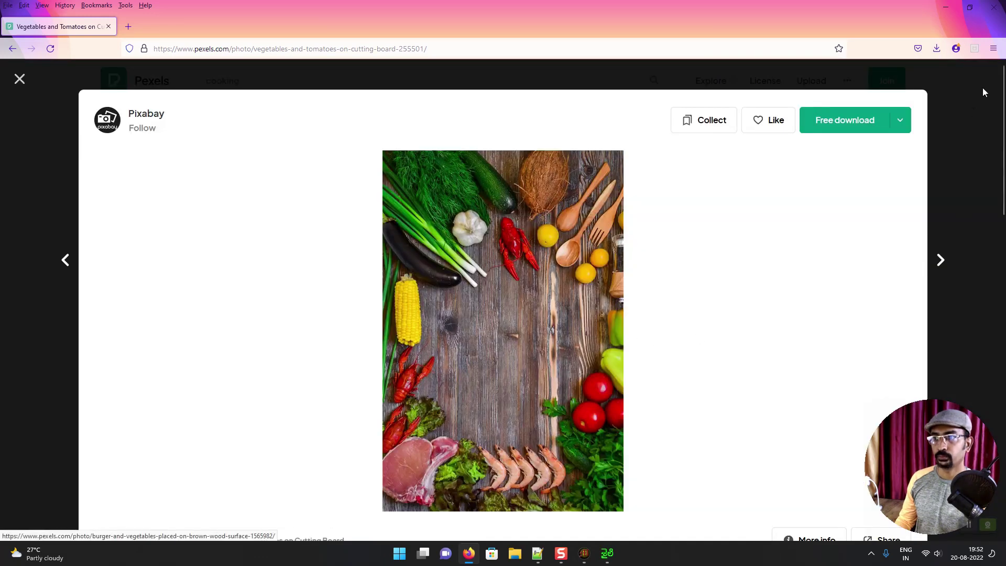
click(936, 48)
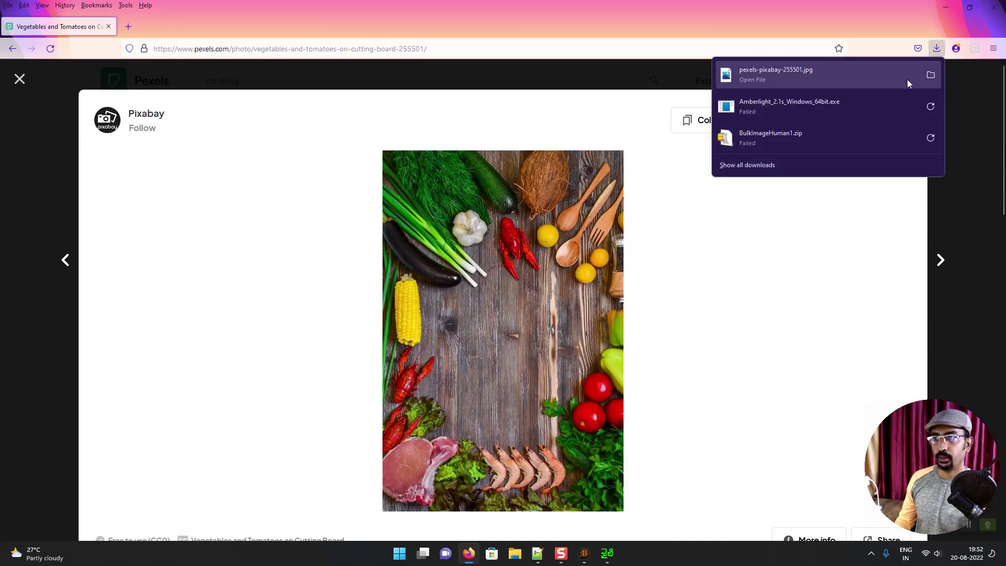
Return to Manuscribe and insert pexels-pixabay-255501.jpg from Downloads into the Chapter 1 page, resized to 358 × 538
click(584, 555)
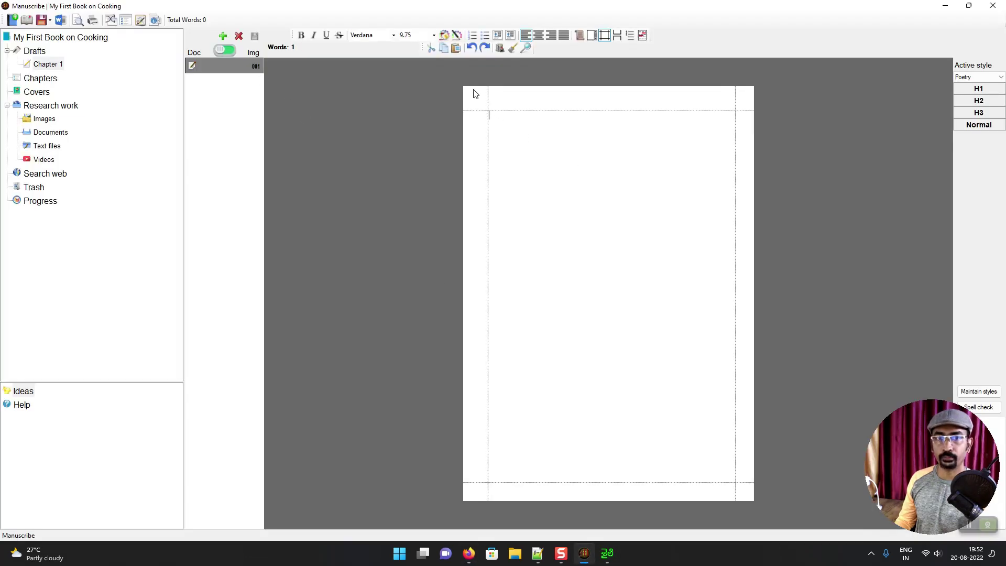
right_click(603, 166)
click(622, 171)
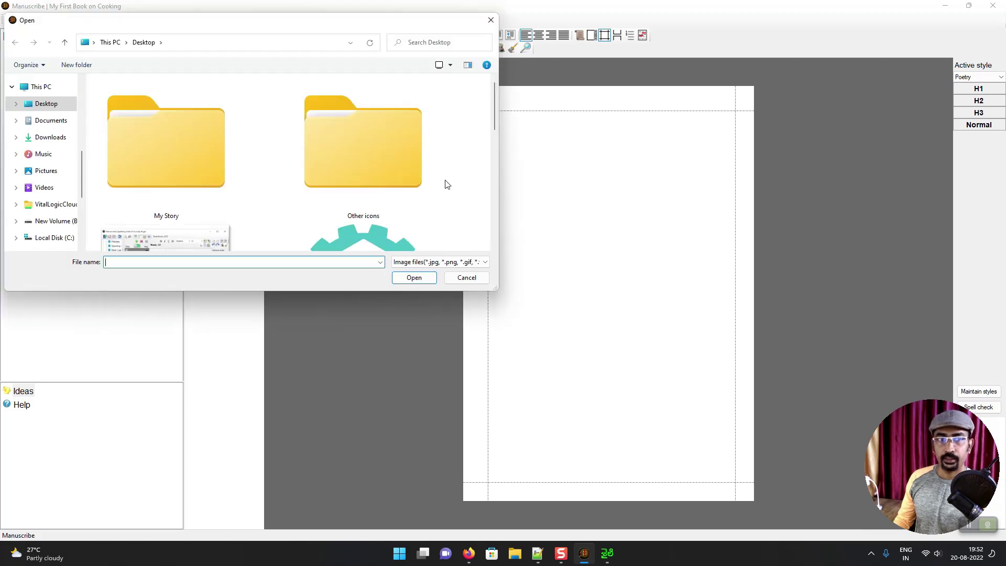
click(55, 137)
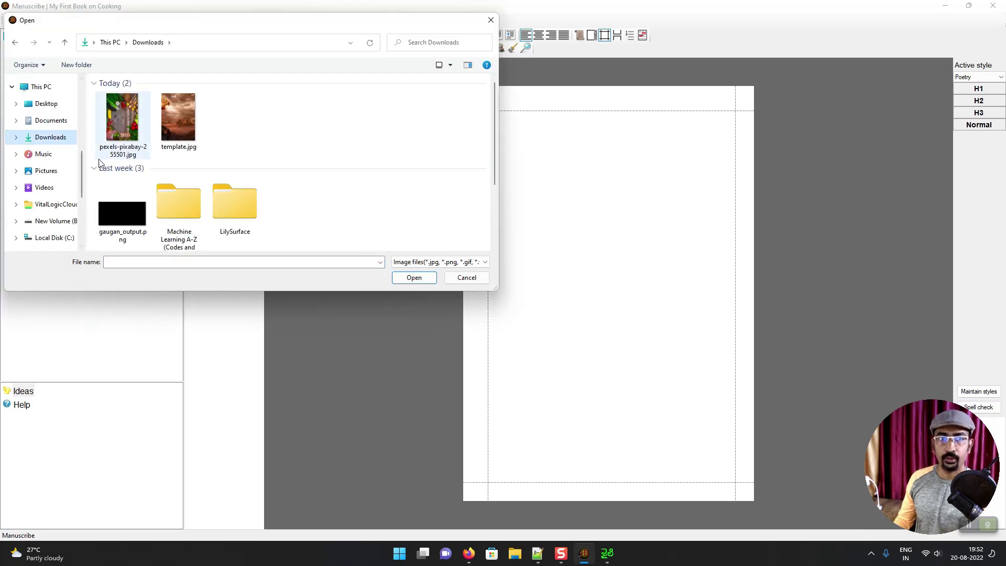
double_click(118, 127)
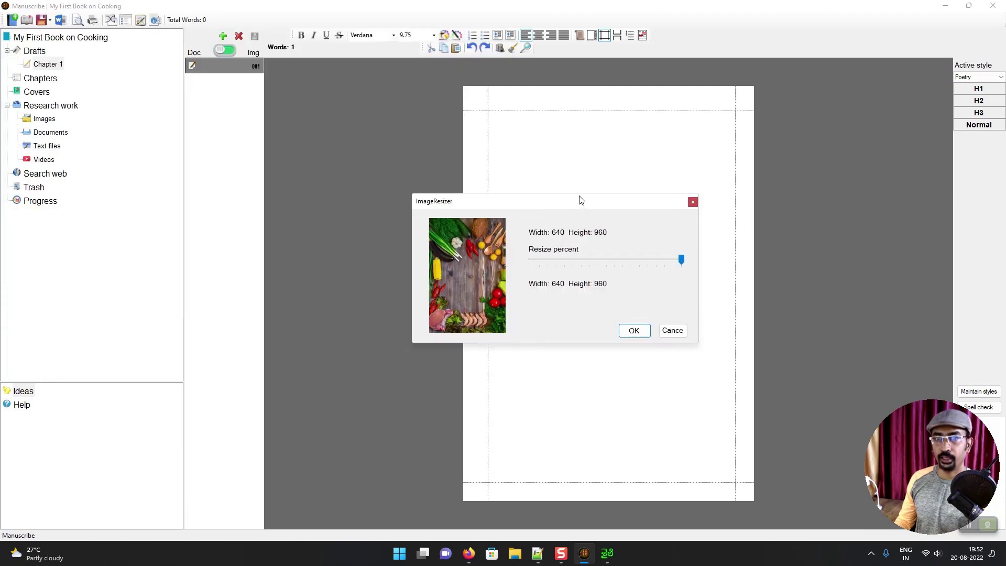
drag(760, 242, 685, 242)
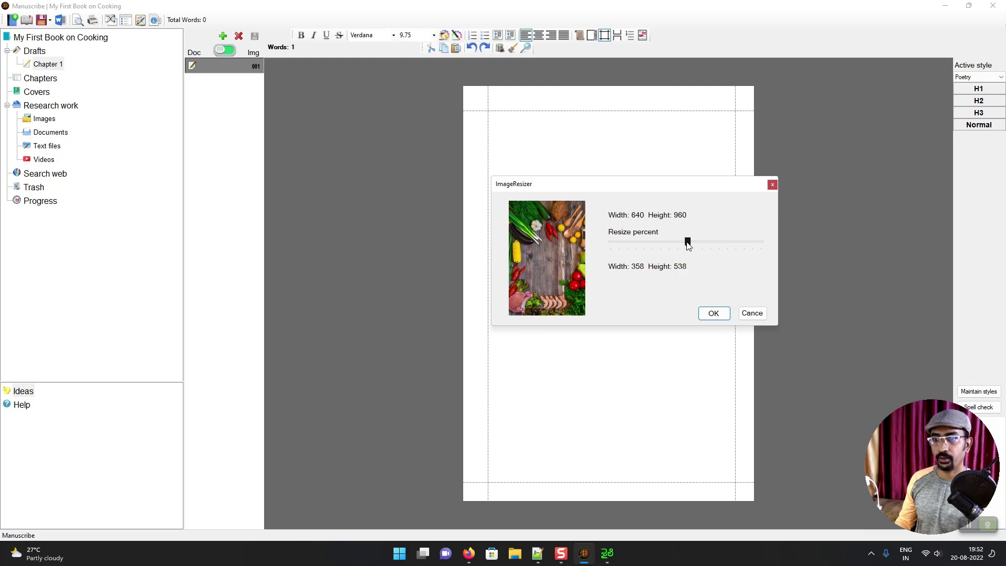
click(718, 312)
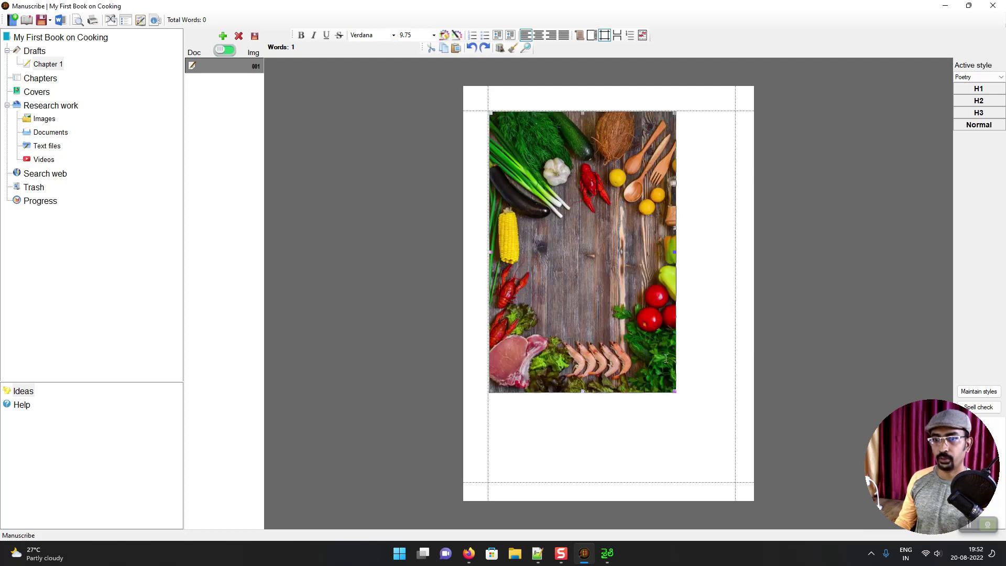
Shrink the inserted image from its lower corner to about half the text width and save the draft
click(668, 386)
drag(667, 386, 612, 270)
click(641, 214)
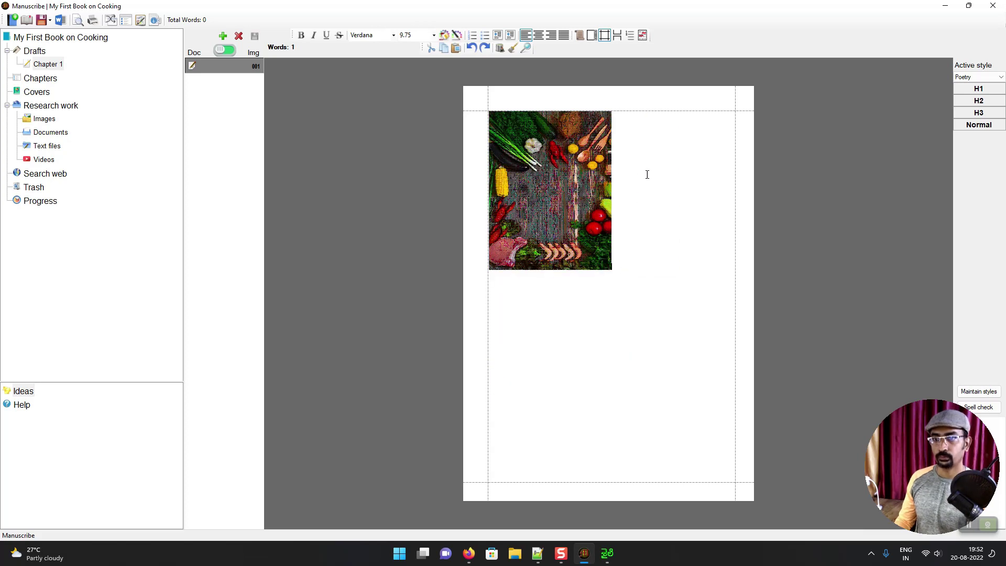
click(675, 304)
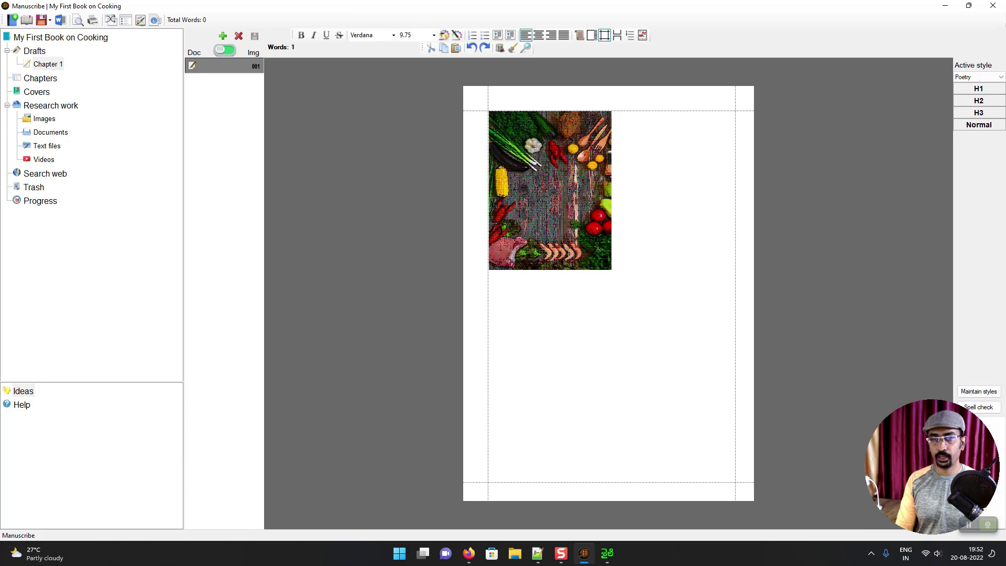
key(ctrl+s)
Centre the image on the page and write "This is my first dish, I am wriing about. I" on a new line below it
click(552, 137)
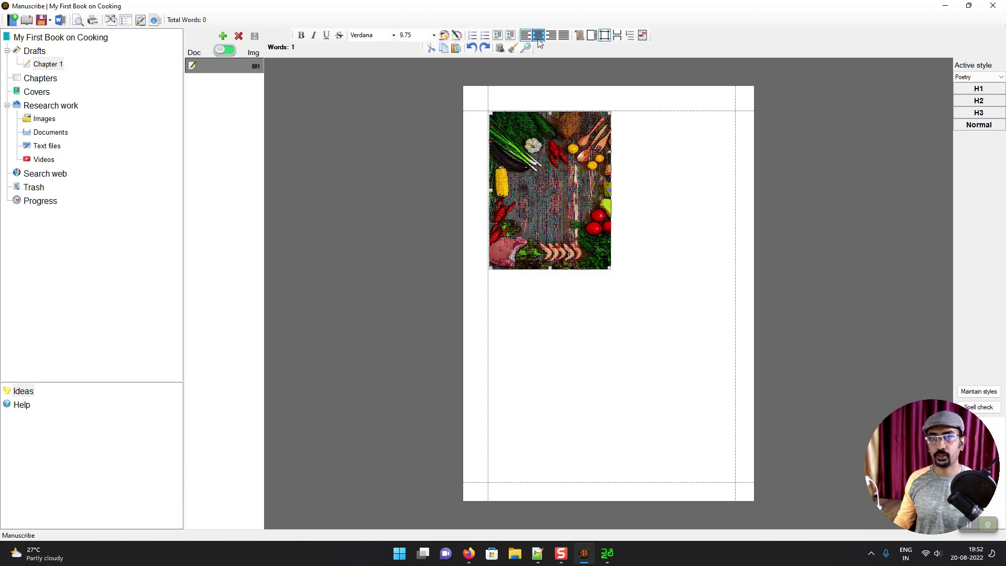
click(538, 41)
key(Return)
text(This is my fir)
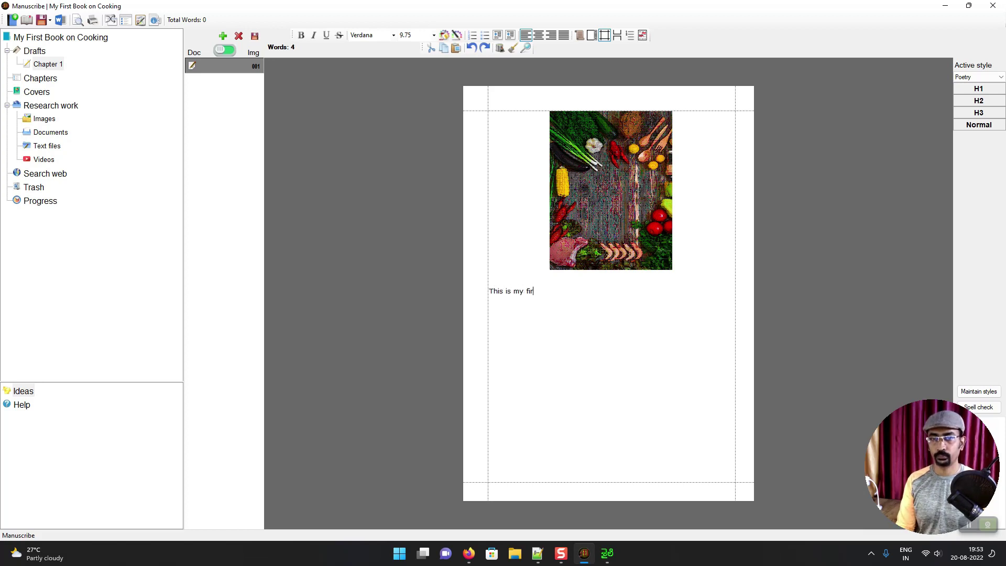
text(st dish, )
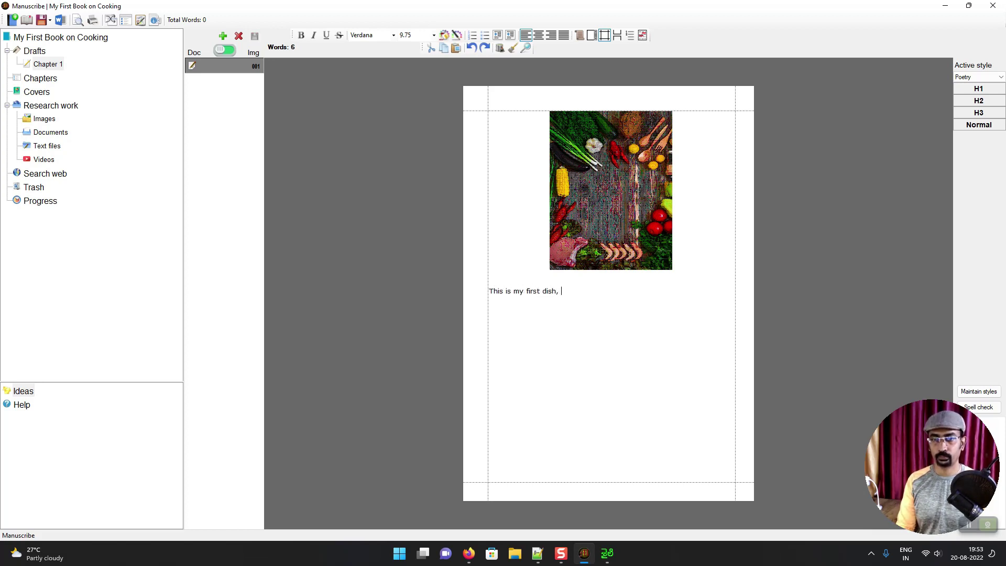
text(I am writin)
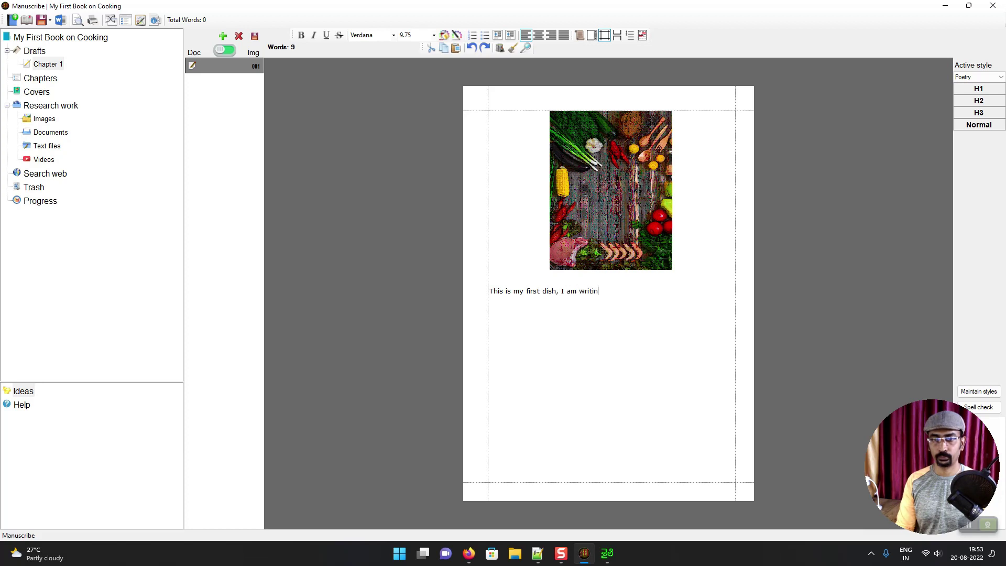
key(BackSpace)
key(BackSpace)
key(BackSpace)
text(ing about. I)
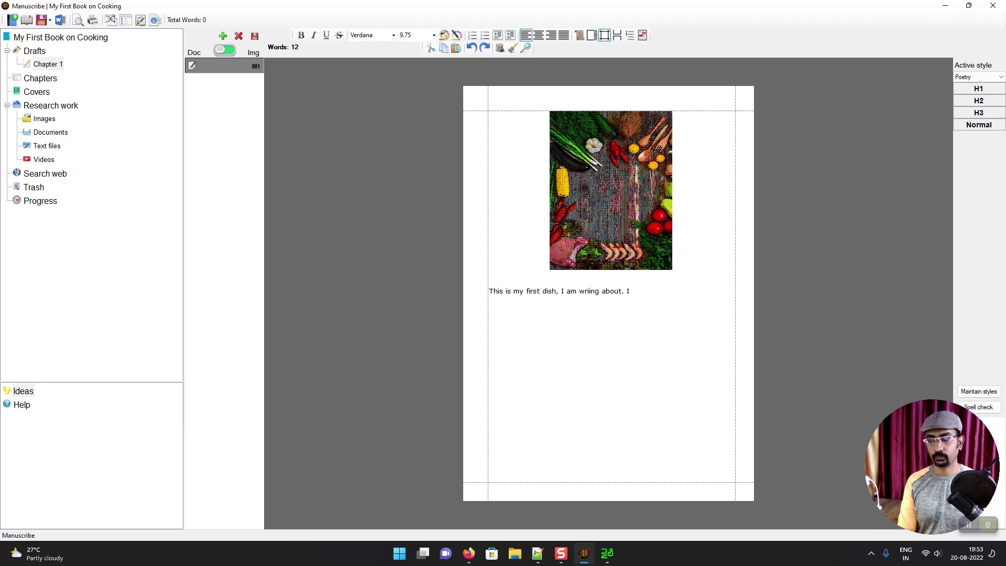
Edit the misspelled word to "wrting" and complete the second sentence as "I cant cut all these vegetables."
click(590, 292)
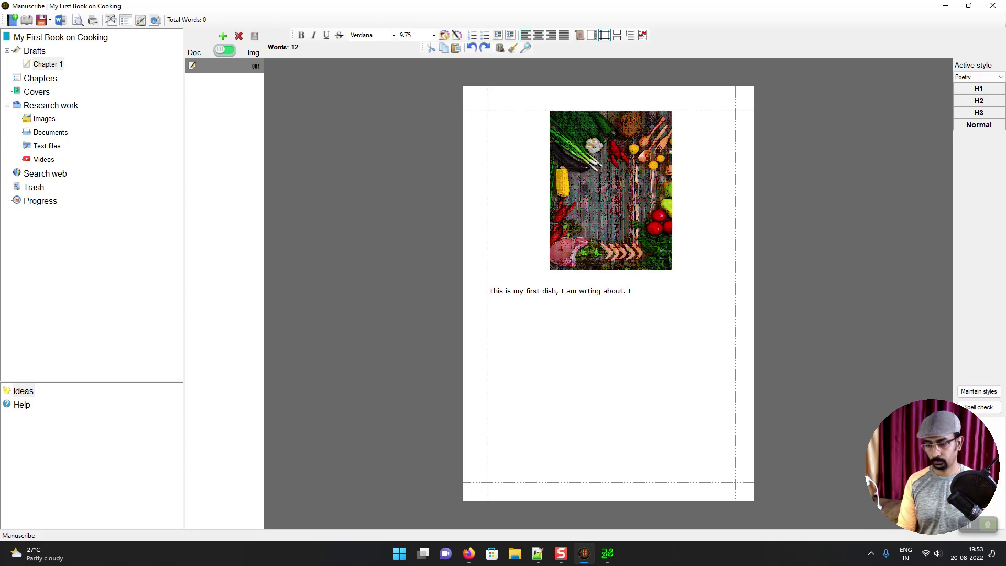
text(an)
key(BackSpace)
key(BackSpace)
text(t cut all these vegetables.)
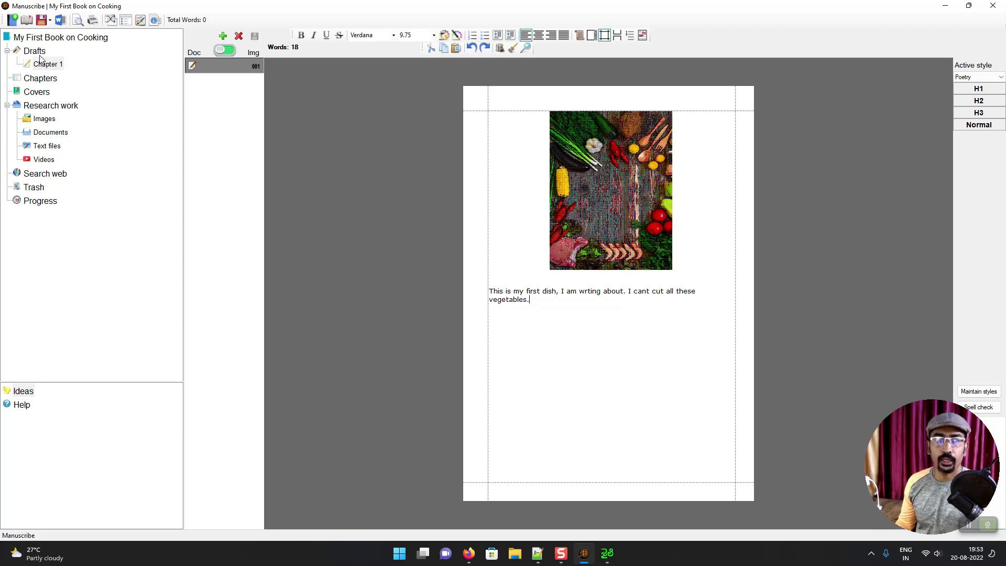
Add a new page of type Image named "My kitchen" to Chapter 1
click(223, 37)
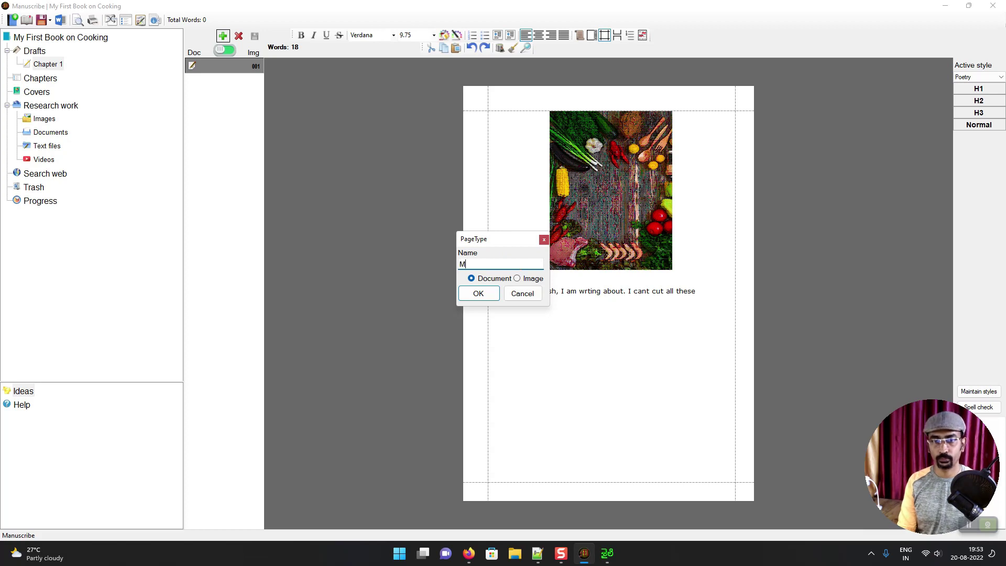
text(My kitchen)
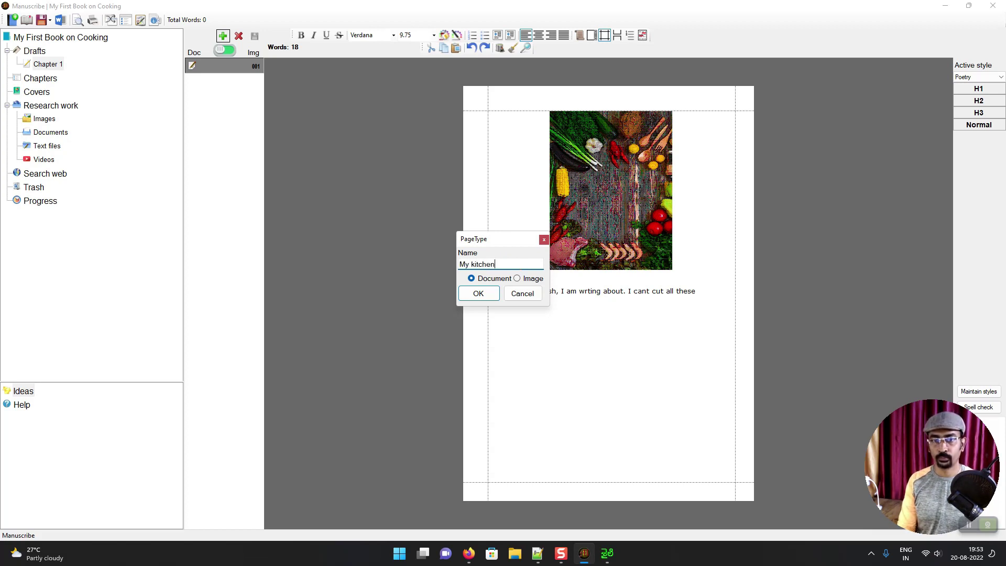
click(516, 279)
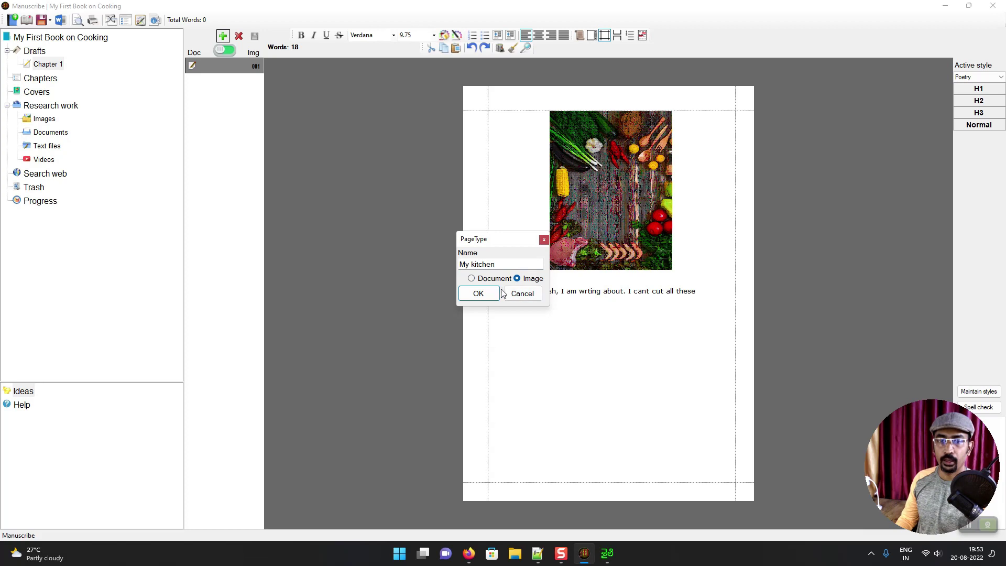
click(482, 294)
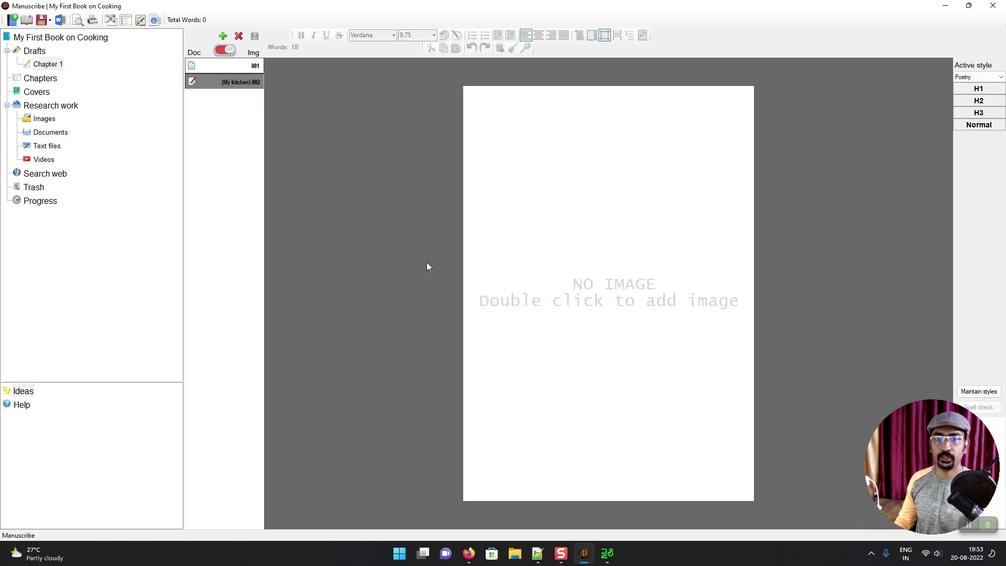
Name the chapter's first page "intro" and keep its type as Document
click(244, 67)
click(231, 50)
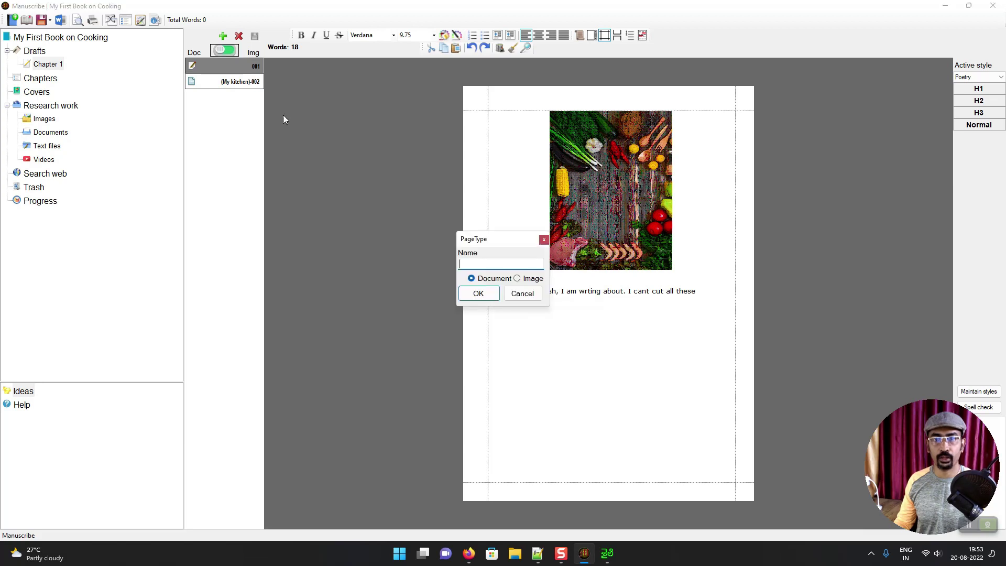
text(intro)
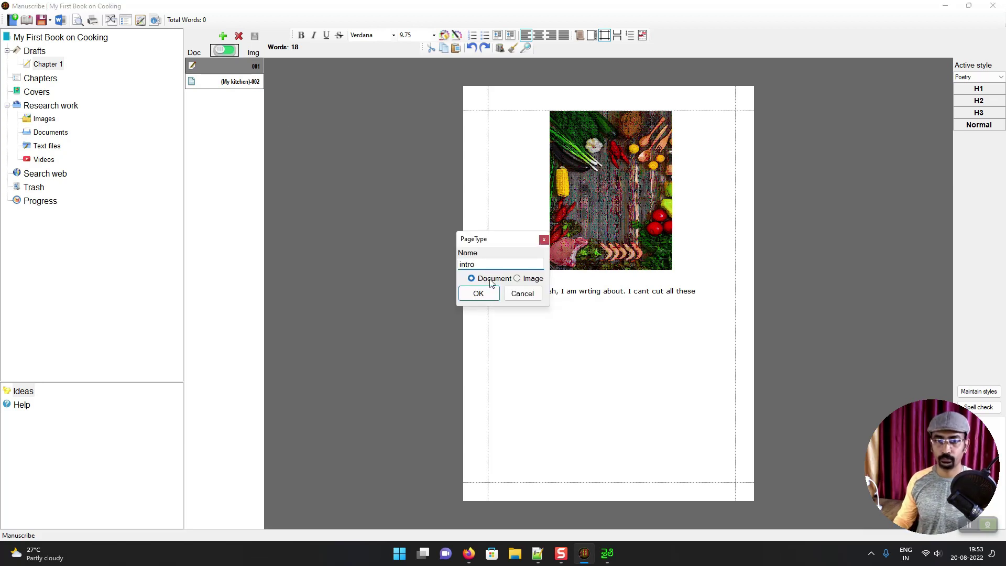
click(478, 293)
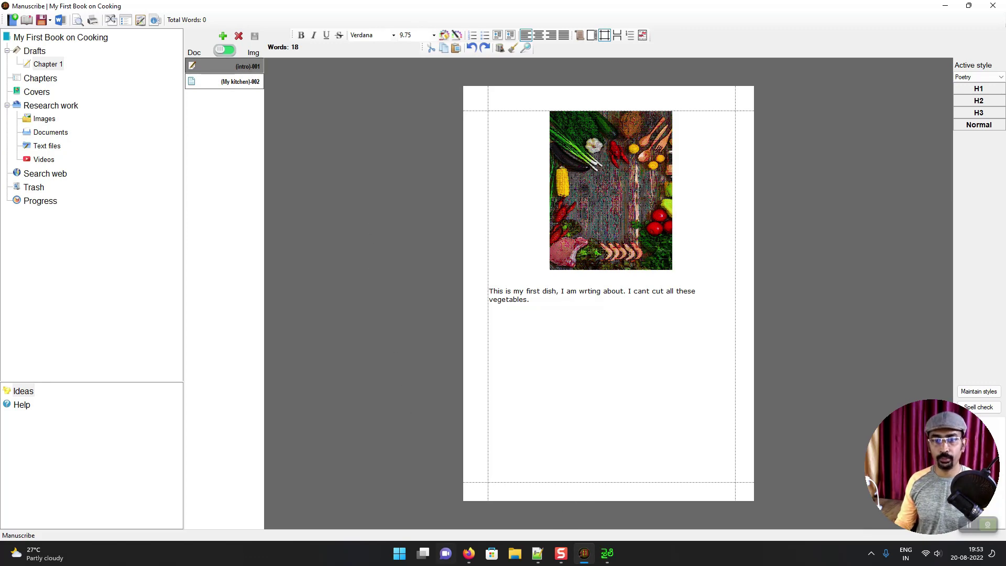
Switch to Firefox, close the open photo and search Pexels for "kitchen"
click(468, 557)
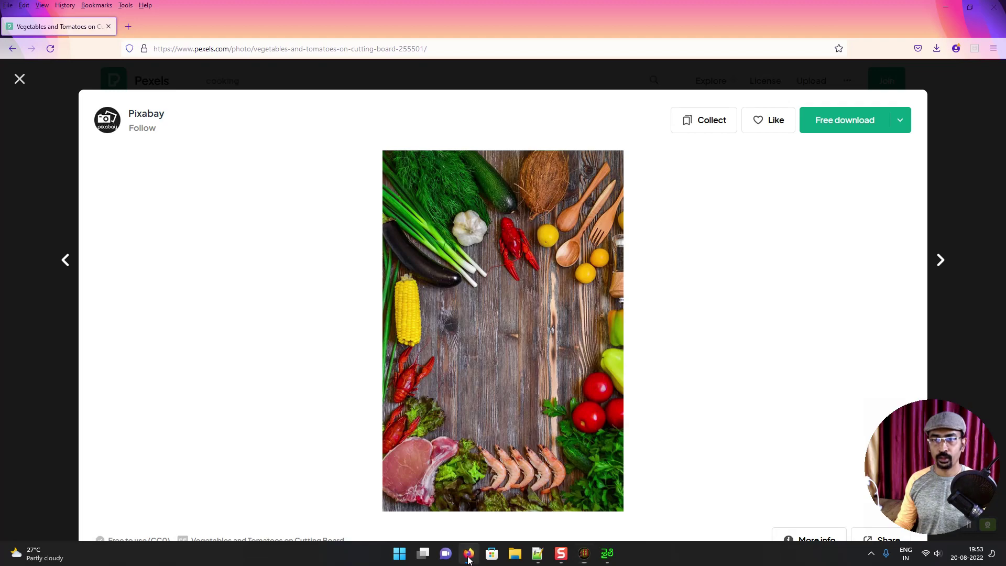
click(977, 159)
scroll(314, 157, up, 7)
click(268, 85)
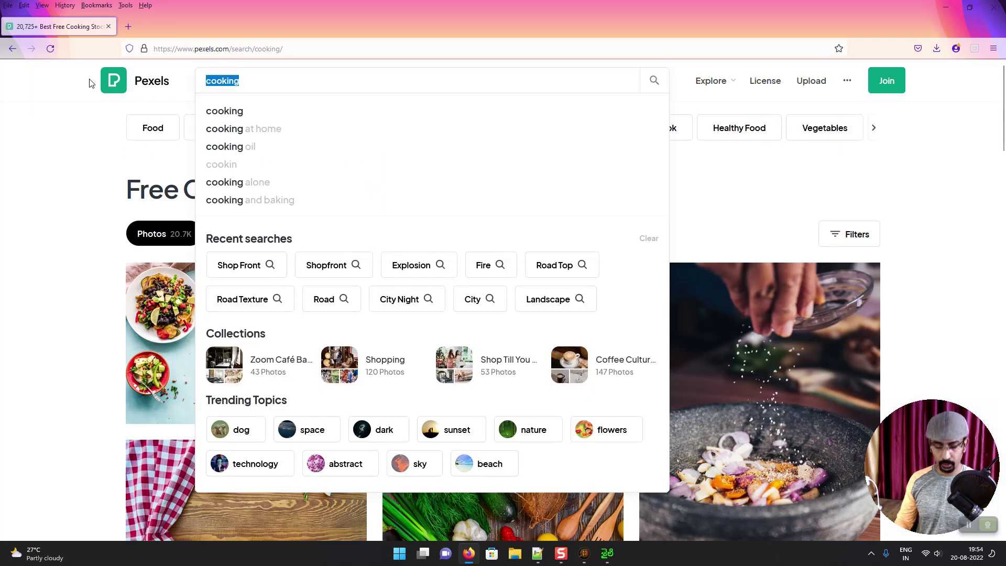
text(kitchen)
key(Return)
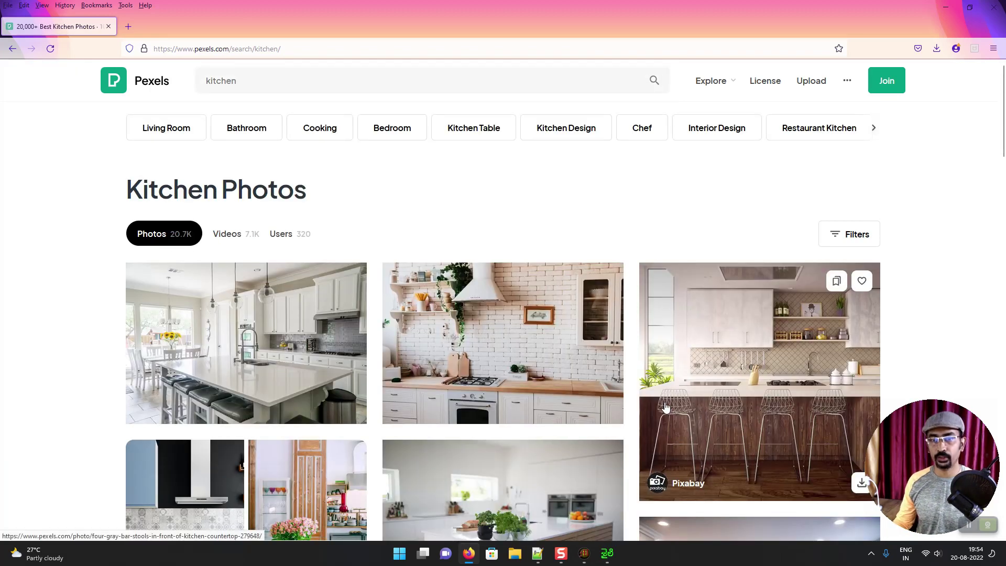
Look over the kitchen photos and filter them to the Vertical orientation
scroll(657, 401, down, 2)
scroll(576, 387, down, 3)
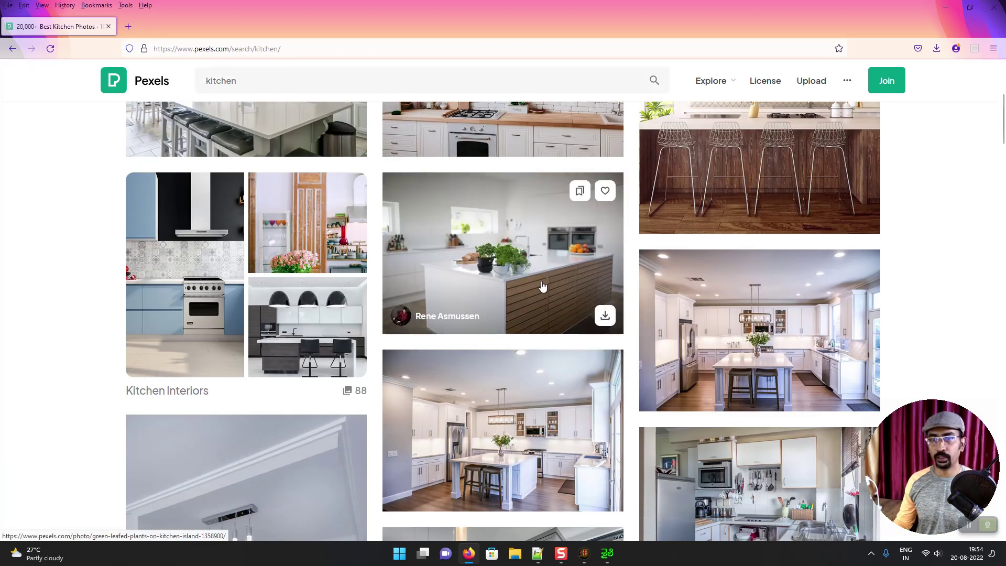
scroll(555, 314, up, 3)
scroll(556, 320, up, 3)
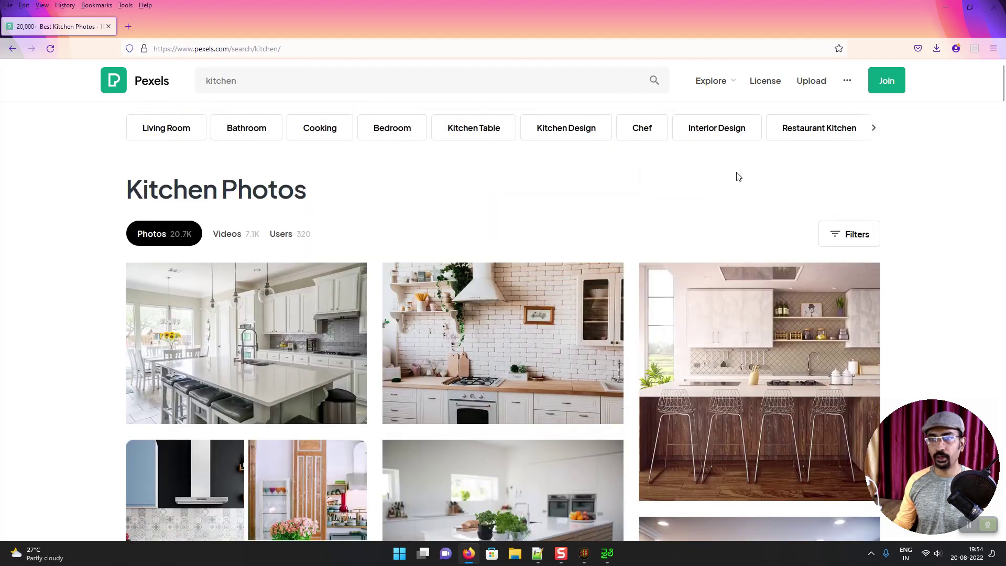
click(851, 237)
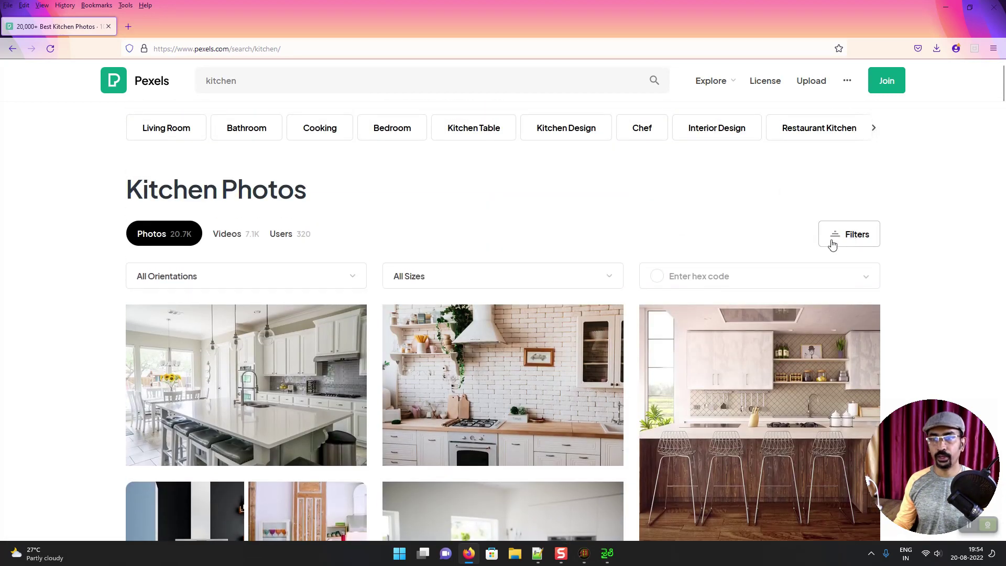
click(341, 282)
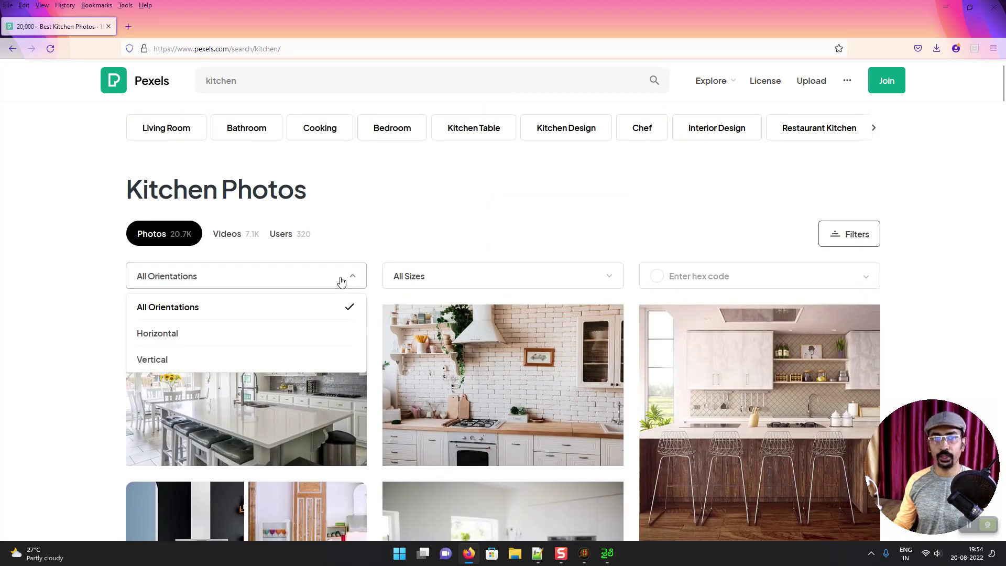
click(307, 357)
Look through the vertical kitchen photos and open the one with brown wooden cupboards beside a window
scroll(544, 384, down, 5)
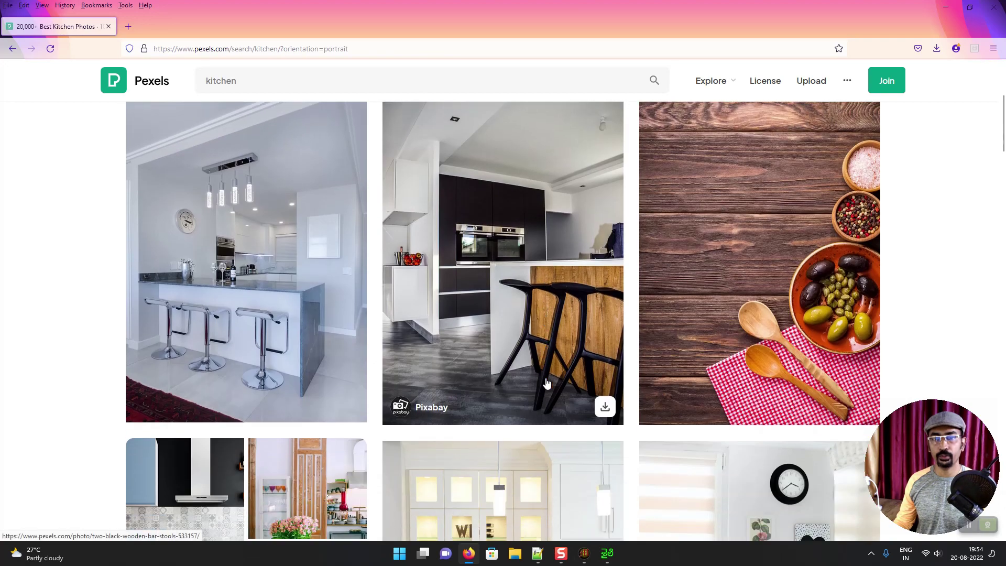
scroll(599, 313, down, 5)
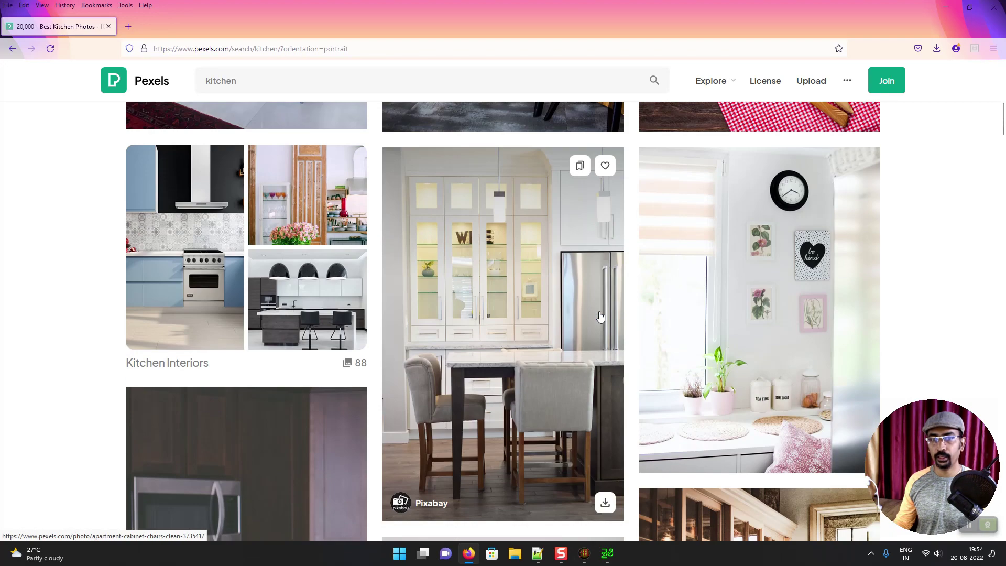
scroll(600, 318, down, 10)
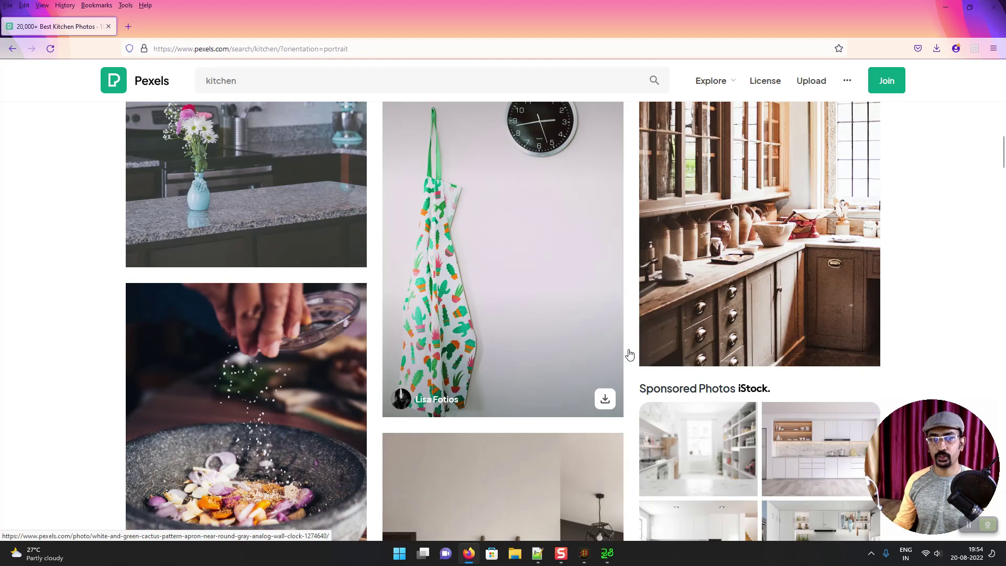
scroll(729, 278, down, 2)
scroll(739, 252, down, 4)
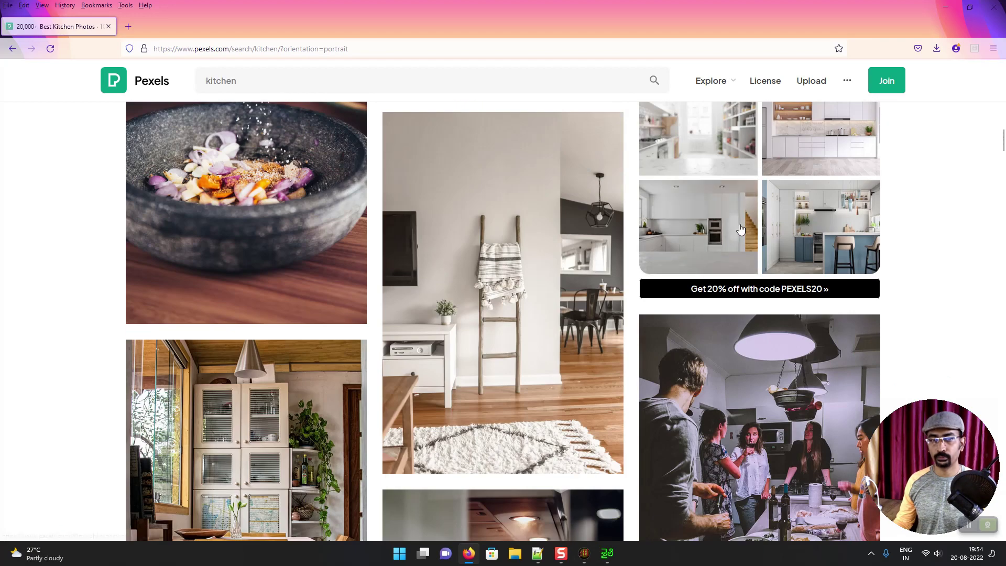
scroll(741, 246, up, 8)
click(741, 246)
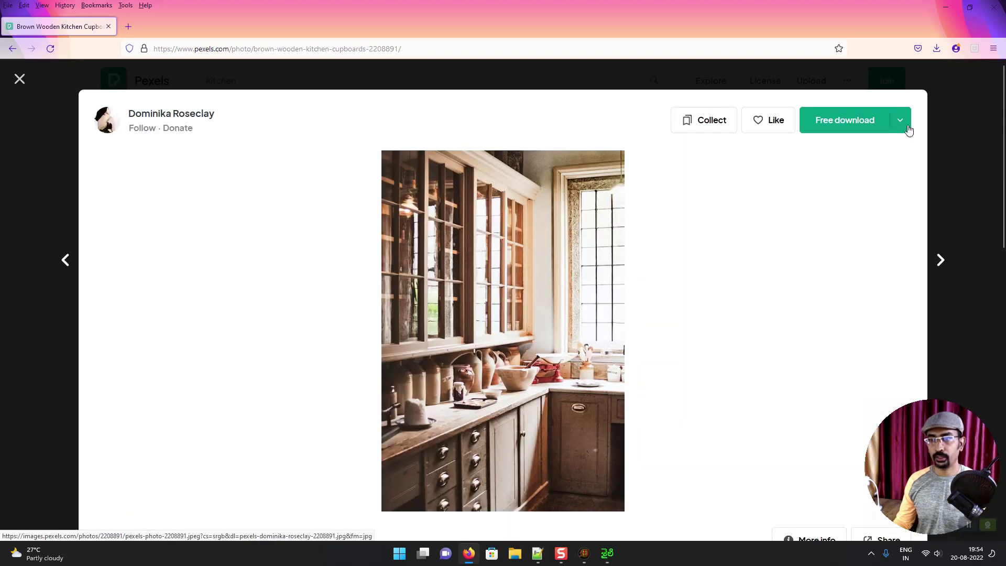
Download the cupboards photo in the Medium 1280×1901 size
click(902, 122)
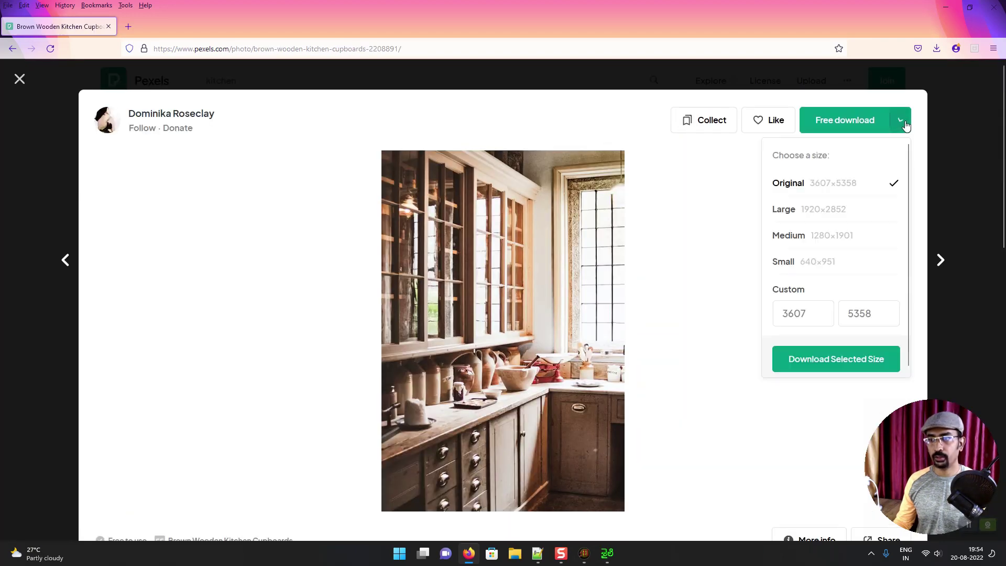
click(847, 268)
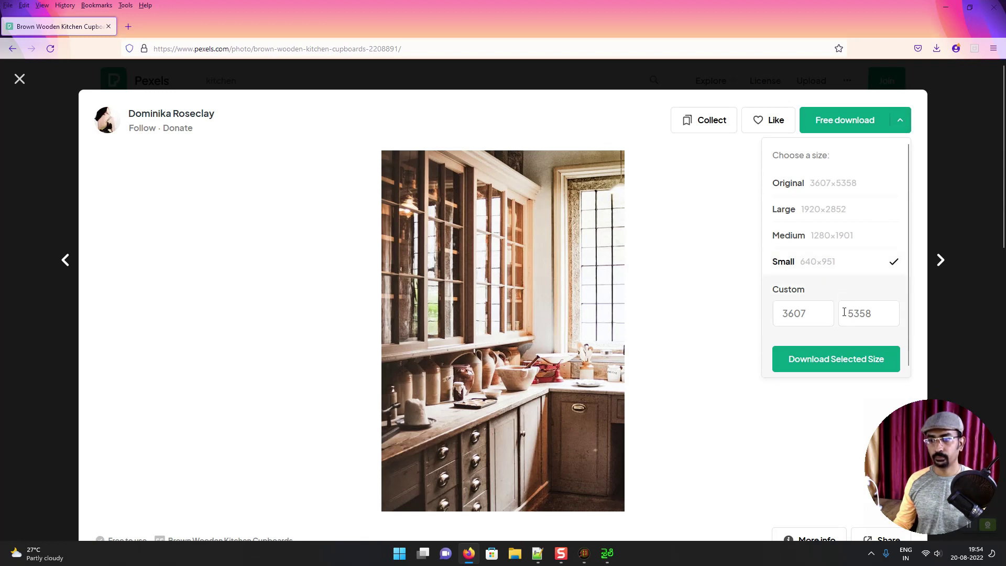
click(824, 236)
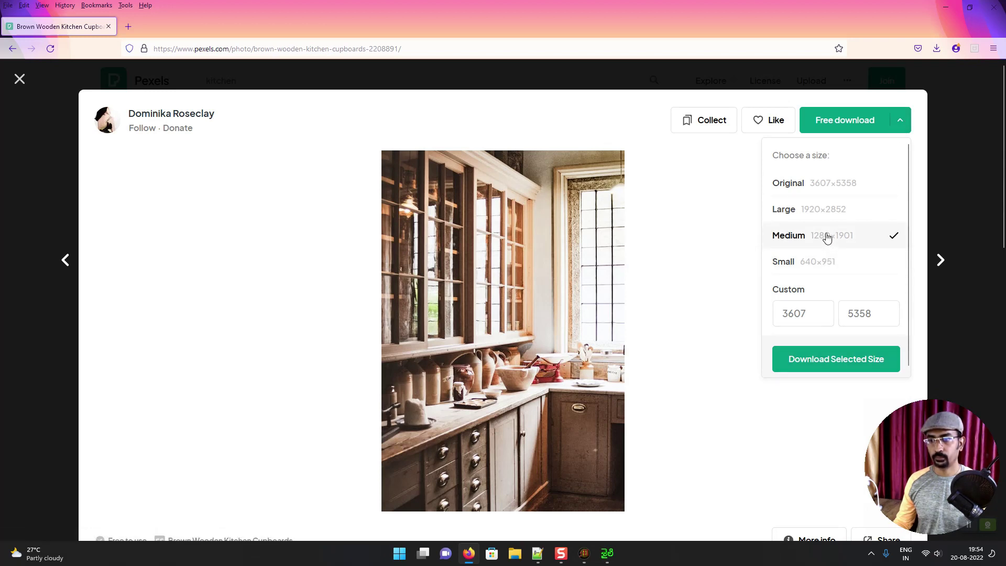
click(843, 367)
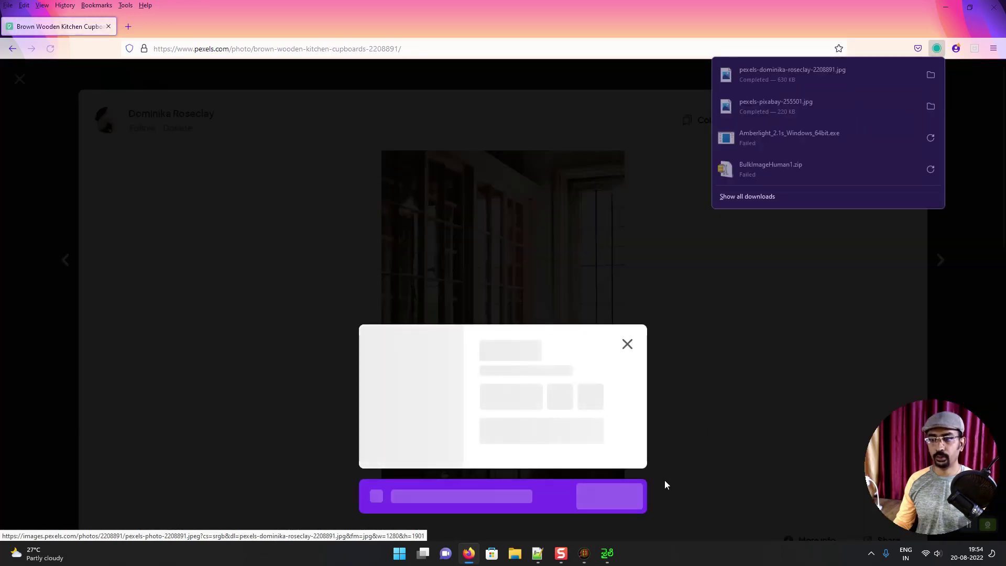
Return to Manuscribe and load the downloaded kitchen cupboards photo from Downloads into the "My kitchen" image page
click(583, 553)
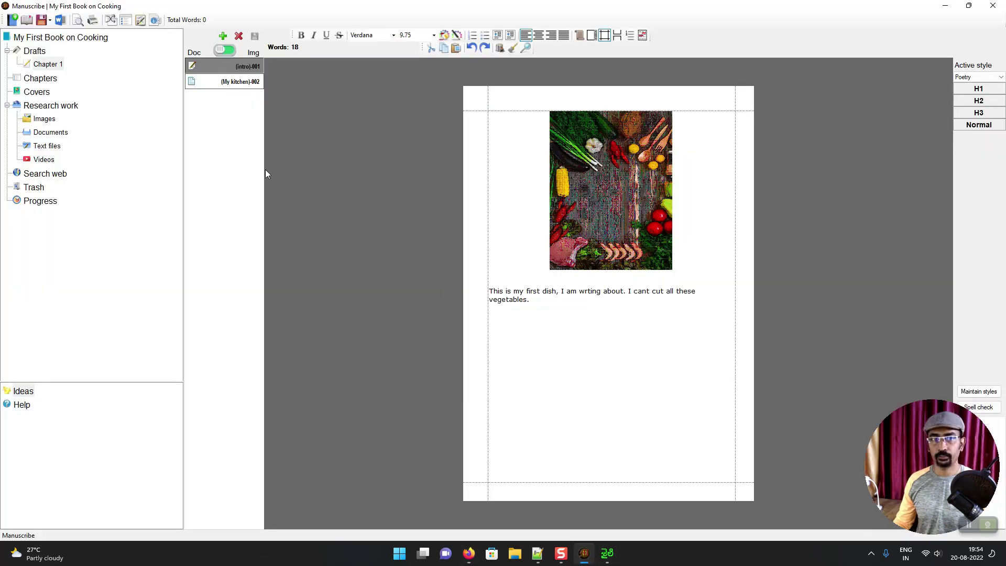
click(225, 82)
double_click(549, 286)
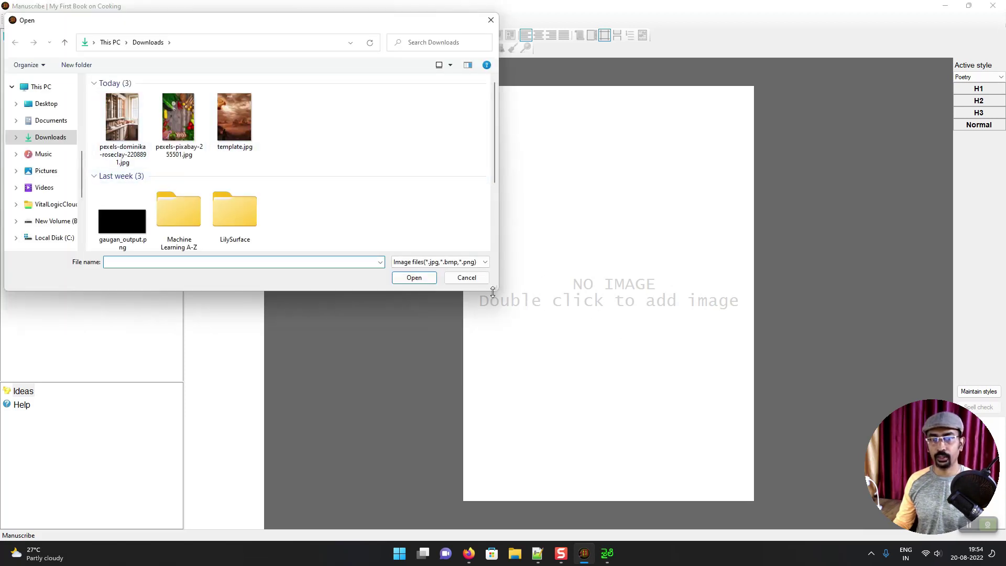
click(480, 279)
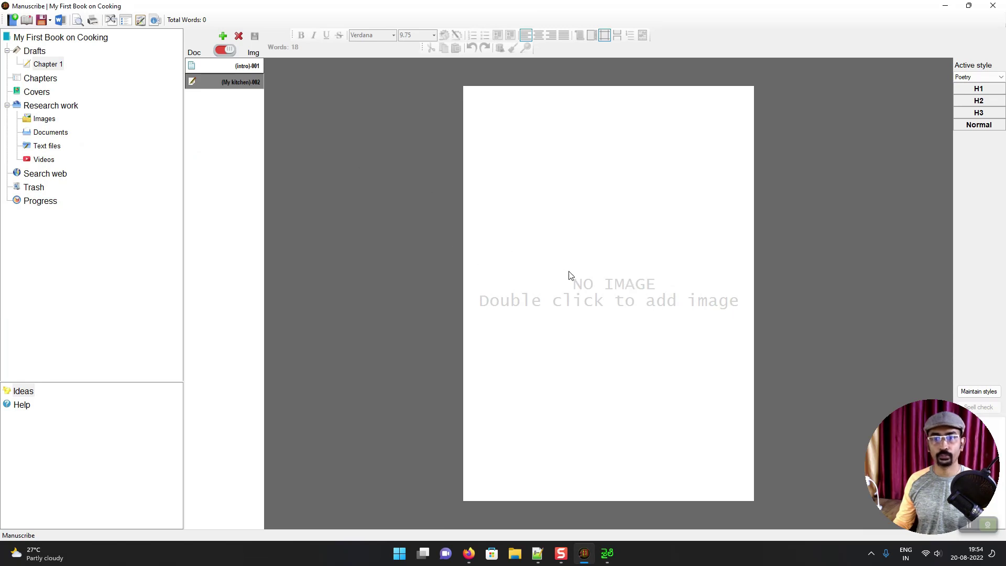
click(223, 52)
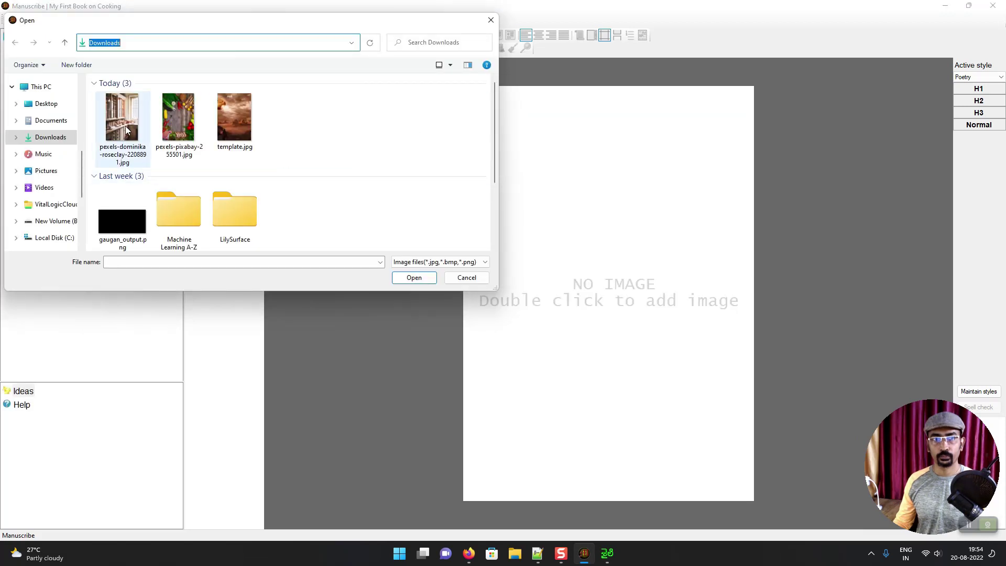
key(Escape)
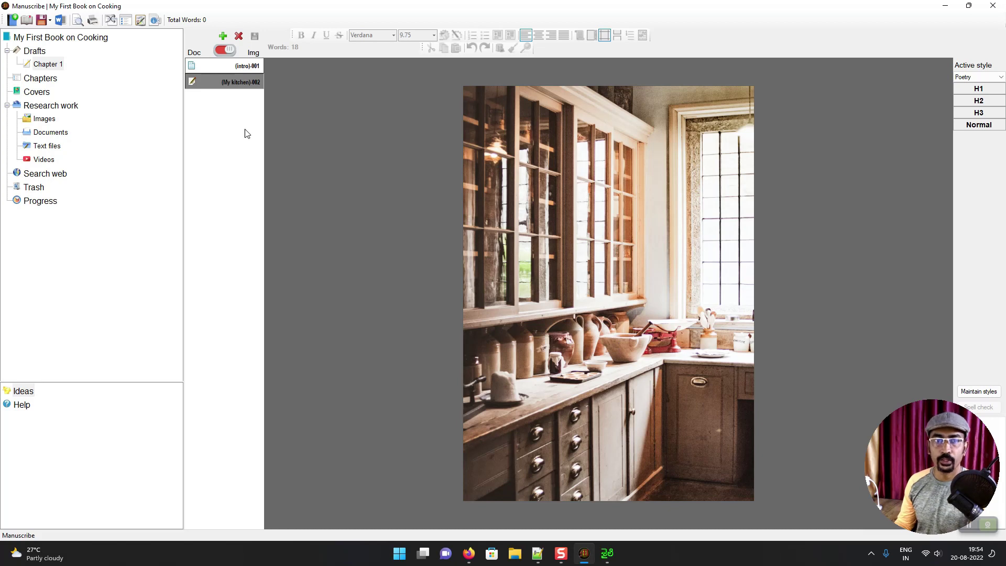
Create a new document draft titled "Chapter 2" with the summary "About using oils"
click(35, 51)
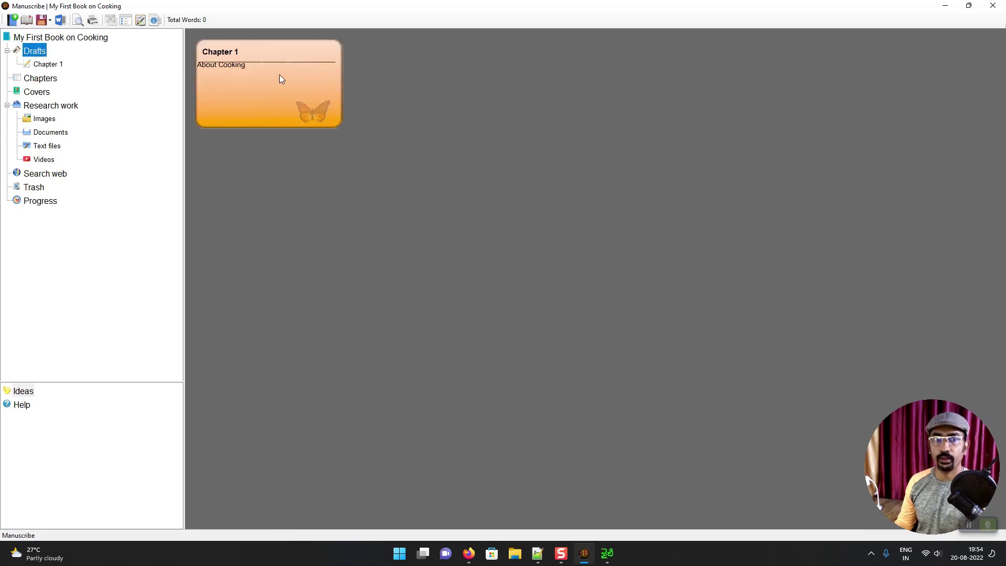
right_click(42, 52)
click(159, 69)
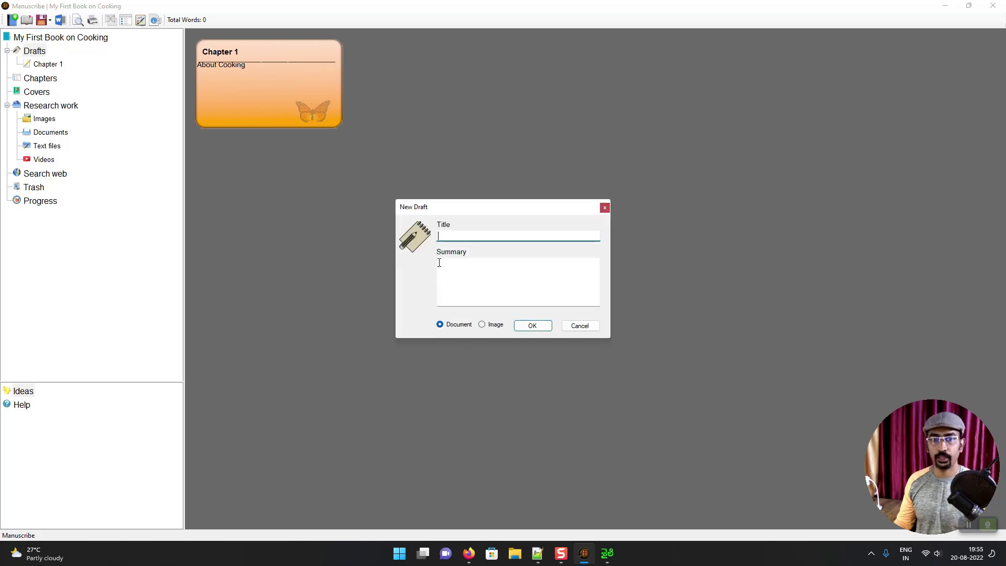
text(Chapter 2)
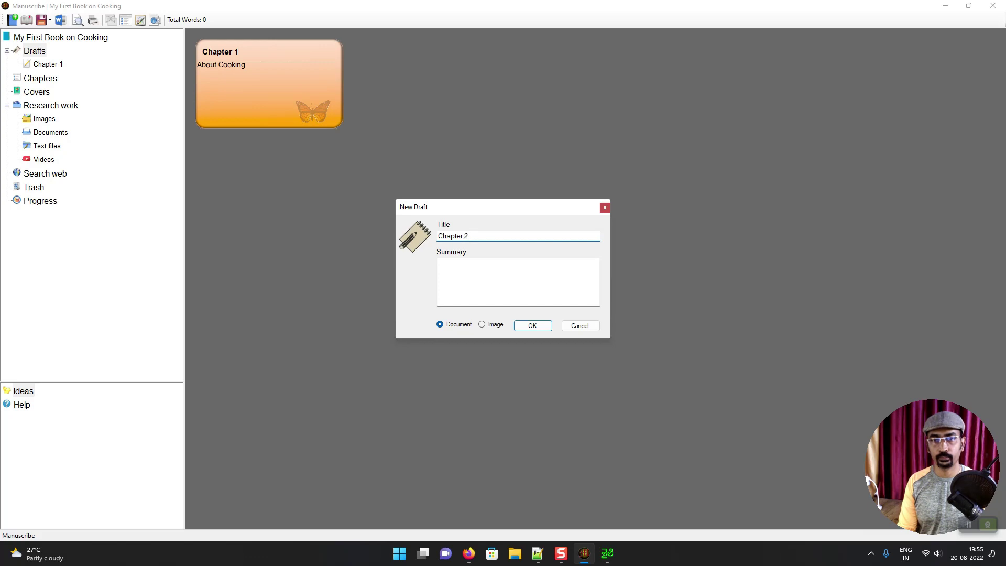
click(438, 263)
text(About using oils)
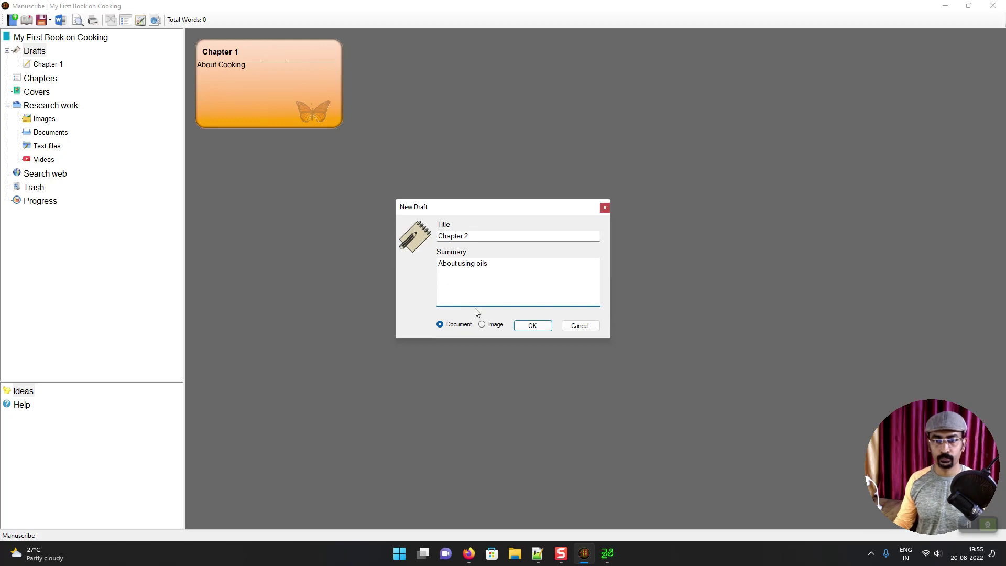
click(532, 330)
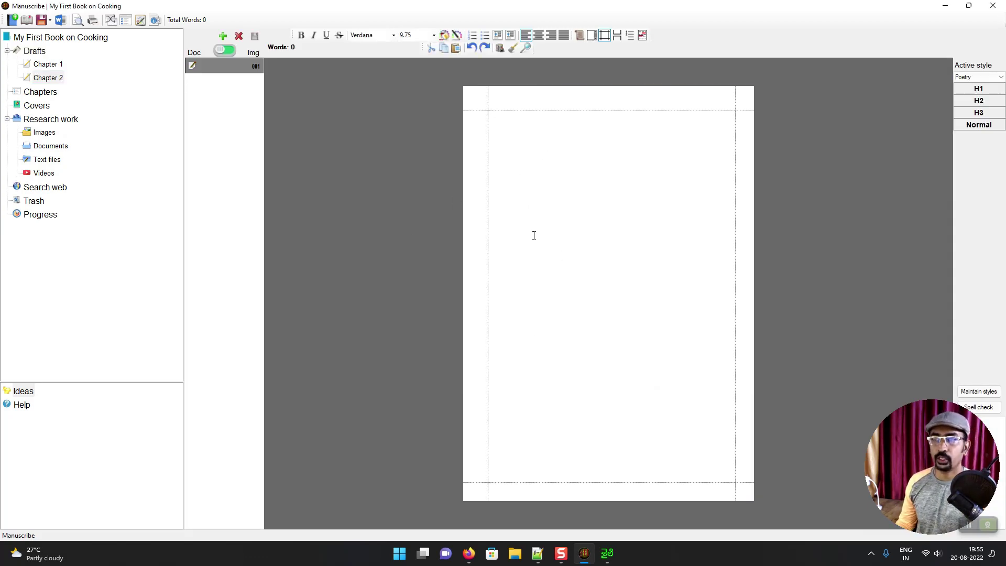
Turn on spell checking for the intro page of Chapter 1 and correct "wrting" to "writing"
click(62, 64)
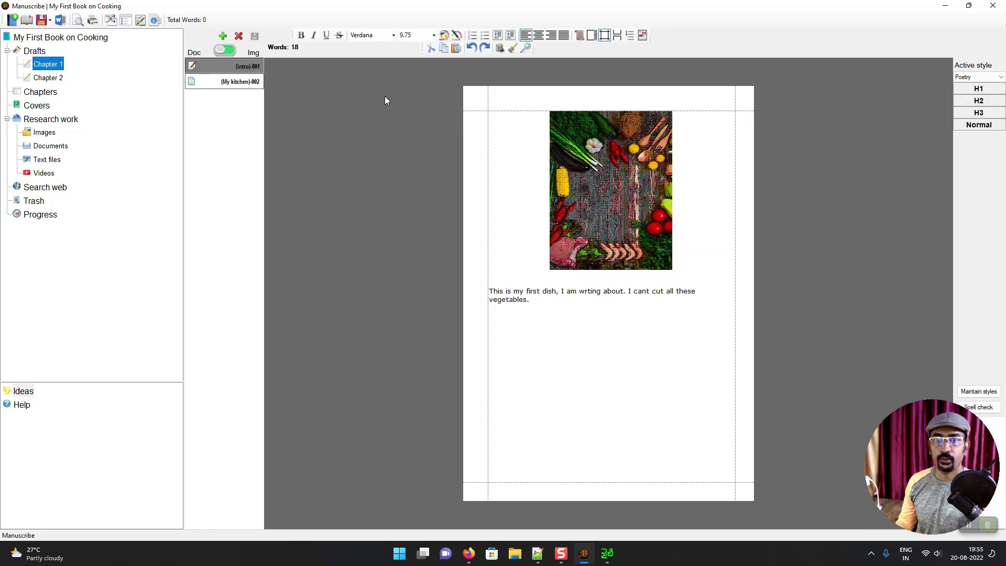
click(517, 399)
click(643, 35)
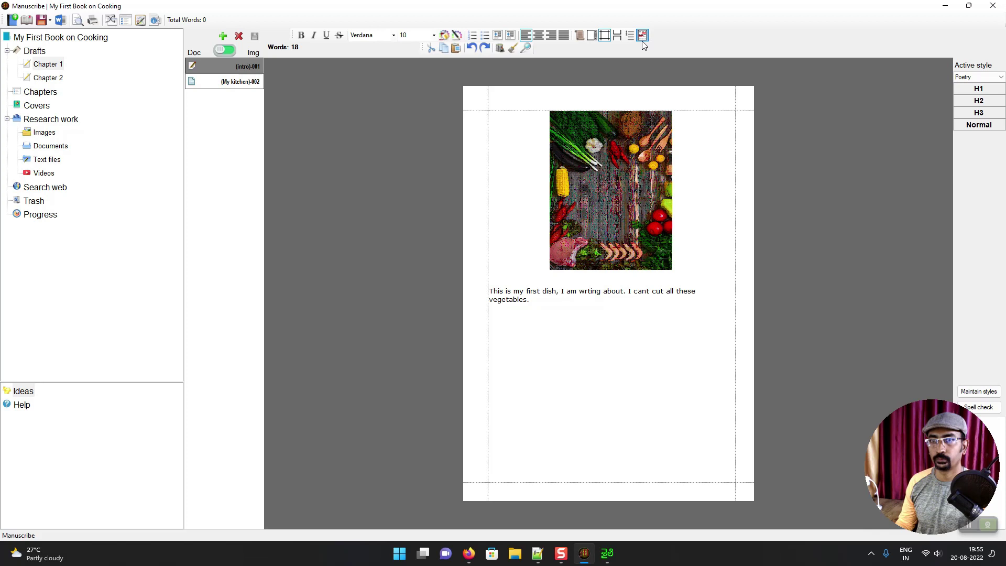
right_click(542, 306)
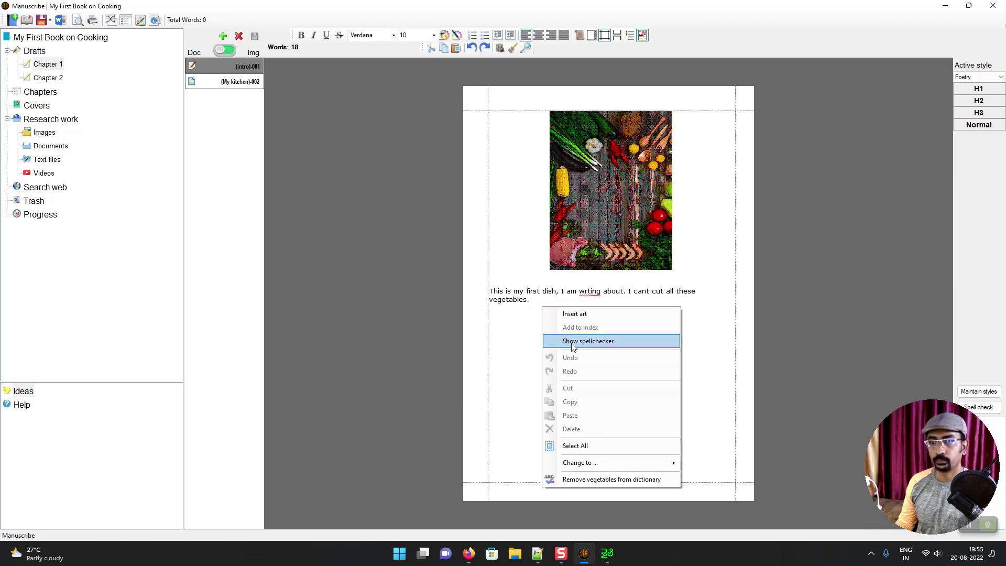
click(527, 307)
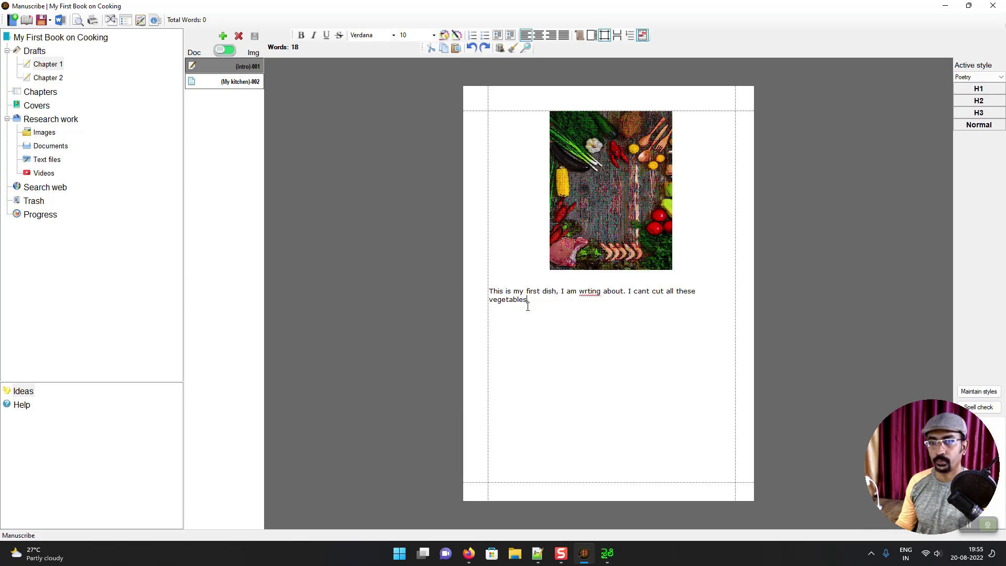
right_click(590, 292)
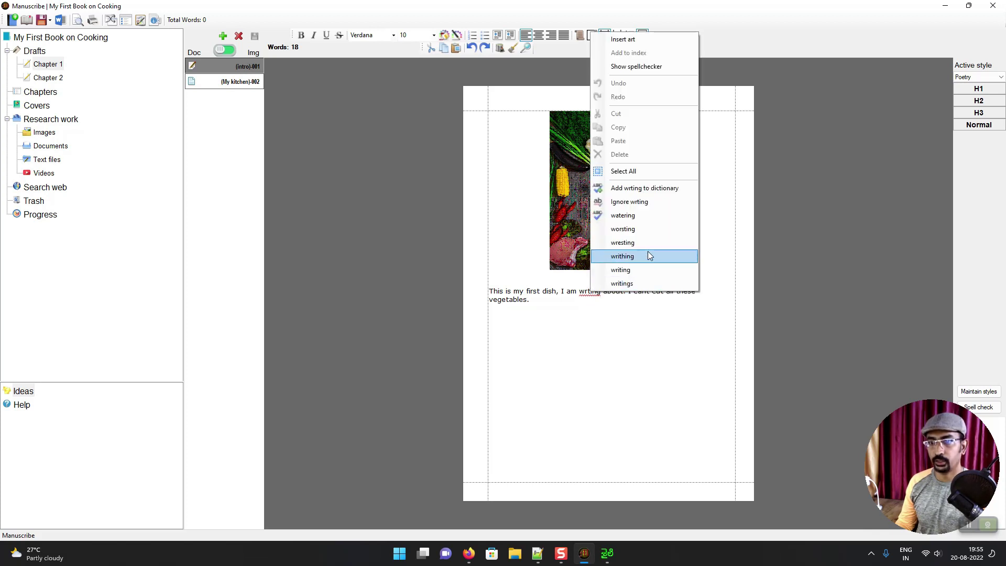
click(639, 271)
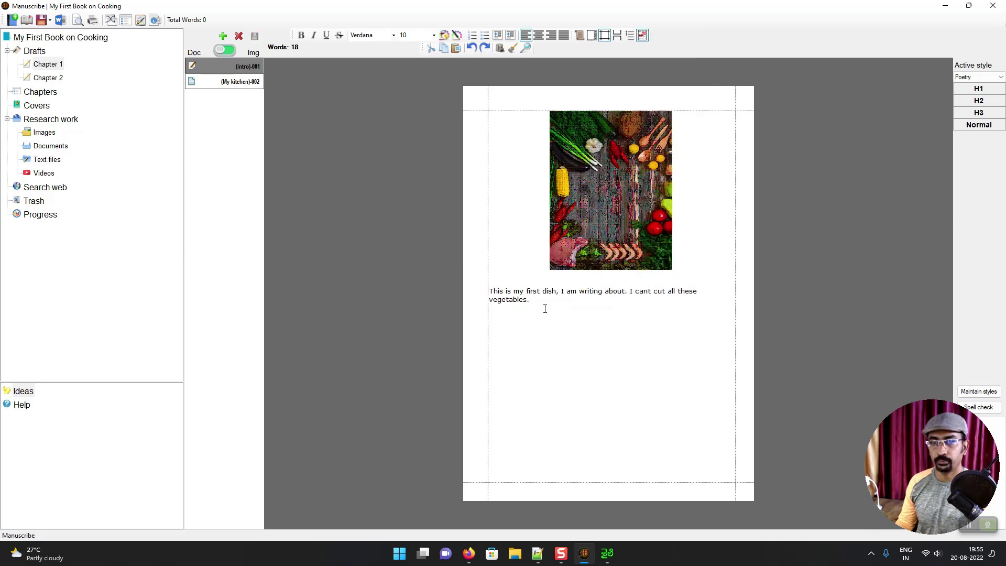
Look over the intro and "My kitchen" pages of Chapter 1 and check their order in the page list
drag(558, 305, 491, 286)
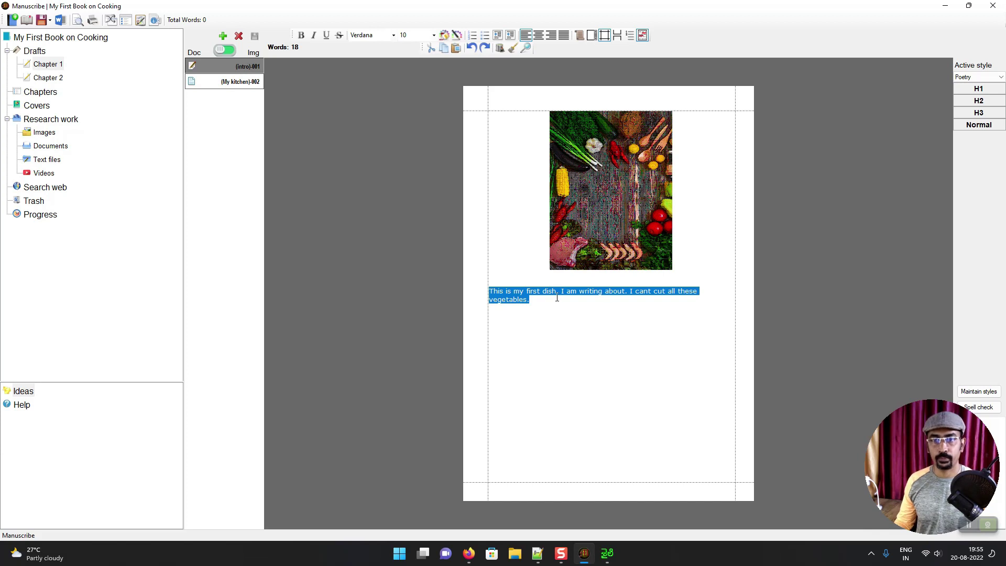
click(502, 295)
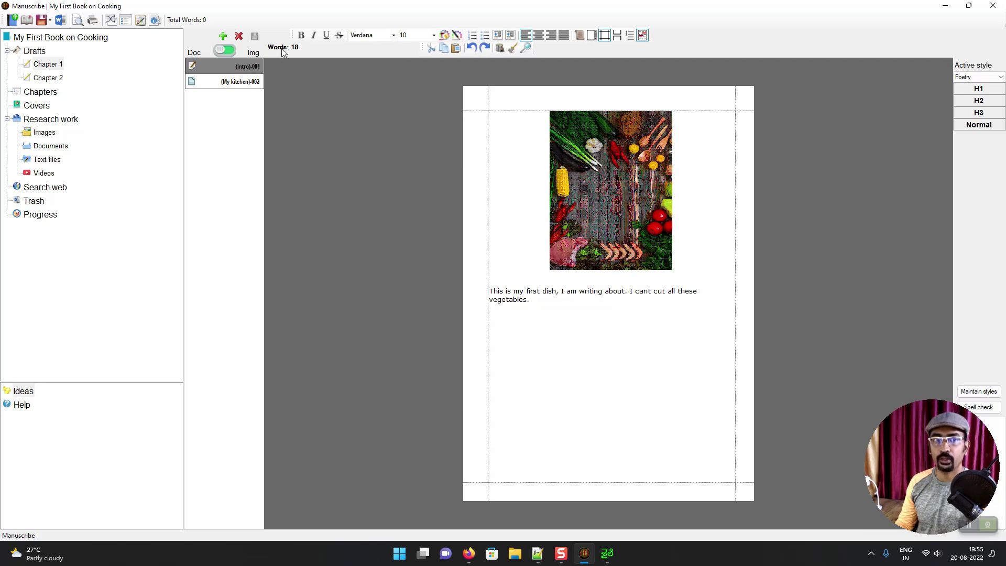
click(251, 82)
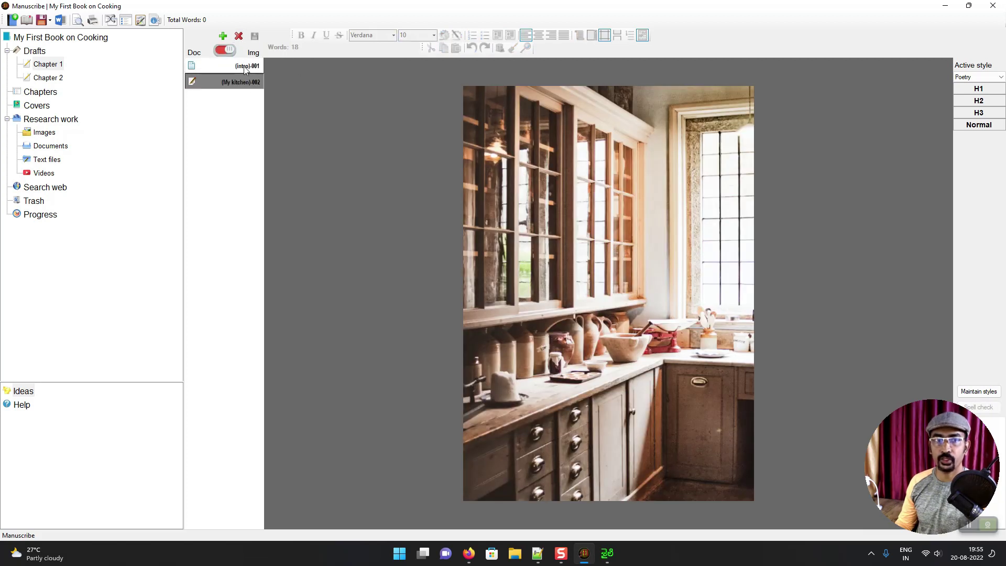
click(250, 92)
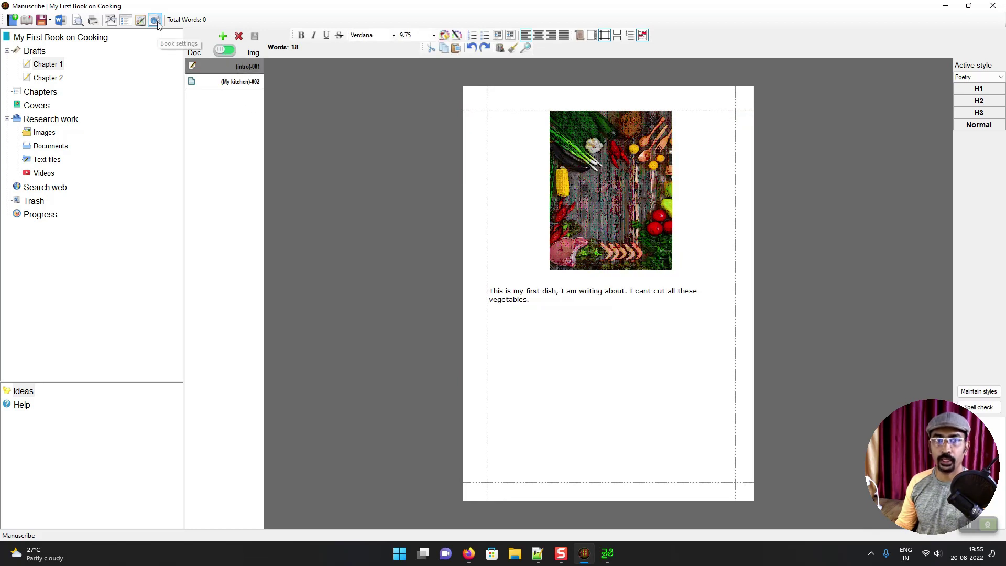
click(113, 22)
click(396, 227)
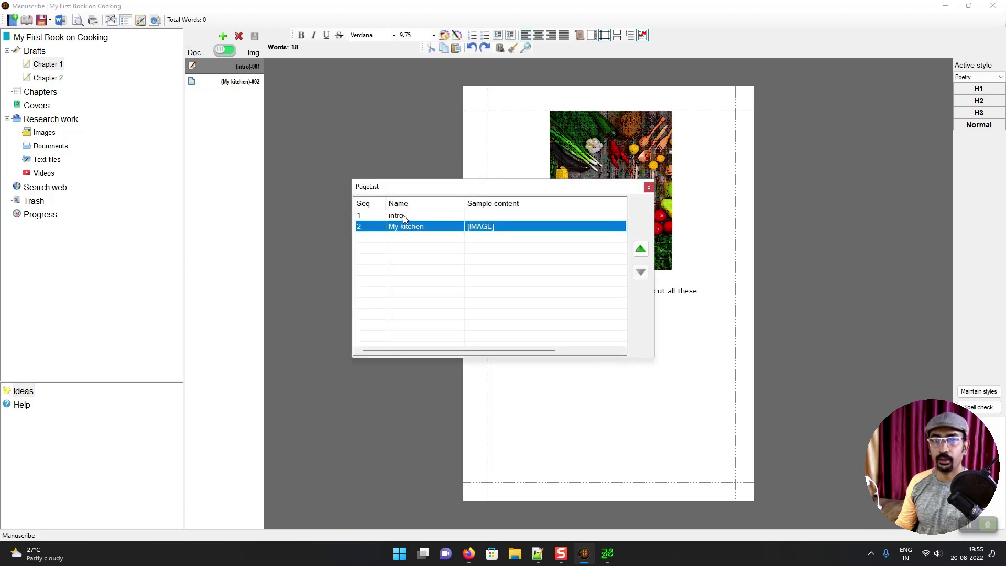
click(649, 187)
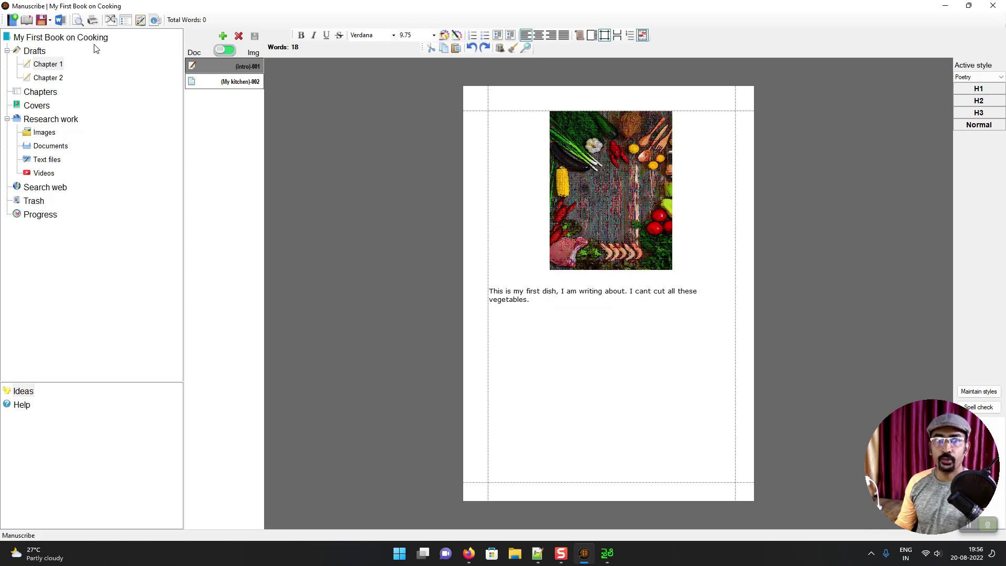
Save the book in the Documents folder as a Manuscribe file named "MyCooking"
click(54, 66)
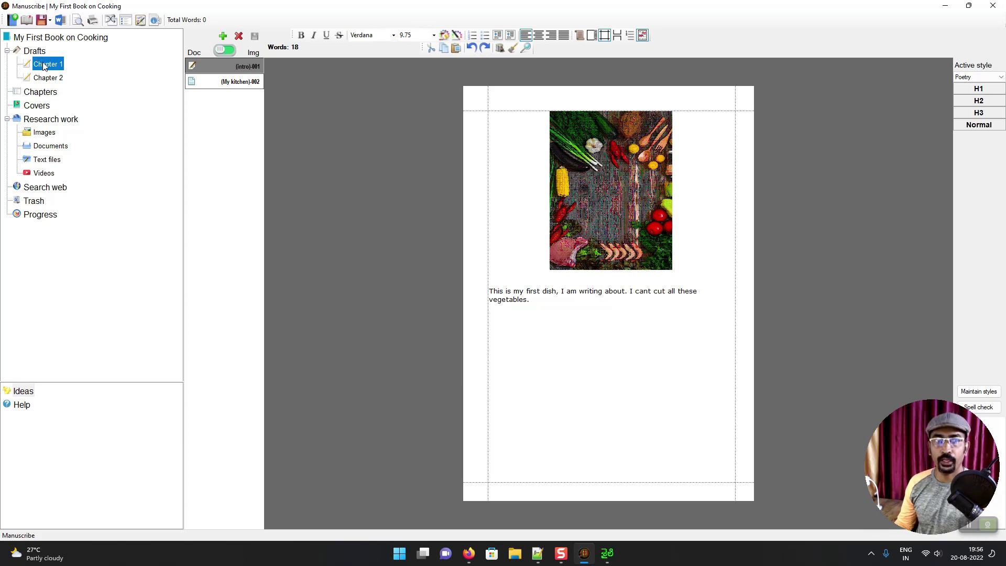
click(42, 21)
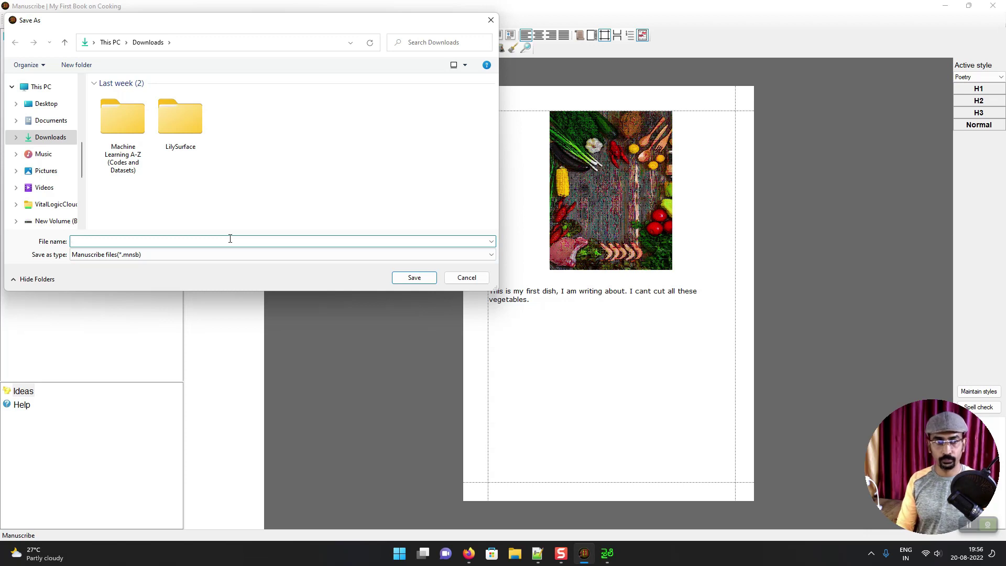
click(56, 121)
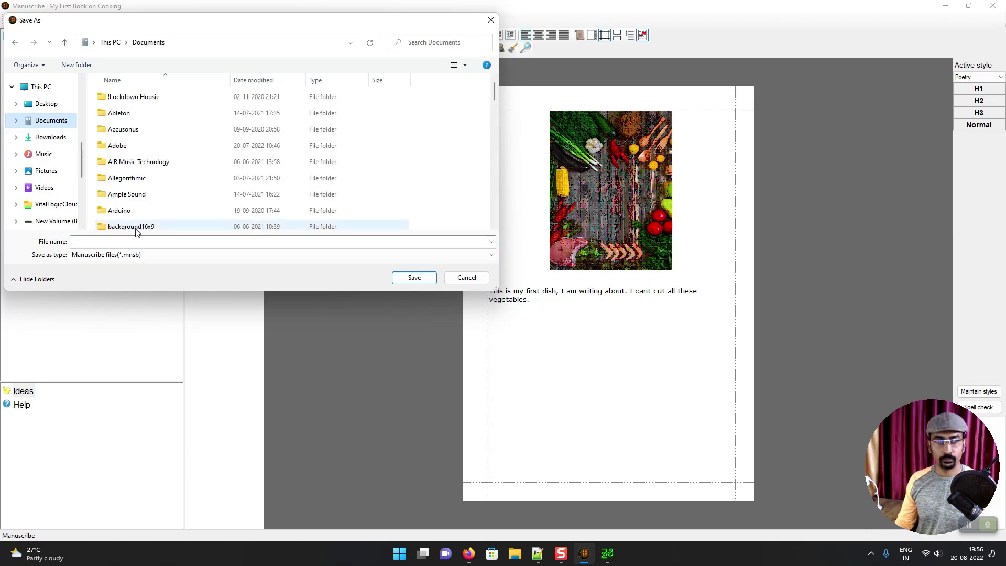
click(145, 241)
text(MyCooking)
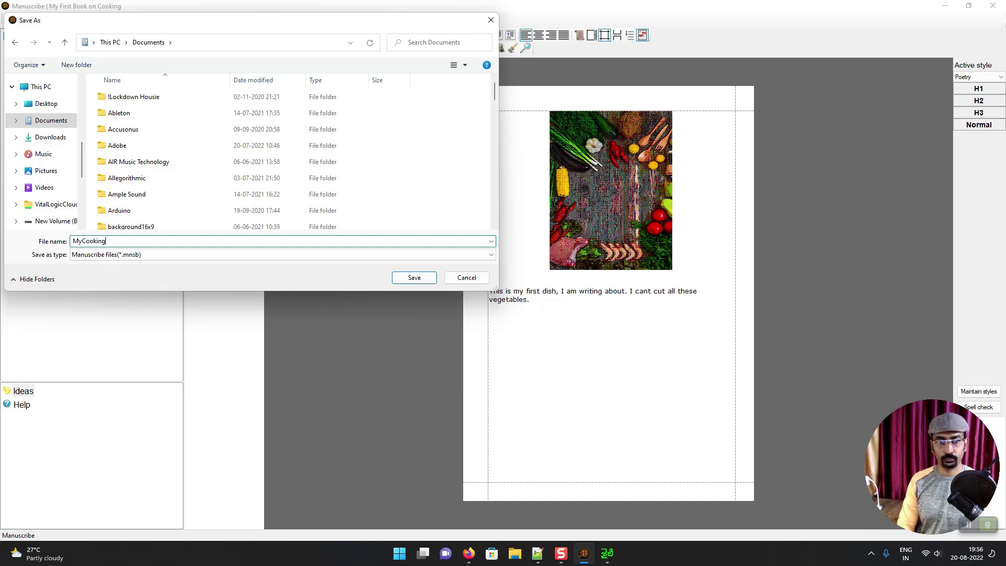
key(Return)
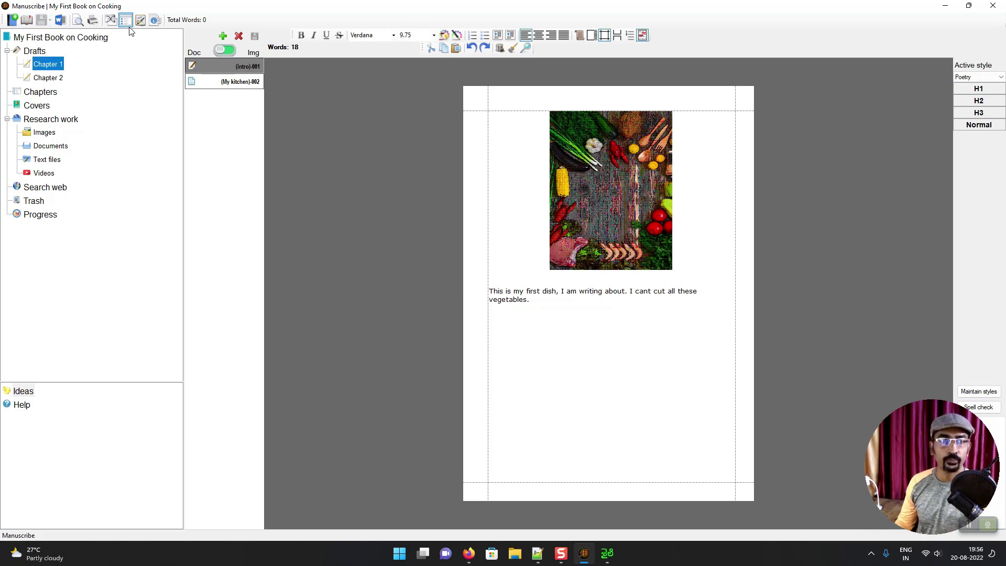
Move the Chapter 1 and Chapter 2 drafts into Chapters and view each of them there
right_click(57, 66)
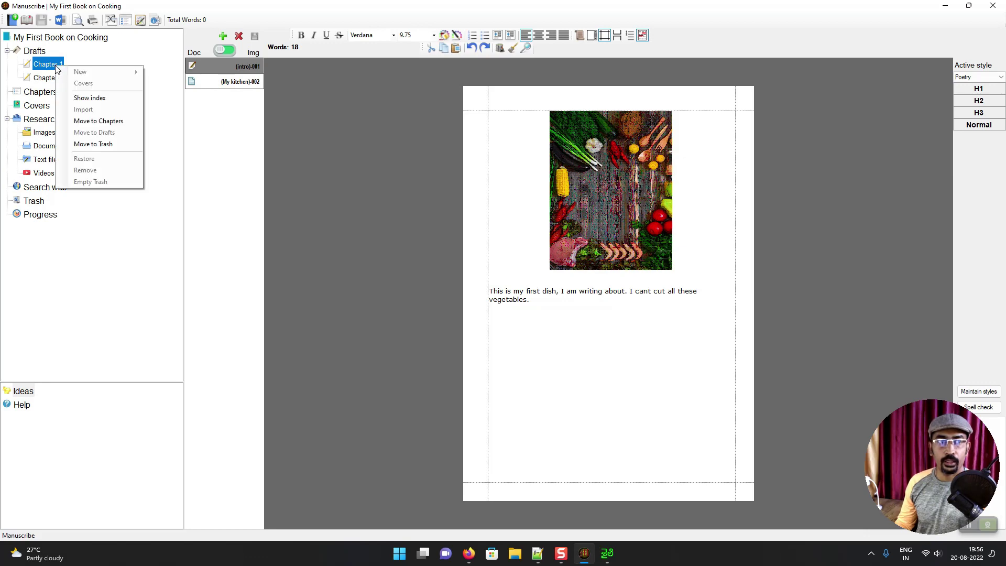
click(97, 121)
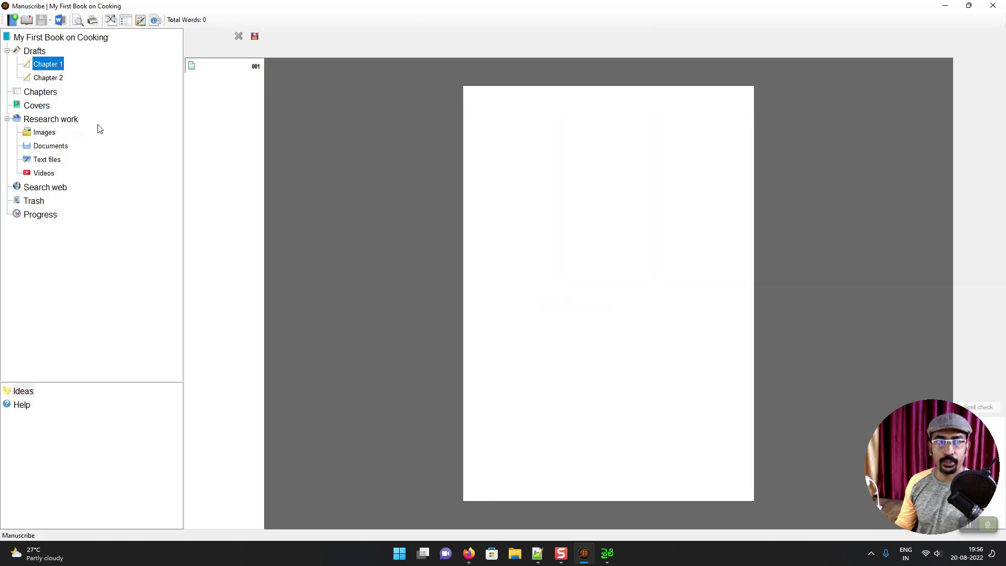
click(15, 81)
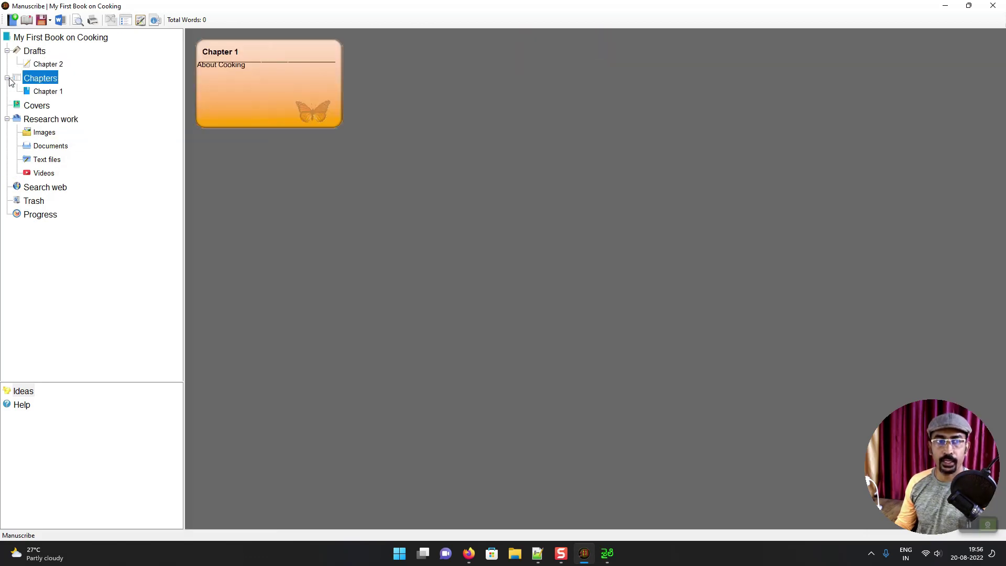
click(41, 91)
right_click(53, 67)
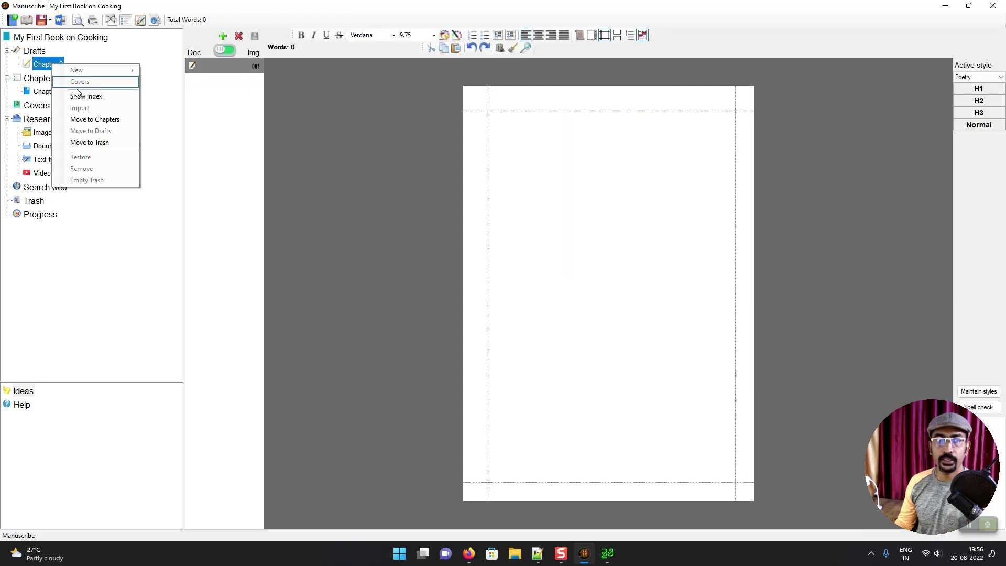
click(103, 121)
click(54, 82)
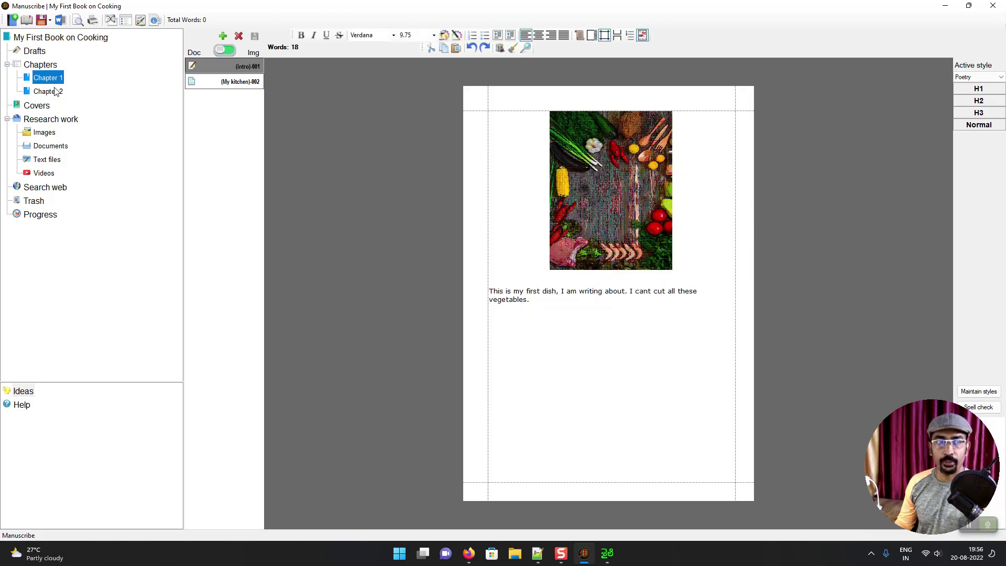
click(55, 91)
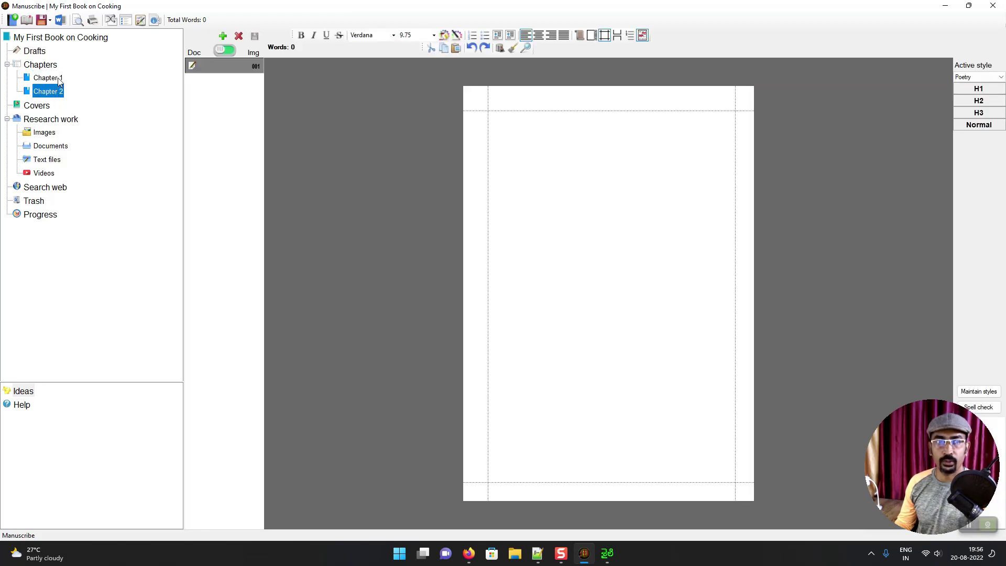
Check the book's pages in a maximized print preview with two pages side by side, then close the preview
click(77, 20)
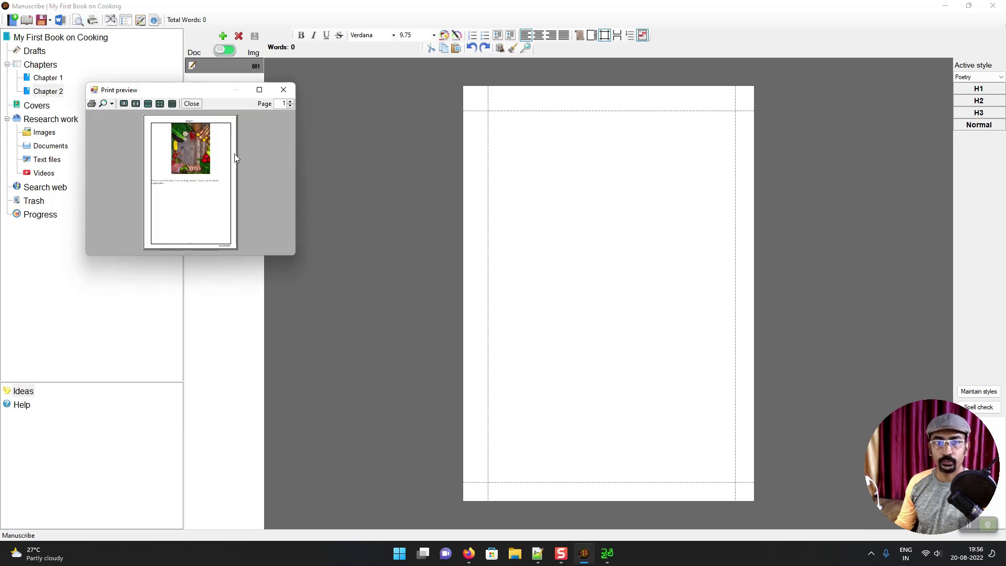
click(261, 90)
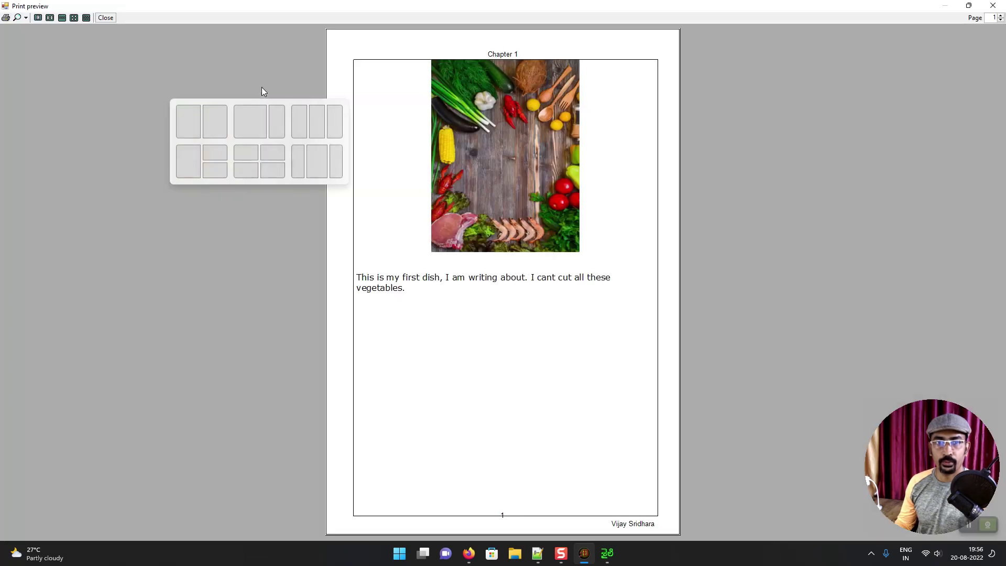
click(62, 18)
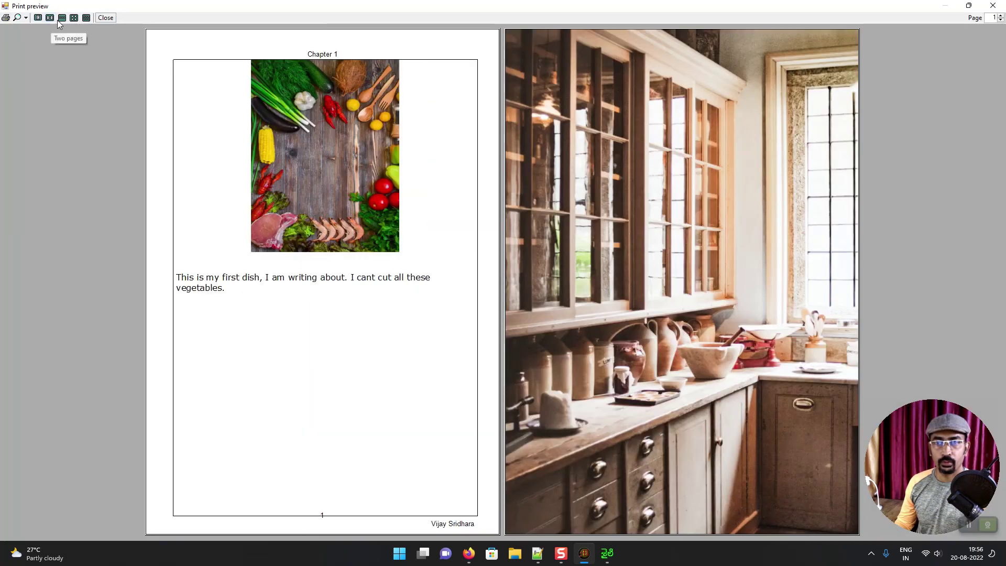
click(1001, 16)
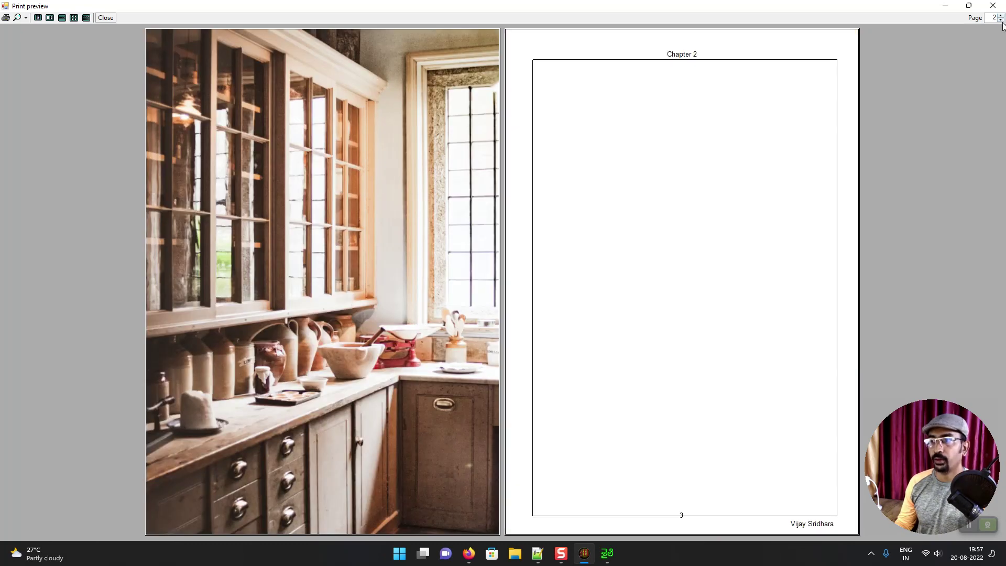
click(1001, 20)
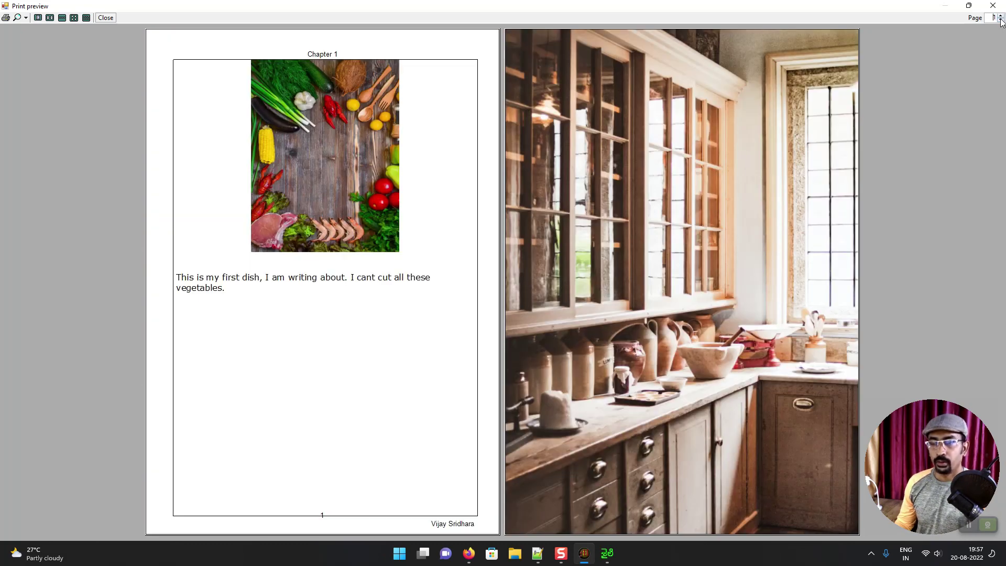
click(1001, 16)
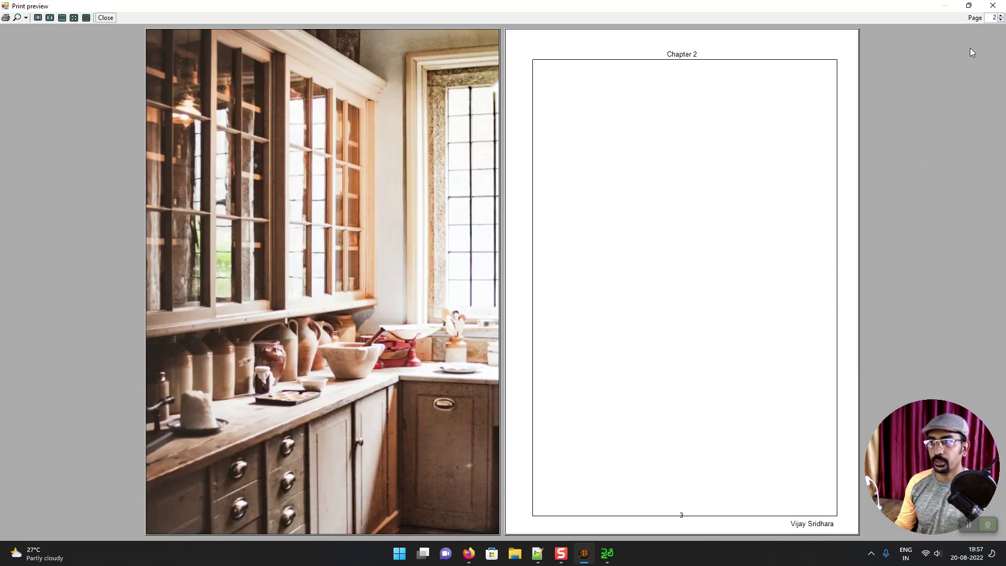
click(993, 5)
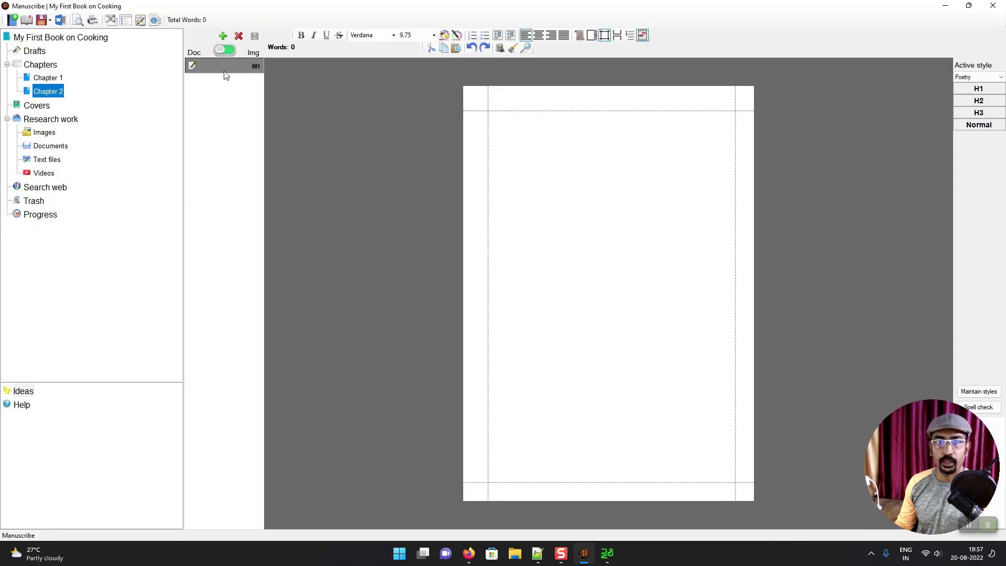
Look over the book's print settings, including the border options, then close them
click(140, 21)
click(477, 216)
click(471, 228)
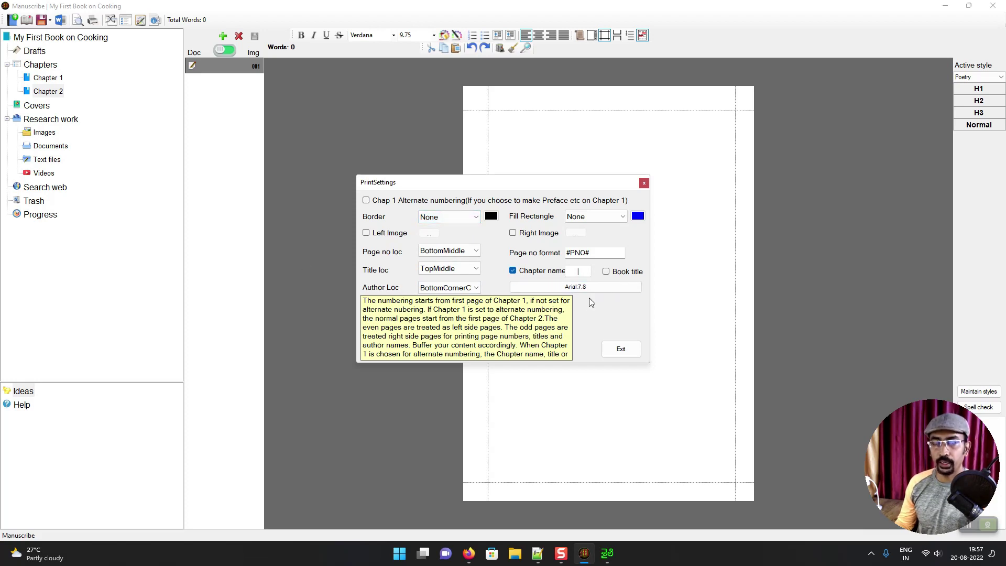
click(644, 184)
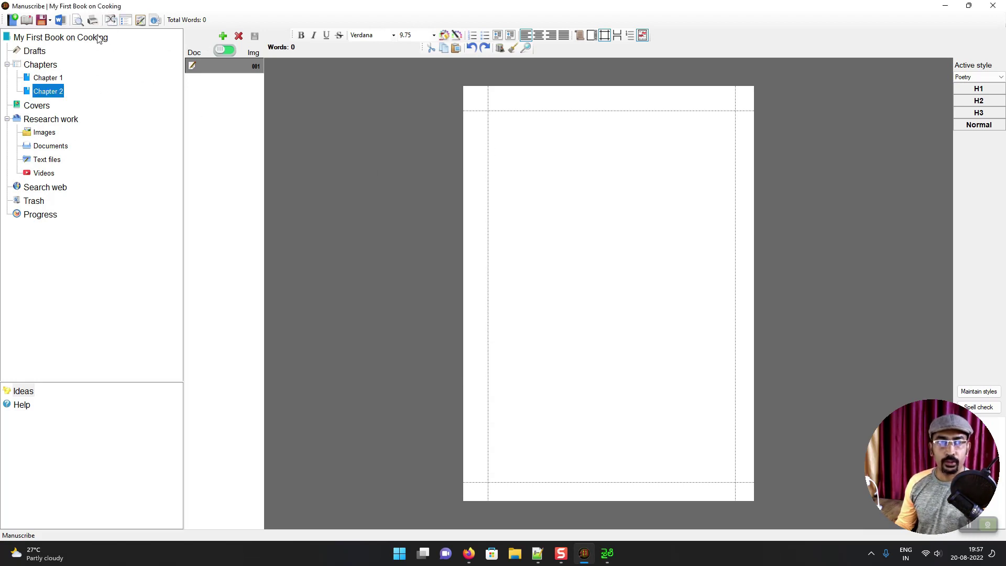
click(140, 21)
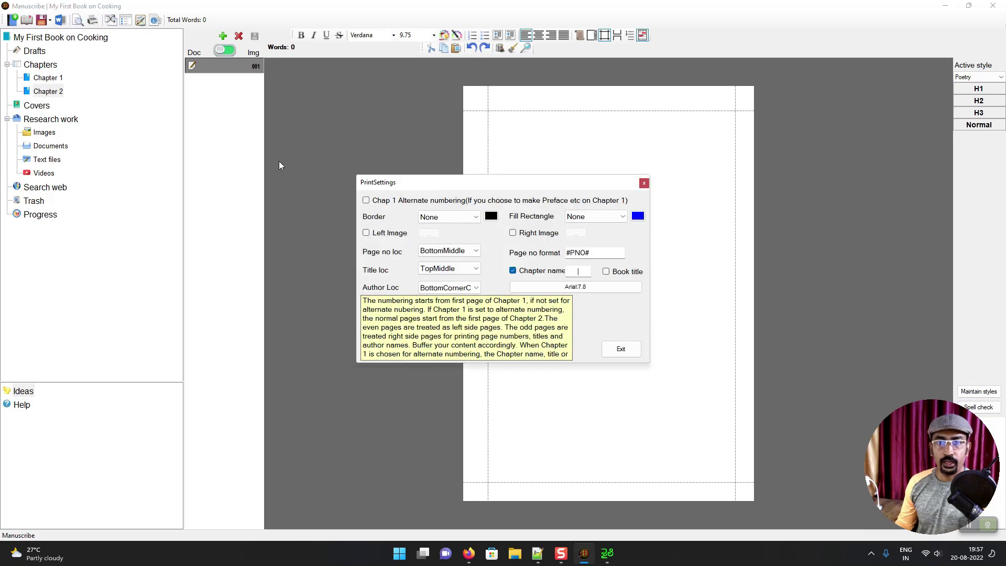
click(644, 183)
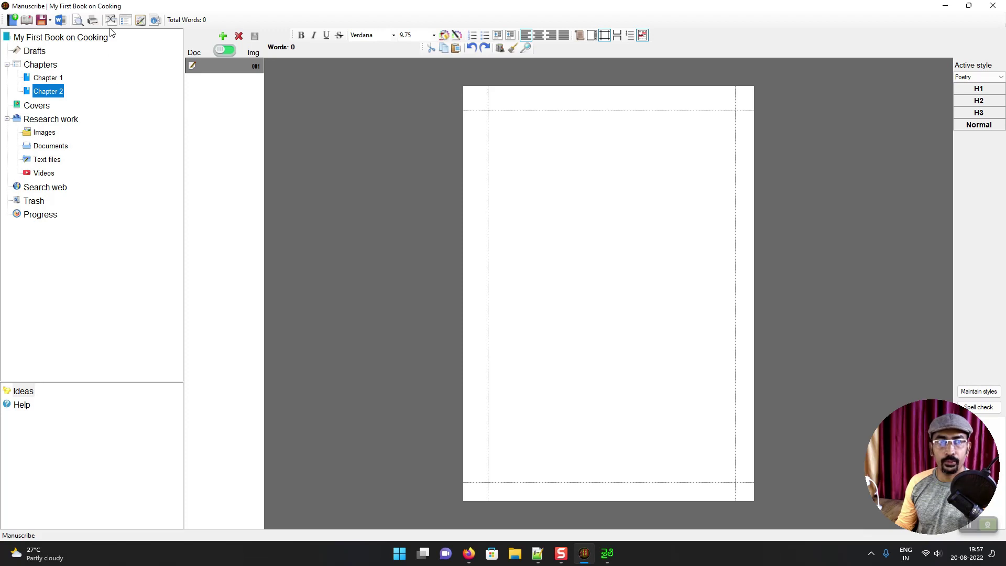
Check the chapter title, page number and author placement on the first page in a maximized print preview, then close it
click(79, 21)
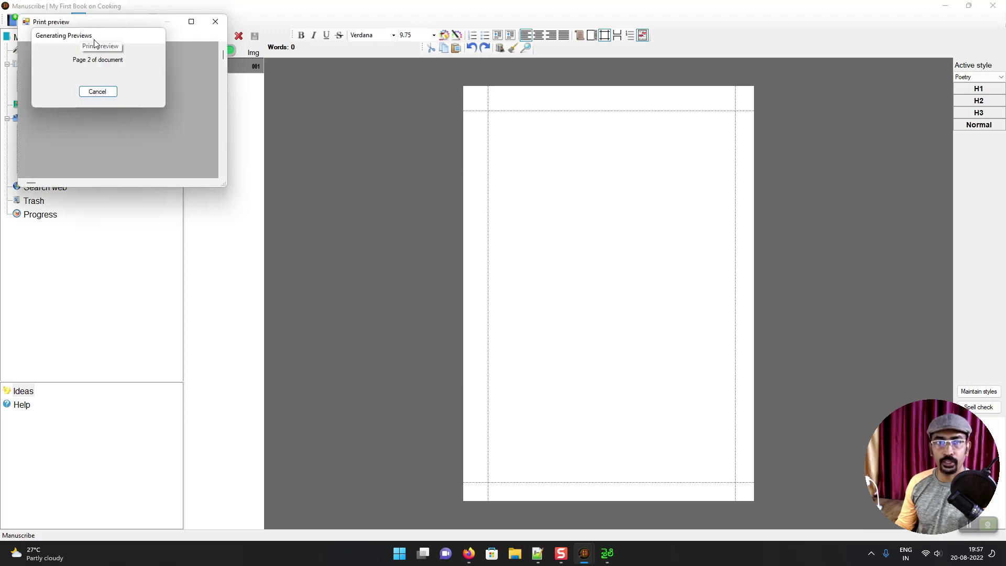
click(190, 22)
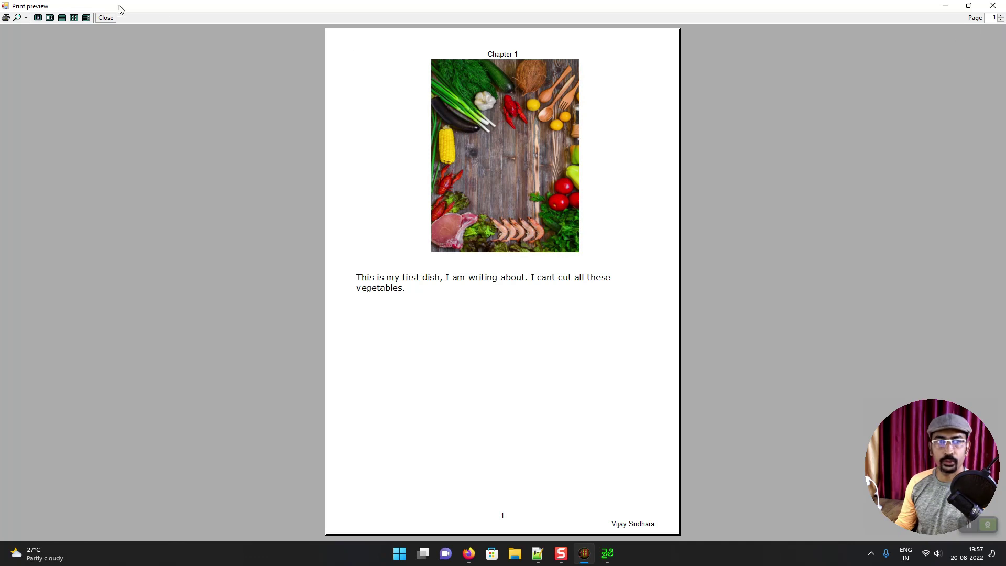
click(50, 17)
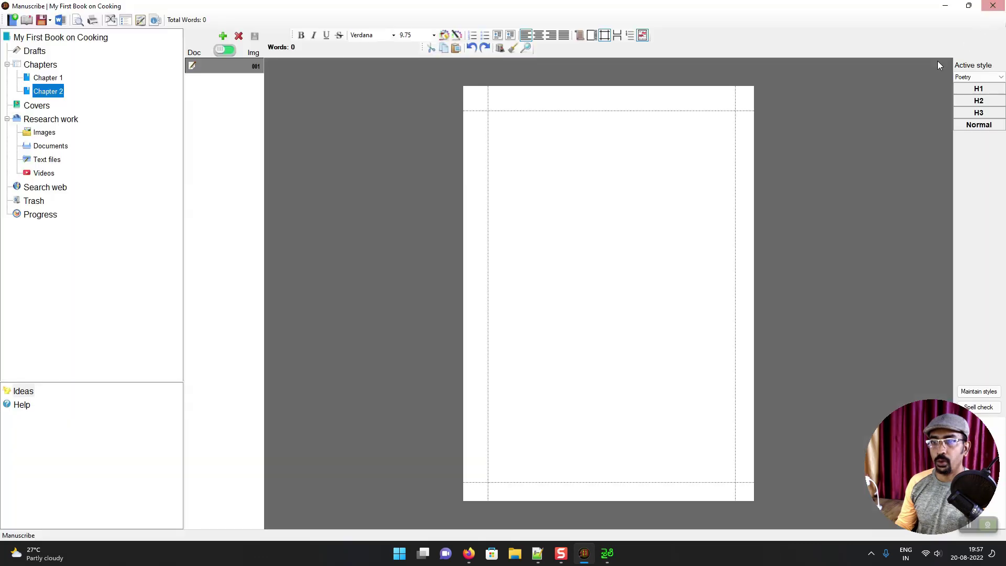
click(992, 6)
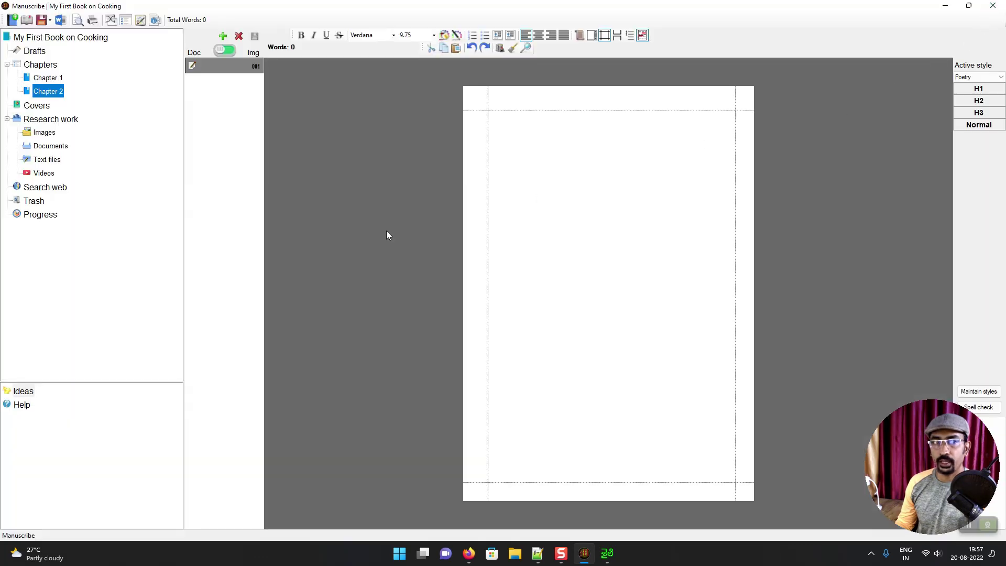
View Chapter 1 and enable Chap 1 Alternate numbering in the print settings
click(55, 79)
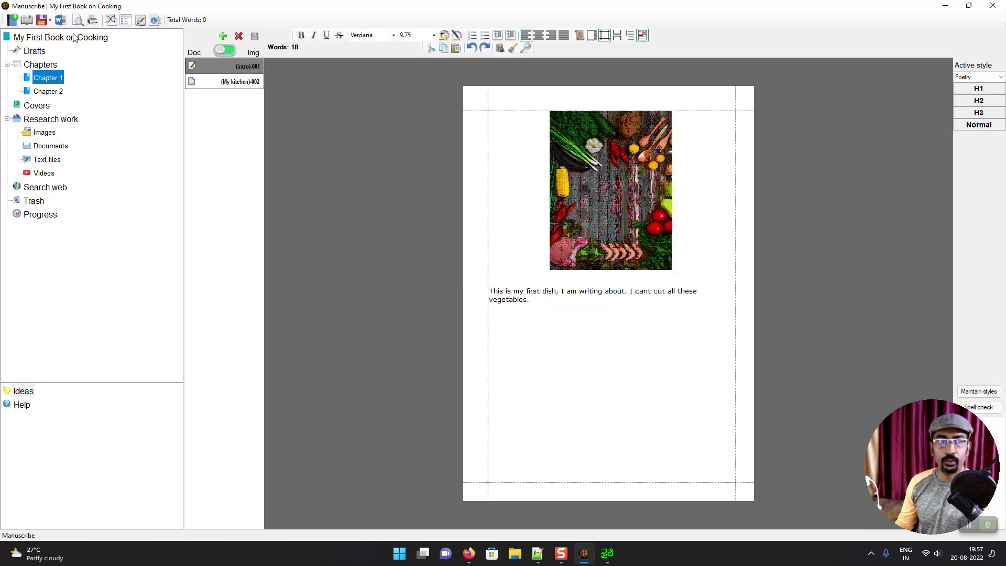
click(141, 21)
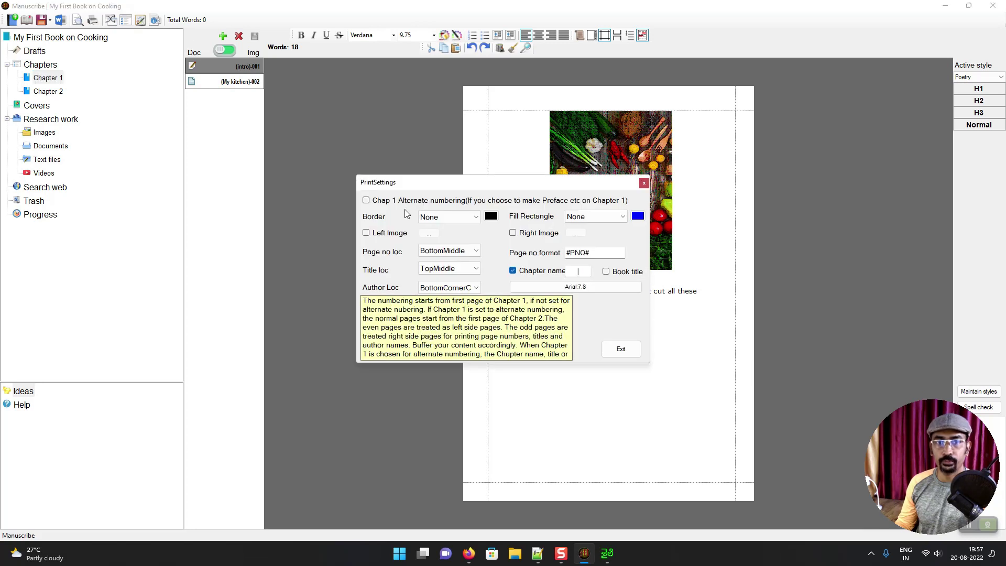
click(383, 203)
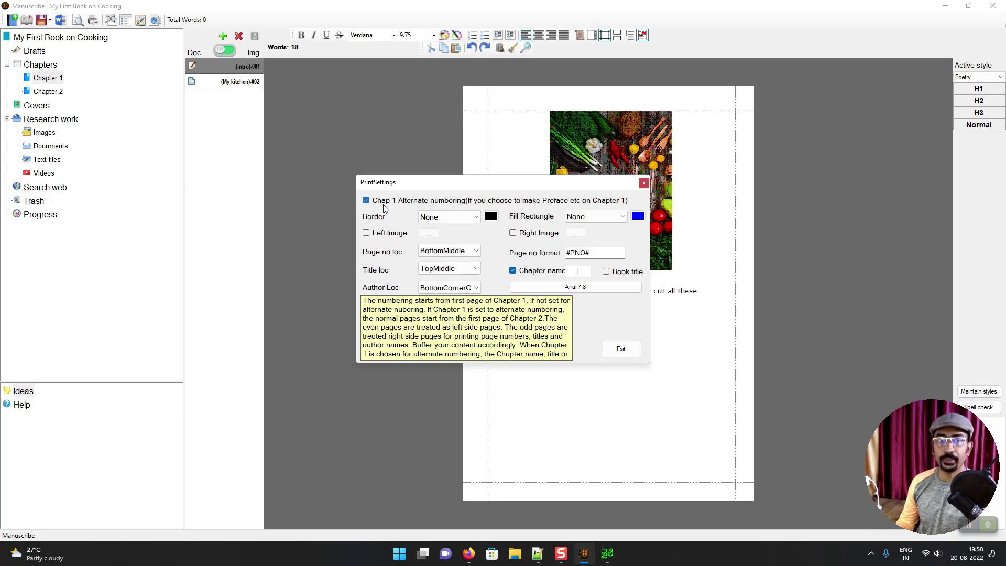
click(622, 348)
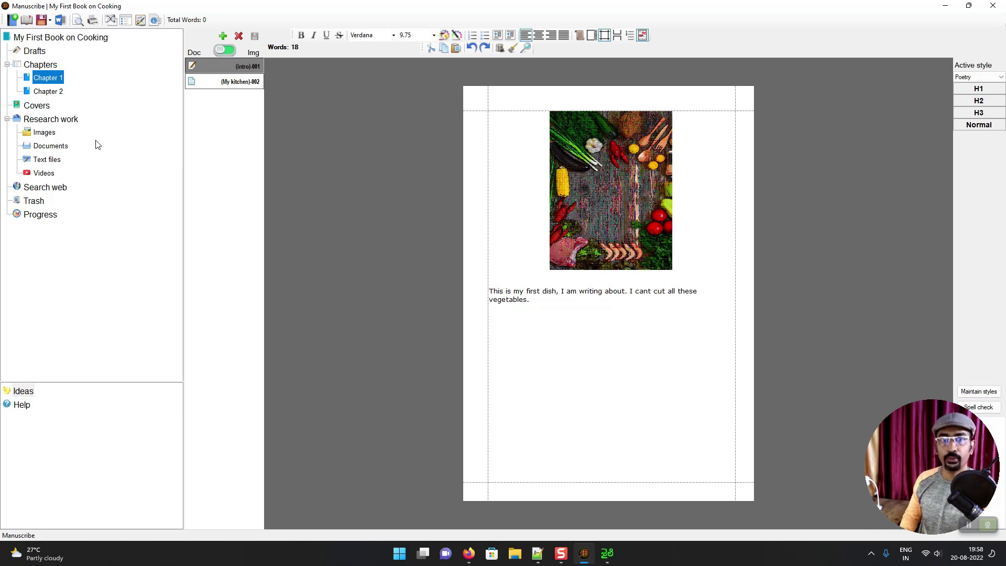
Export the book as a rich text file named "MyCoooking" in the My Story folder on the desktop
click(64, 22)
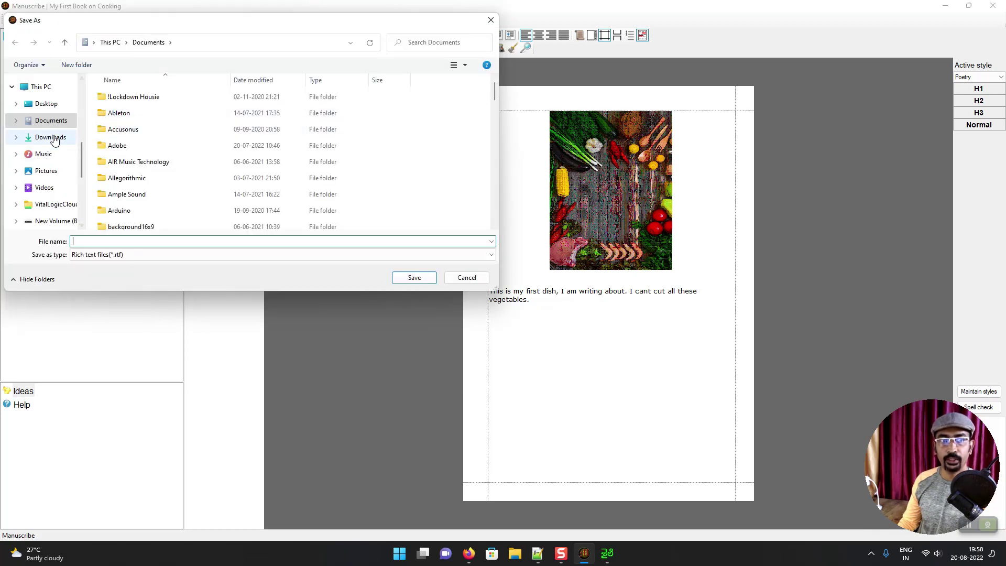
click(57, 105)
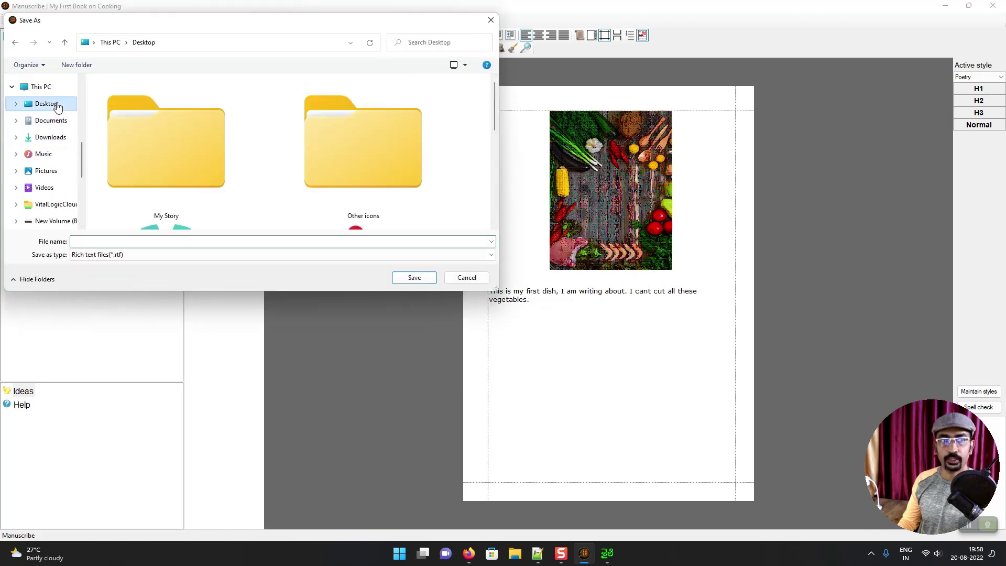
double_click(184, 173)
click(194, 240)
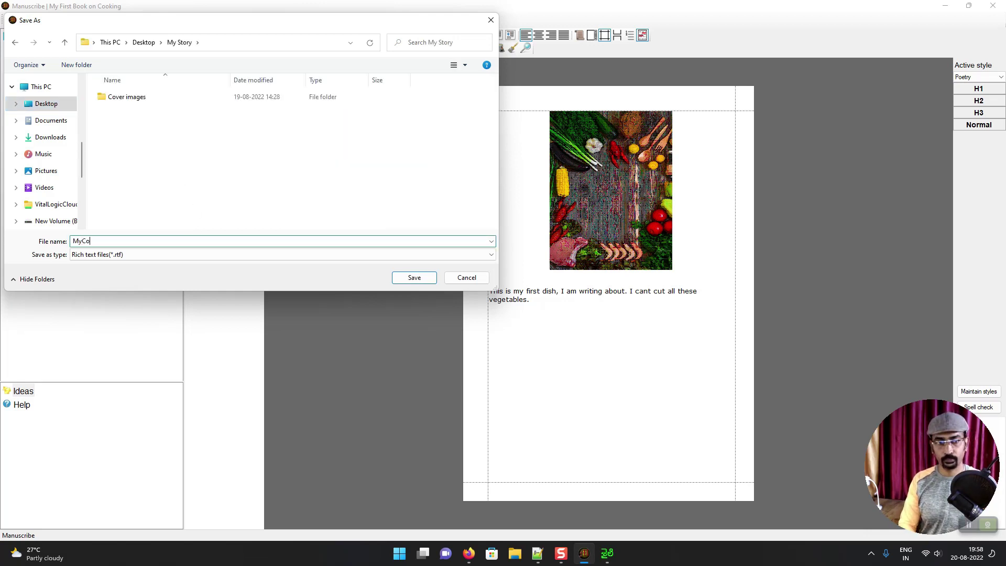
key(Return)
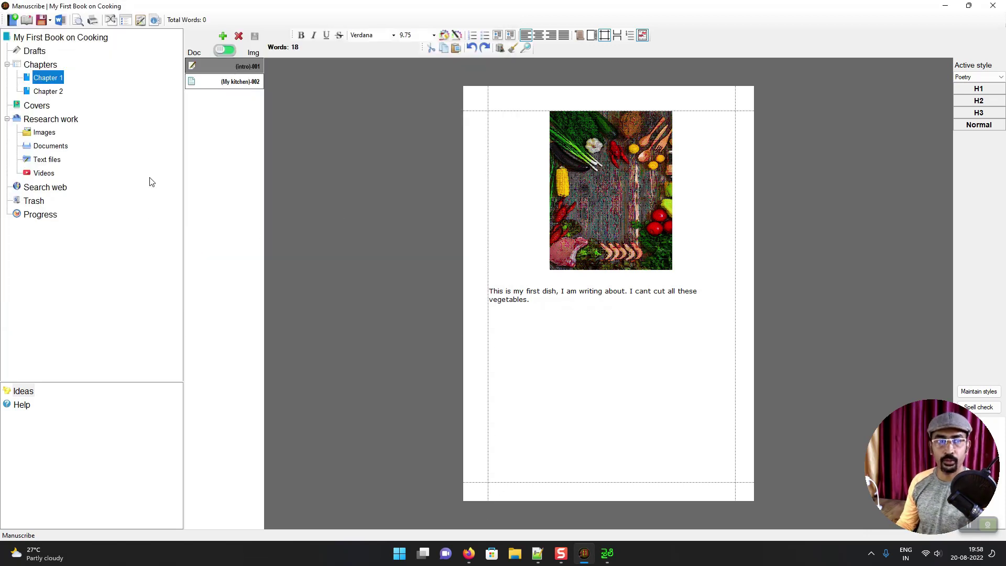
Look over the cover image types and their desired size for the book's covers, then close the cover images dialog
click(44, 107)
right_click(44, 108)
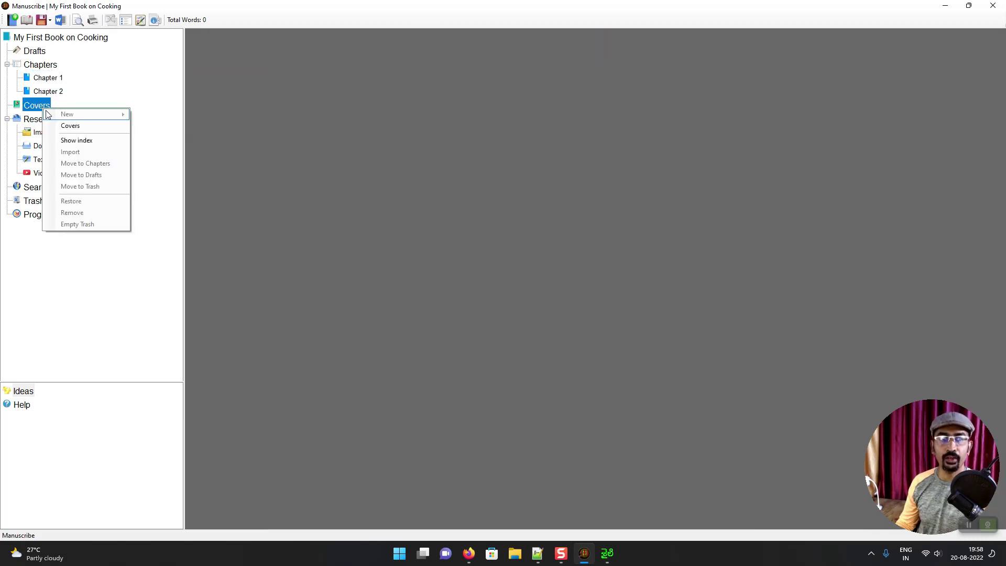
click(74, 126)
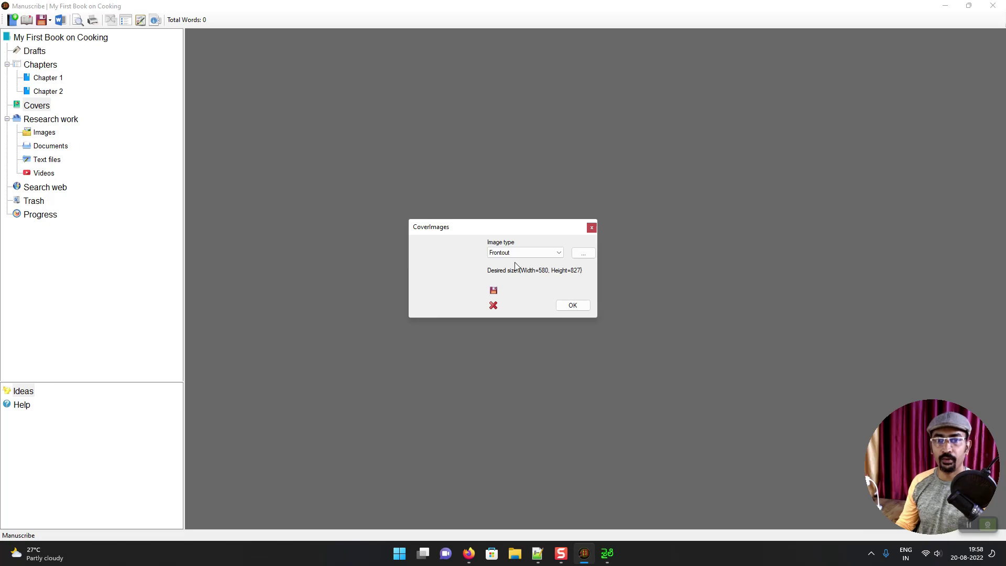
click(530, 252)
click(530, 252)
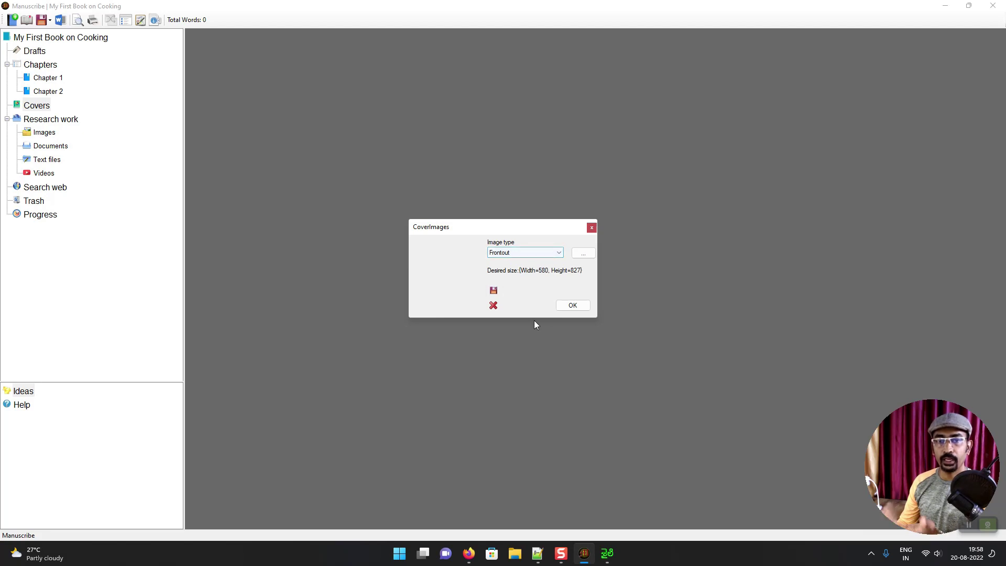
click(591, 228)
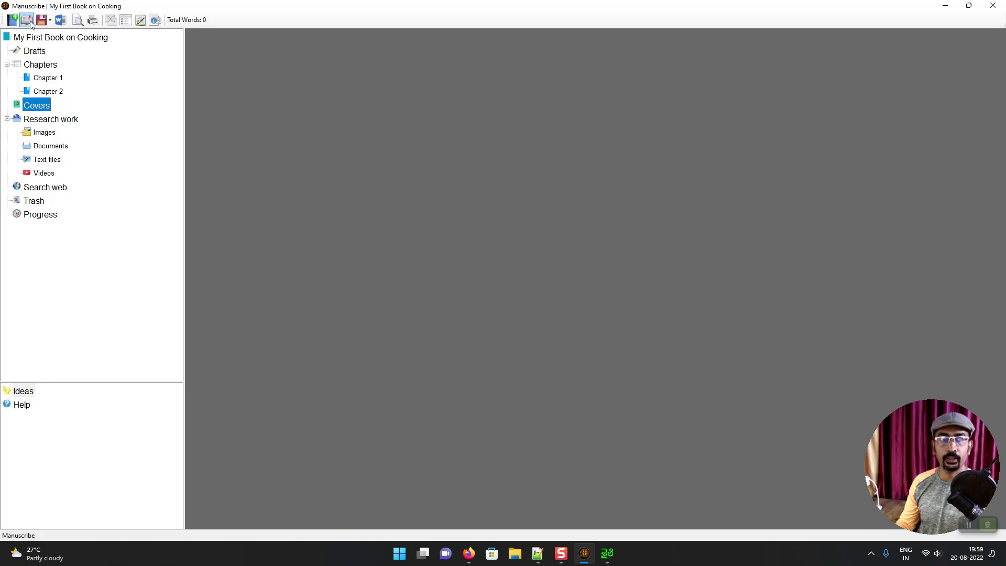
Switch to File Explorer and open MyCoooking.rtf from the desktop's My Story folder in Word
click(518, 553)
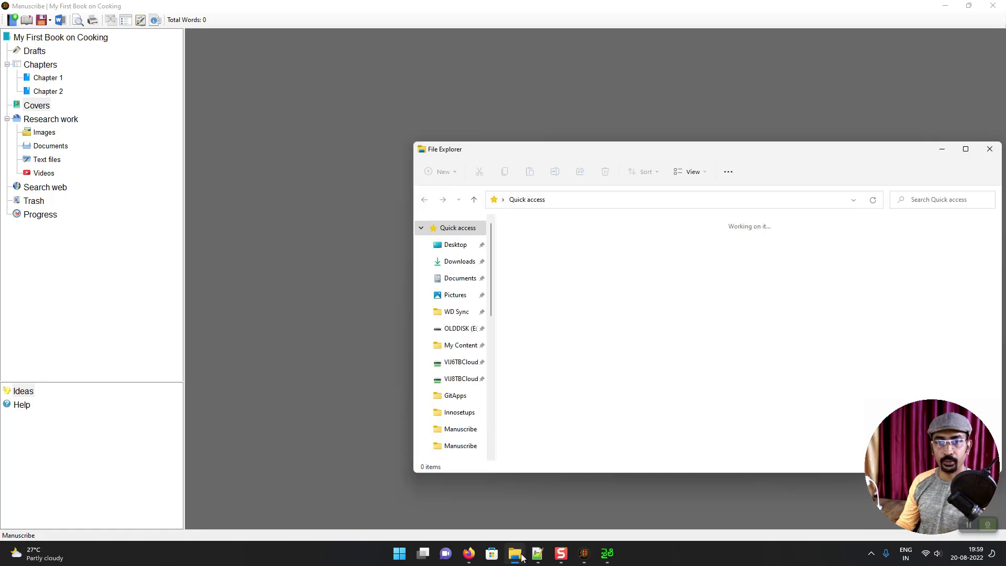
click(459, 246)
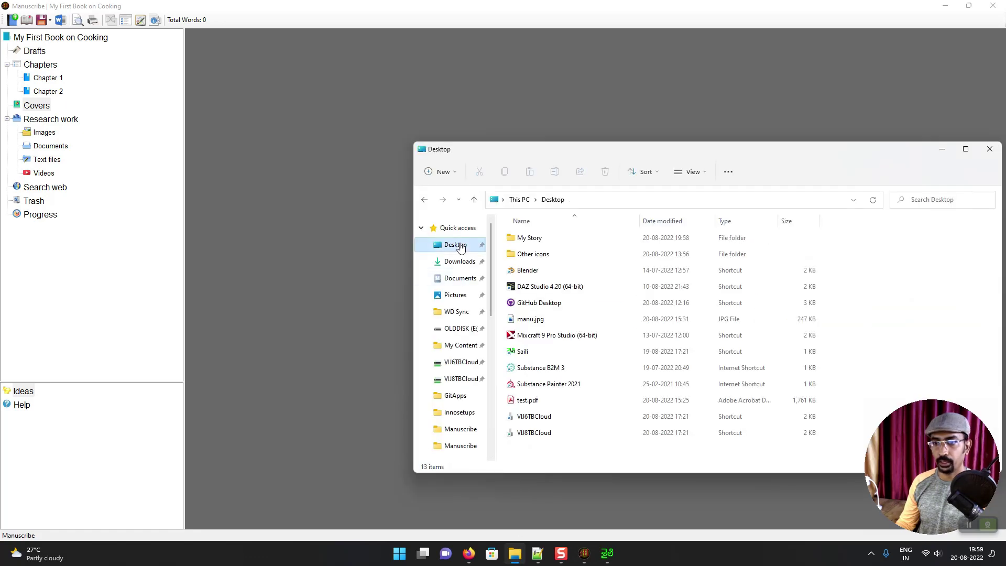
double_click(528, 238)
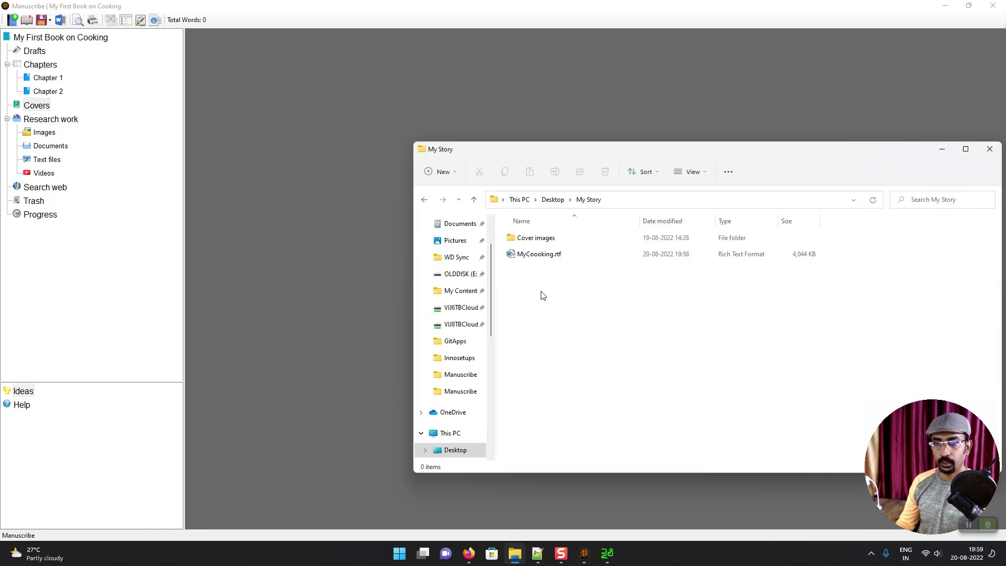
double_click(542, 254)
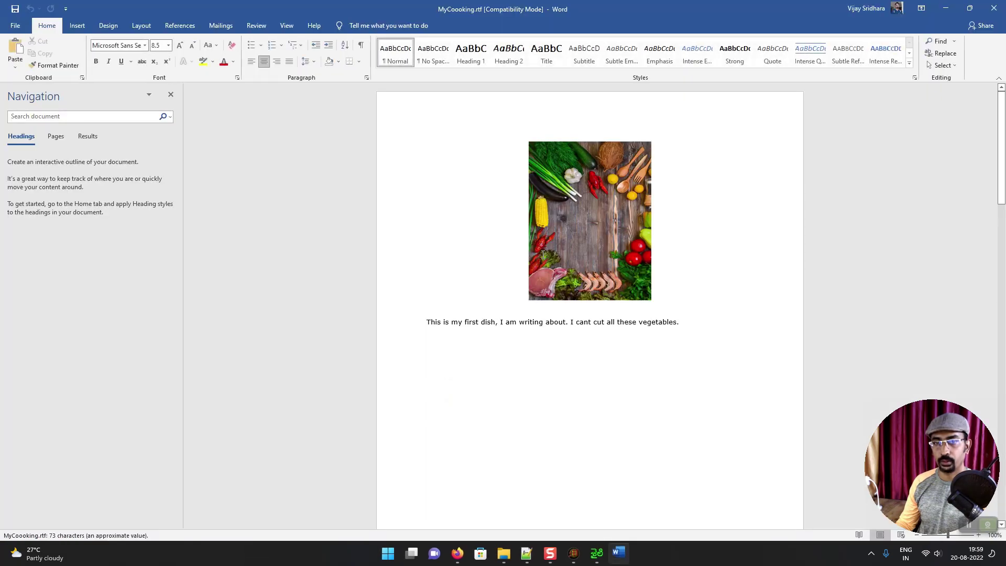
Look through the pages of the exported document, then close Word and the File Explorer window
scroll(598, 332, down, 5)
scroll(597, 333, down, 15)
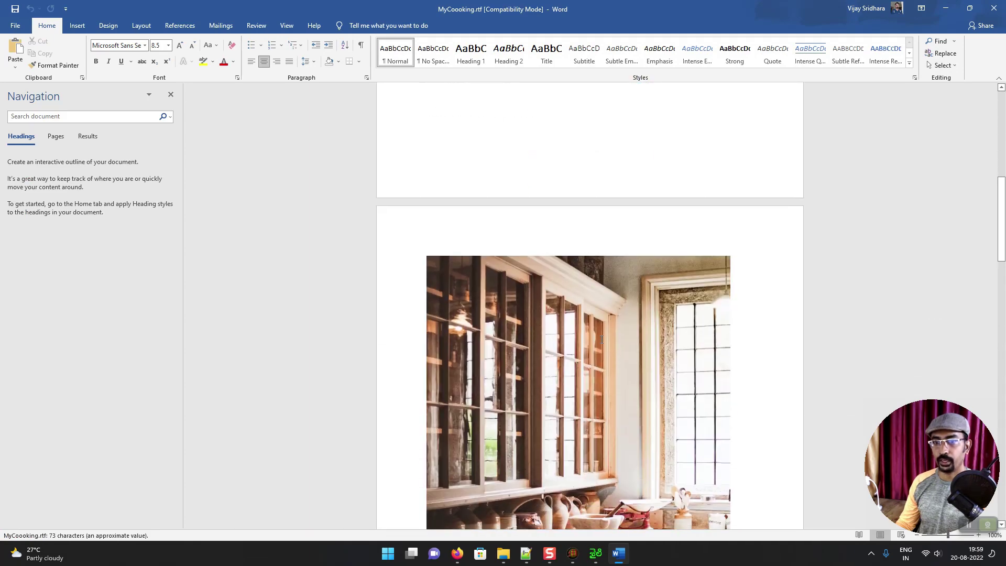
scroll(608, 343, up, 10)
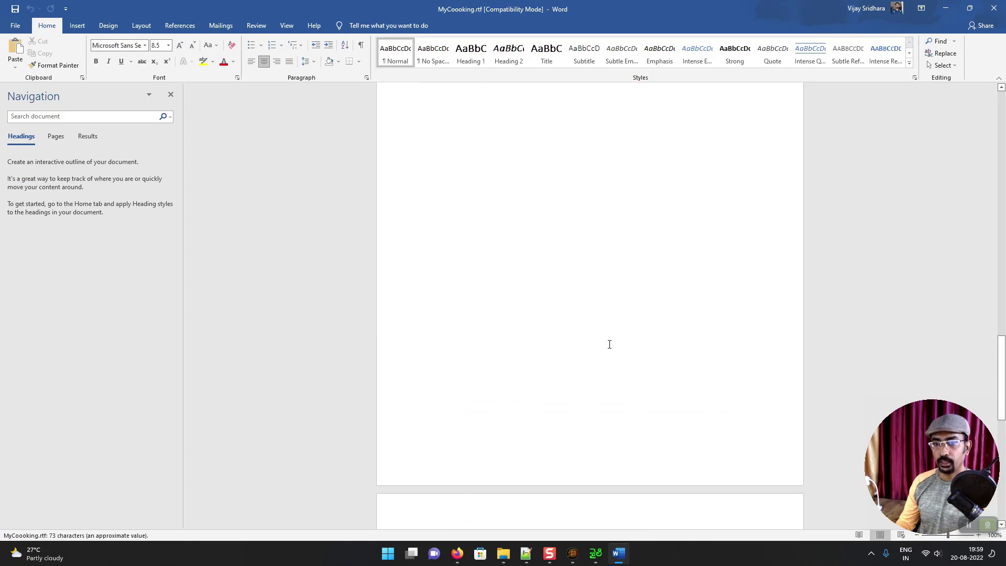
scroll(654, 339, up, 10)
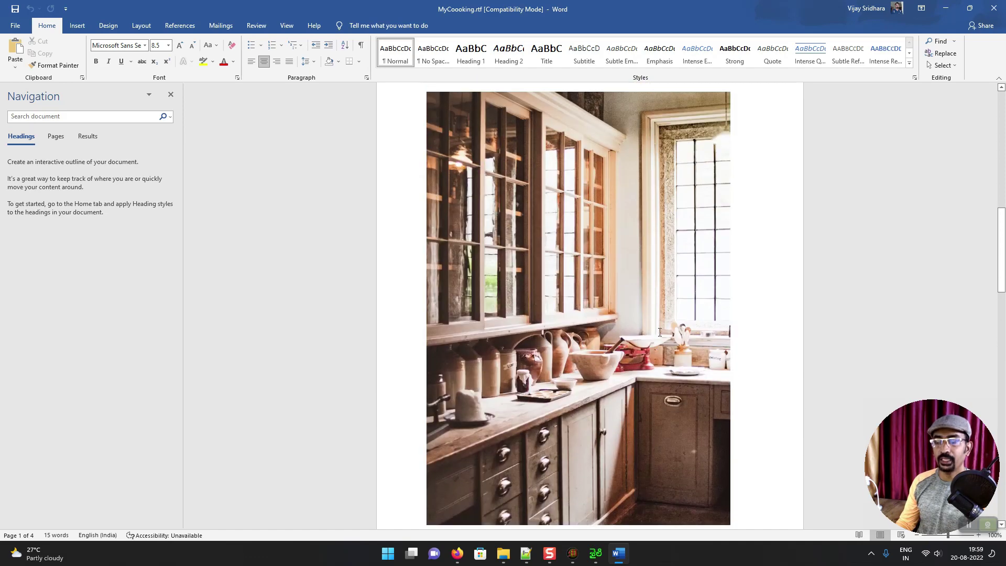
click(993, 8)
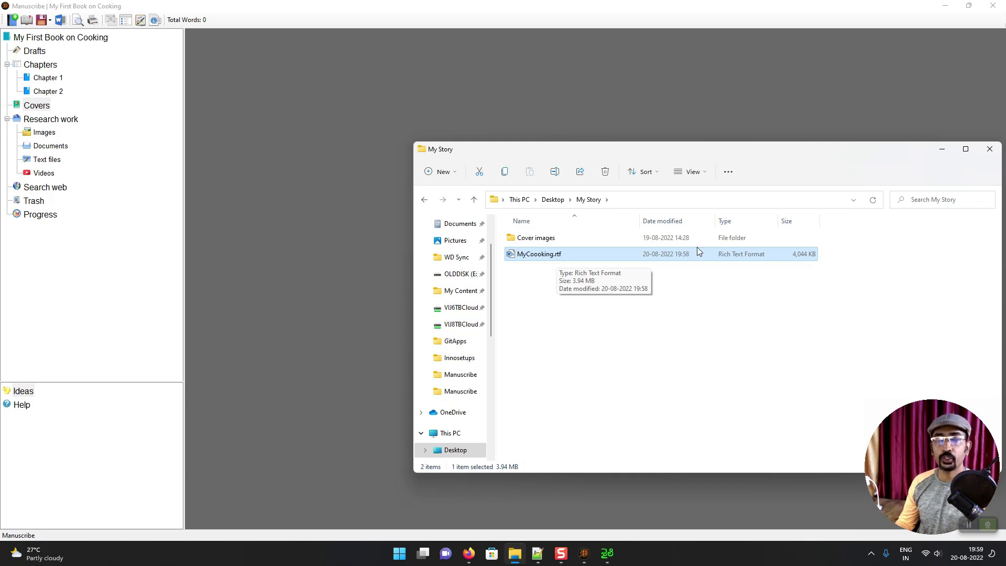
drag(680, 148, 591, 128)
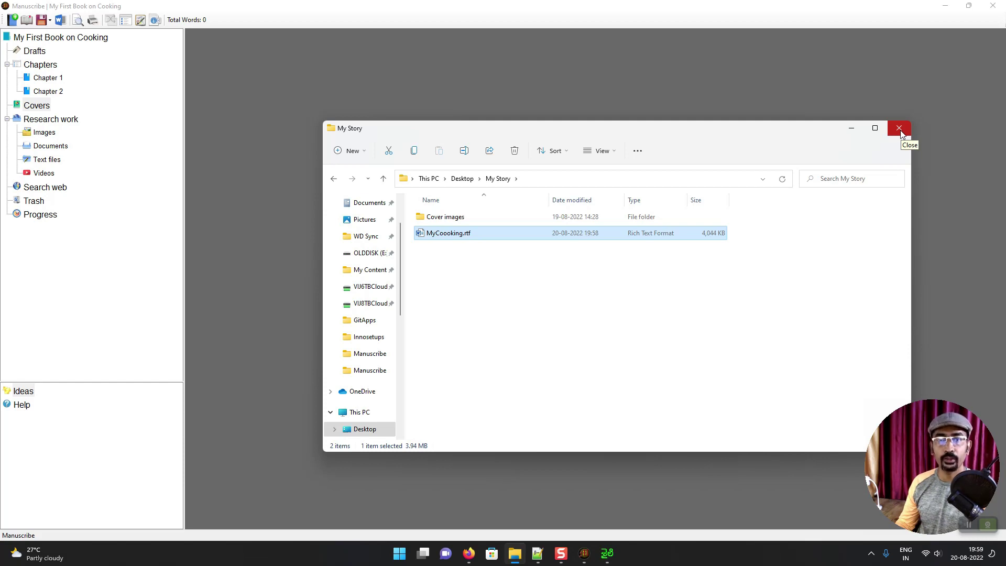
click(899, 128)
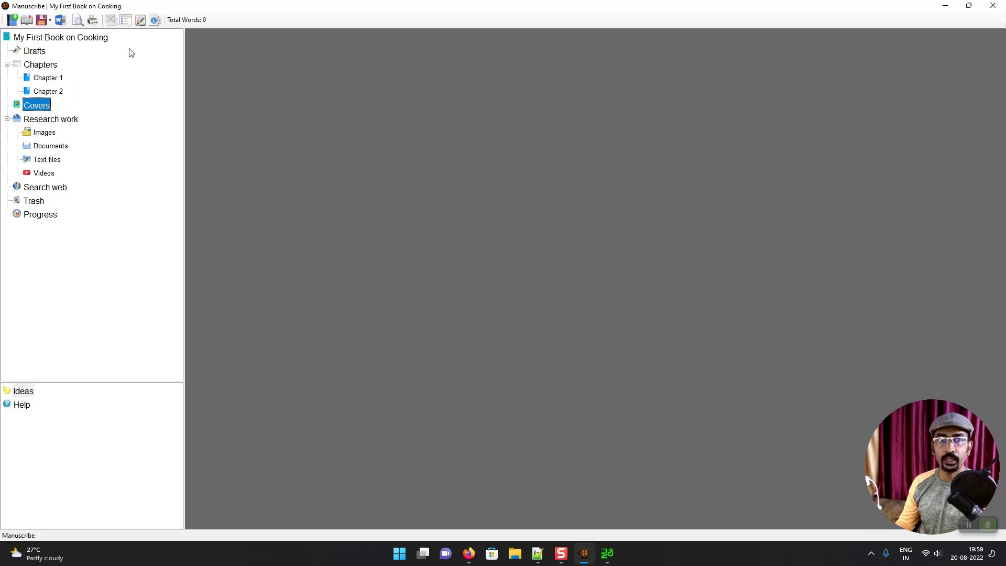
Check the book's information, then view the word count log under Progress
click(154, 26)
click(637, 360)
click(49, 217)
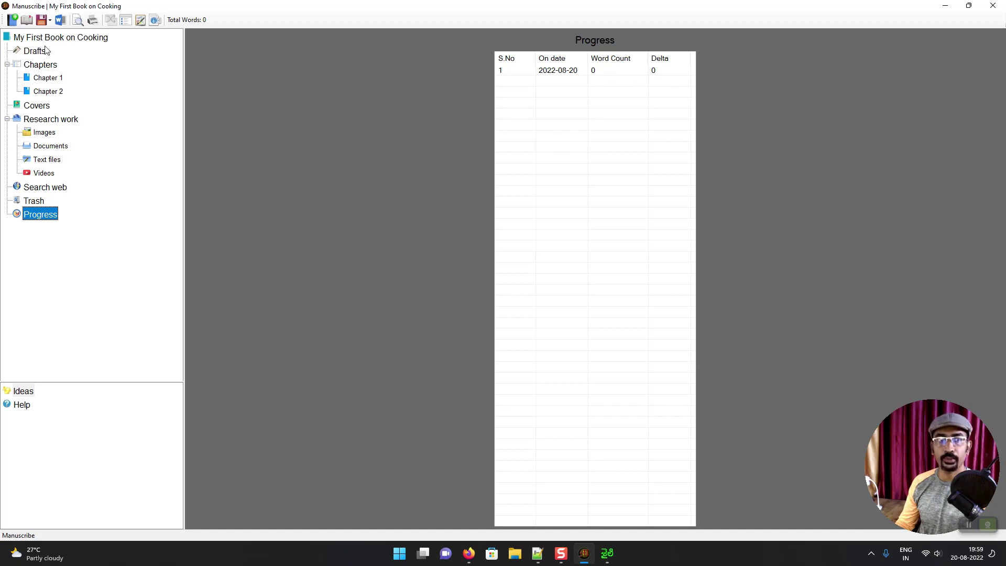
View Chapter 1 and Chapter 2 again, recheck the Progress log, then show the Research work folders
click(46, 78)
click(47, 91)
click(47, 78)
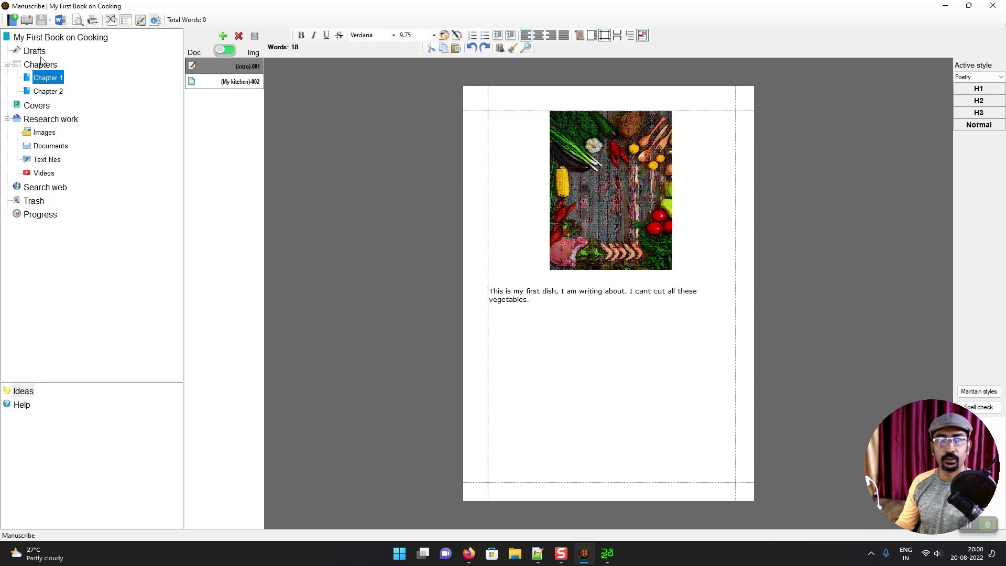
click(47, 90)
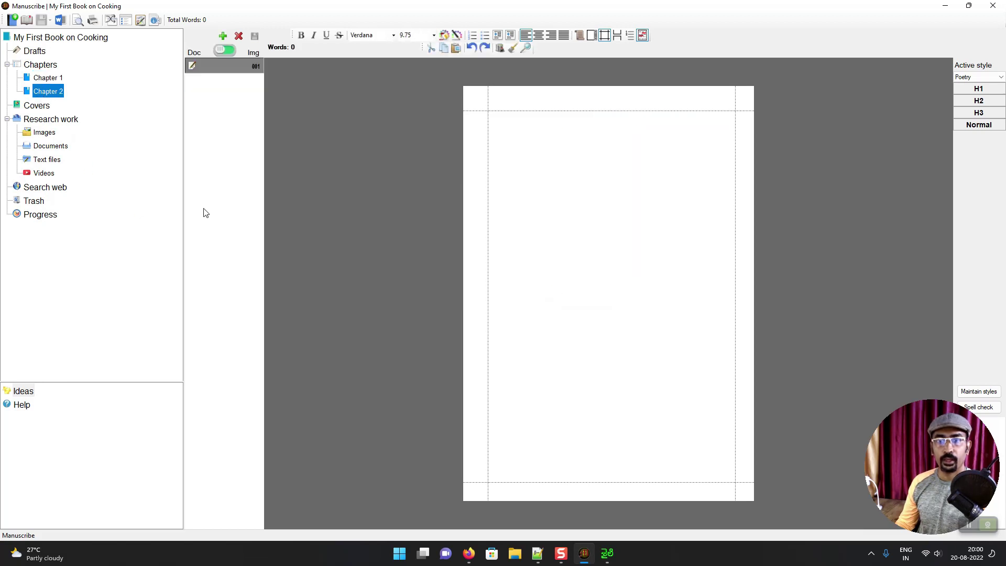
click(39, 214)
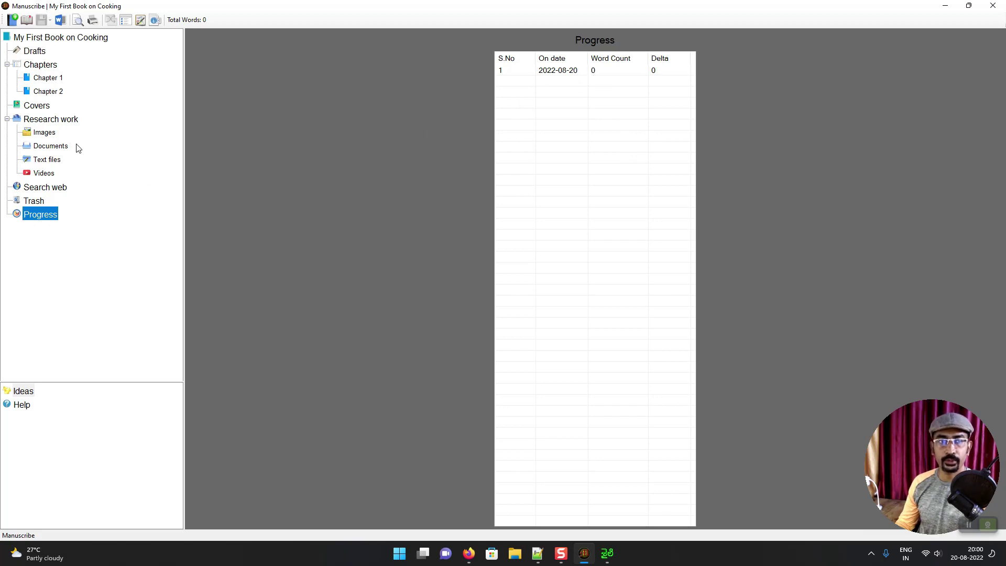
click(57, 123)
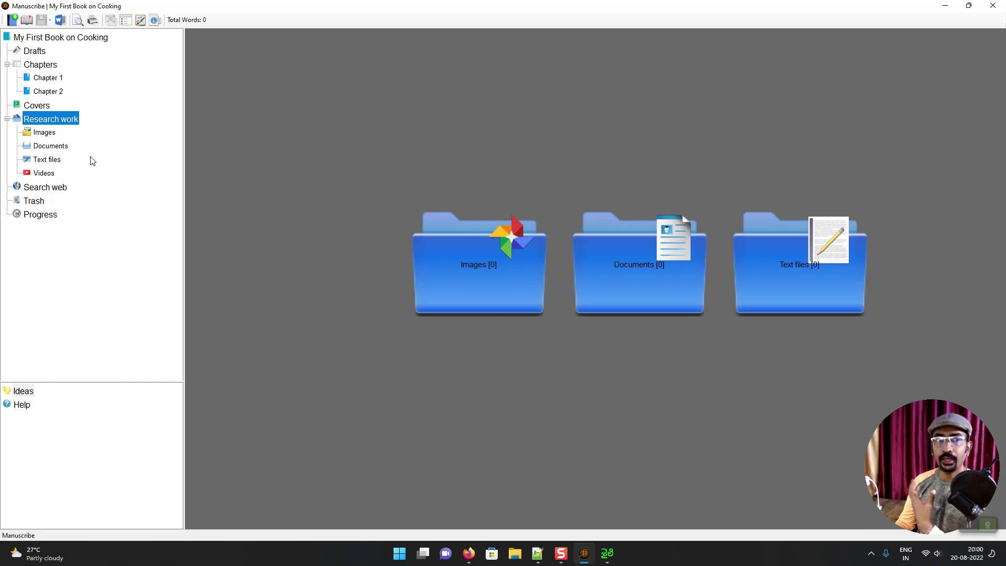
View the Images, Documents and Youtube research sections, and try adding a video with the placeholder Summary:YoutubeURL entry
click(44, 132)
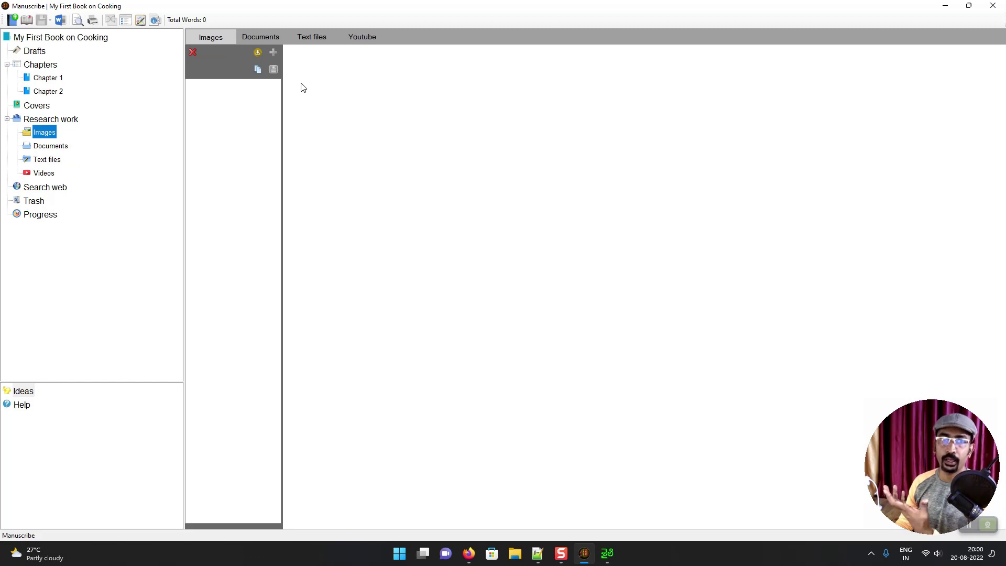
click(260, 40)
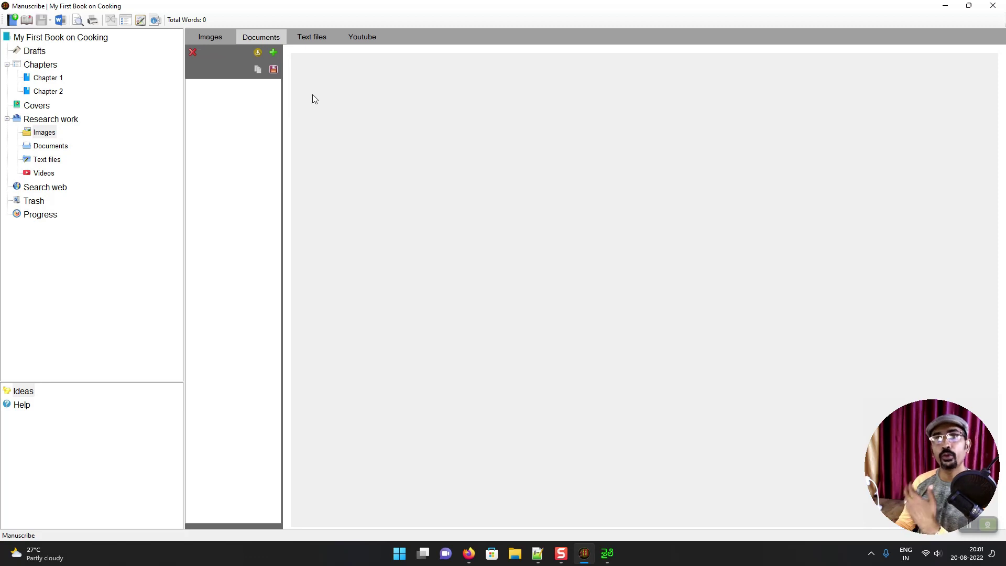
click(362, 38)
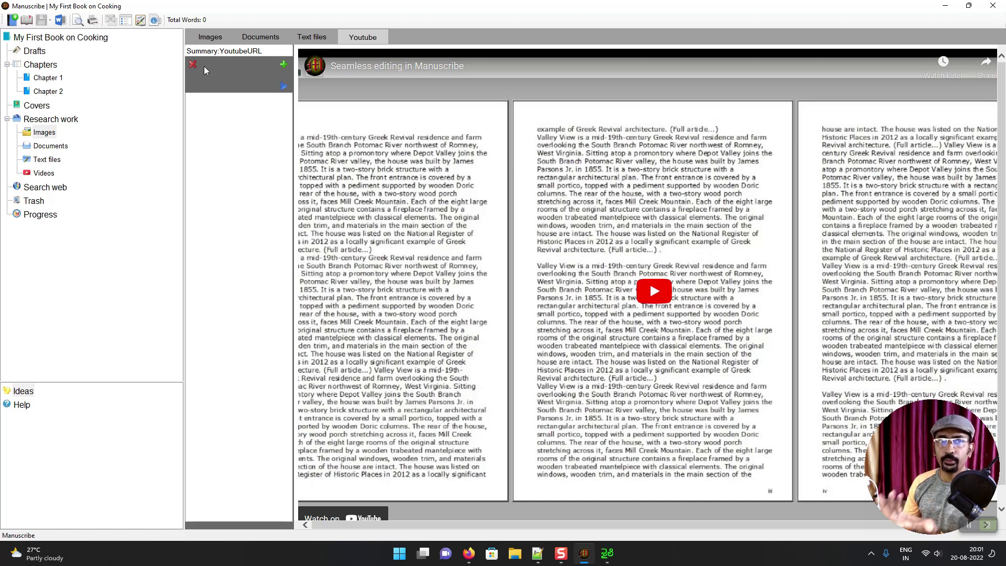
click(283, 64)
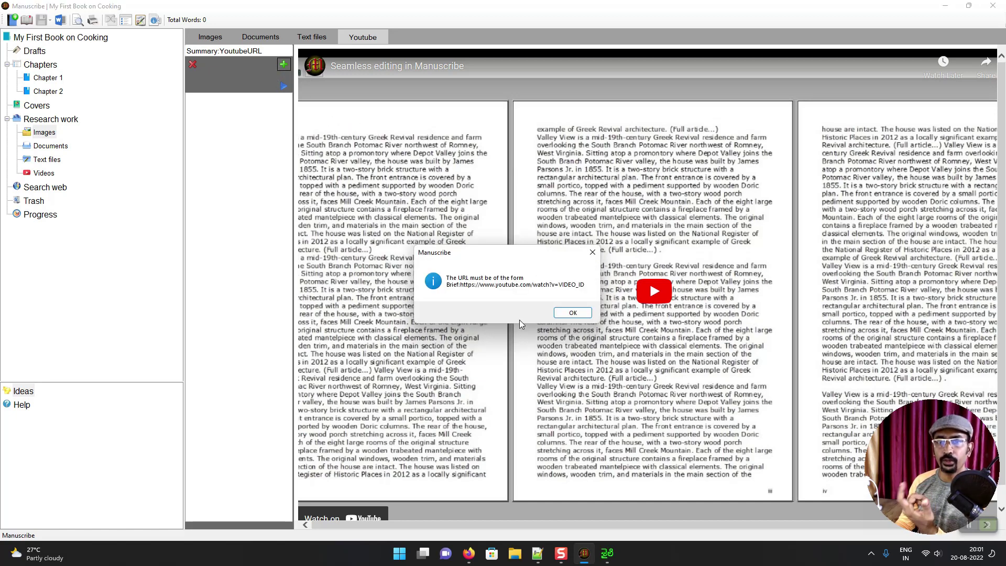
click(572, 312)
Highlight the Summary part and the YoutubeURL part of the video entry to examine the expected format
click(228, 50)
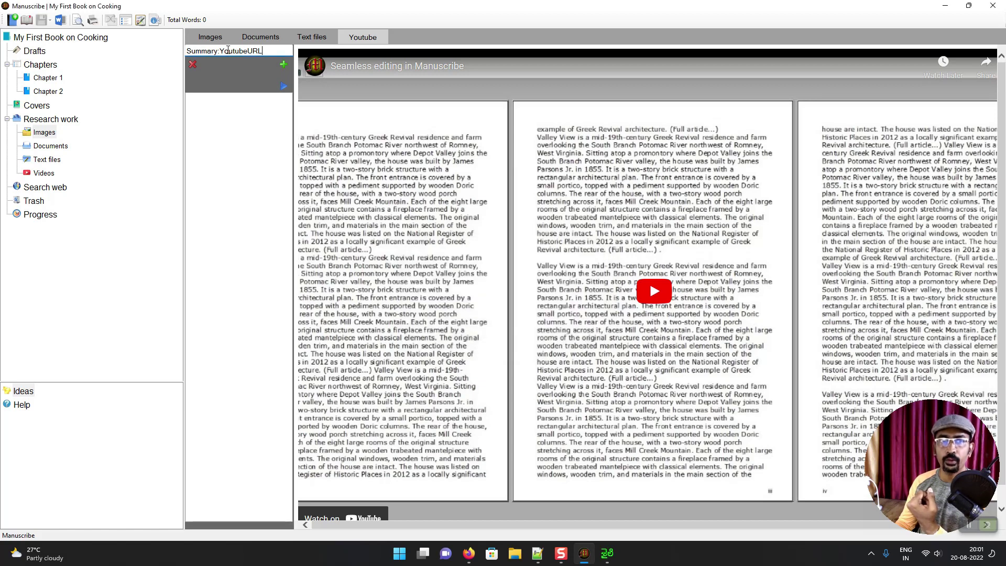
drag(219, 50, 182, 48)
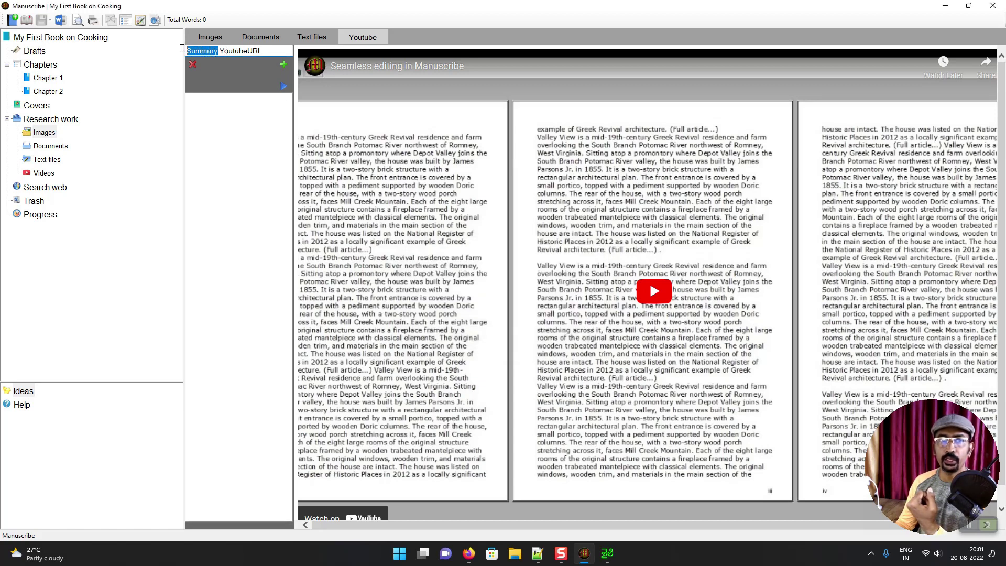
key(End)
key(shift+Left)
key(shift+Left)
key(shift+Left)
key(shift+Left)
key(shift+Left)
key(shift+Left)
key(shift+Left)
key(shift+Left)
key(shift+Left)
key(shift+Left)
key(shift+Right)
key(shift+Right)
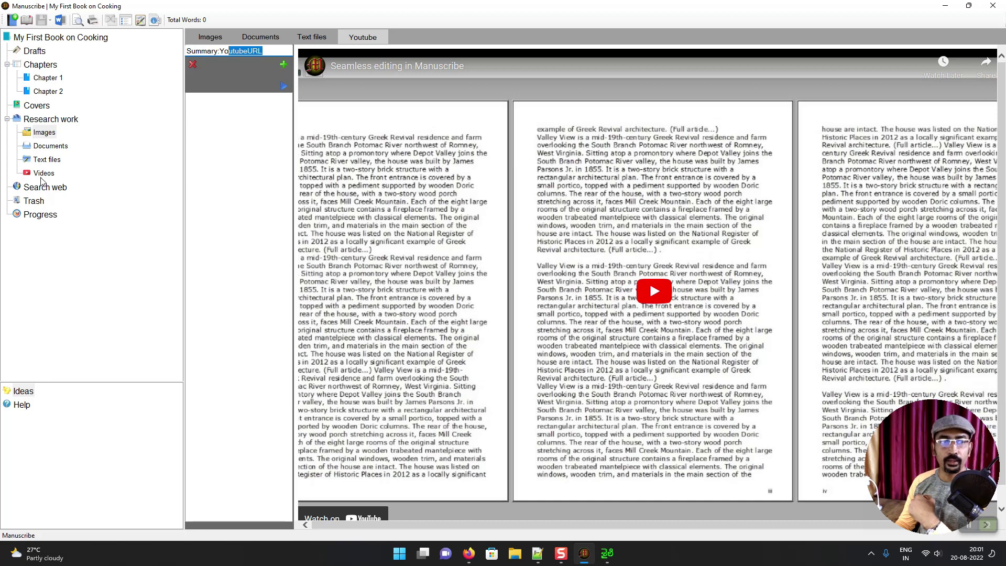
View the Text files research section, and load the Google home page in Search web
click(46, 160)
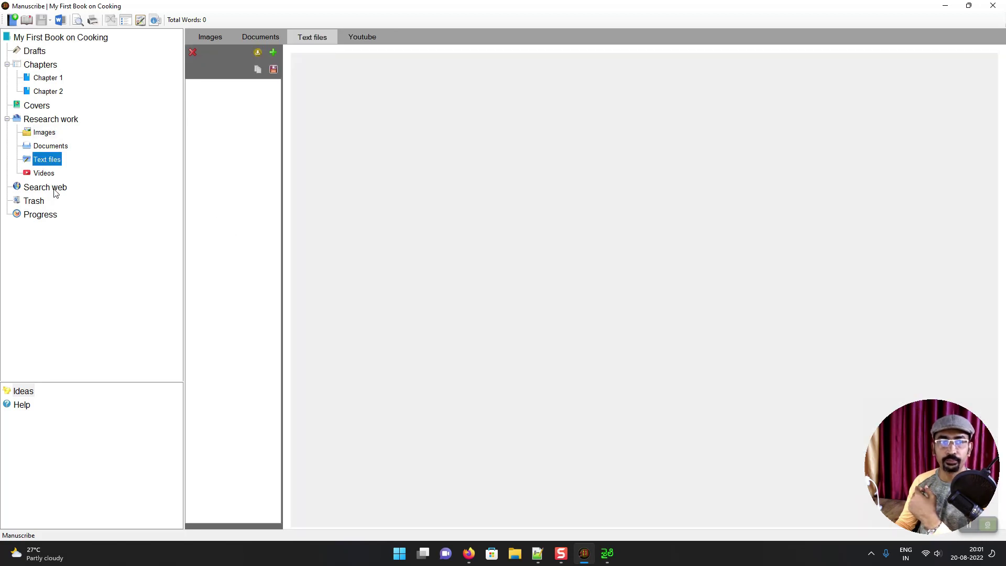
click(54, 192)
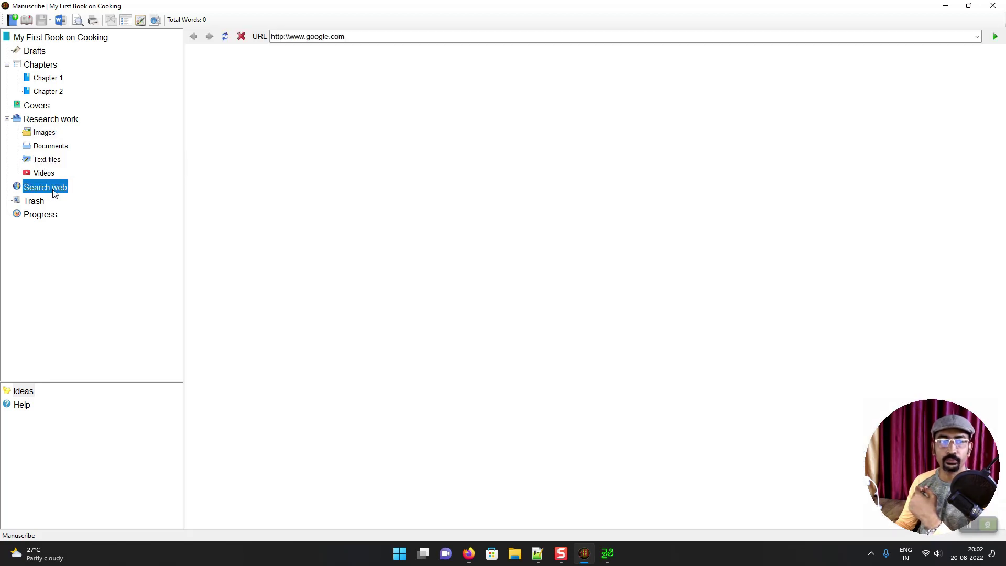
click(373, 40)
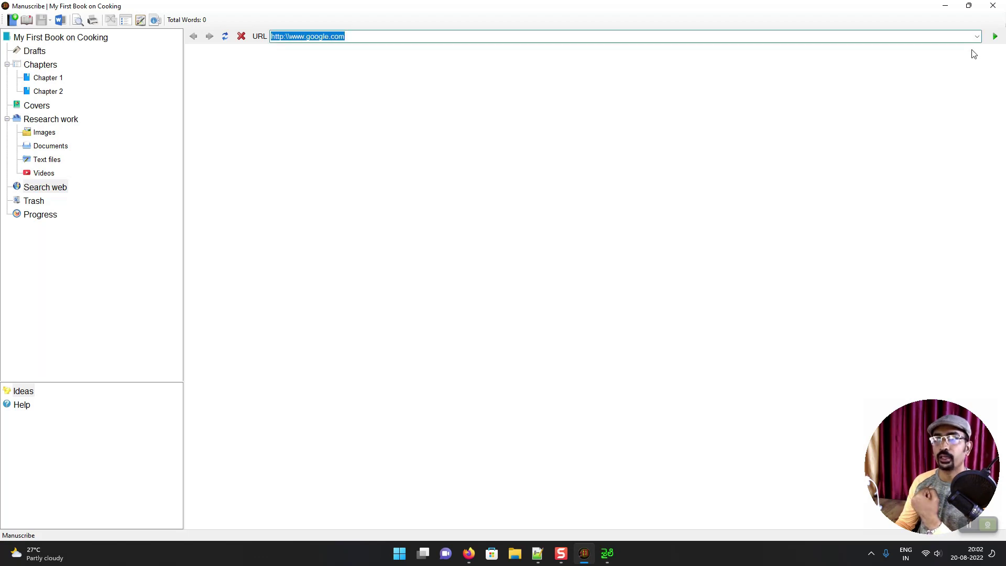
click(995, 36)
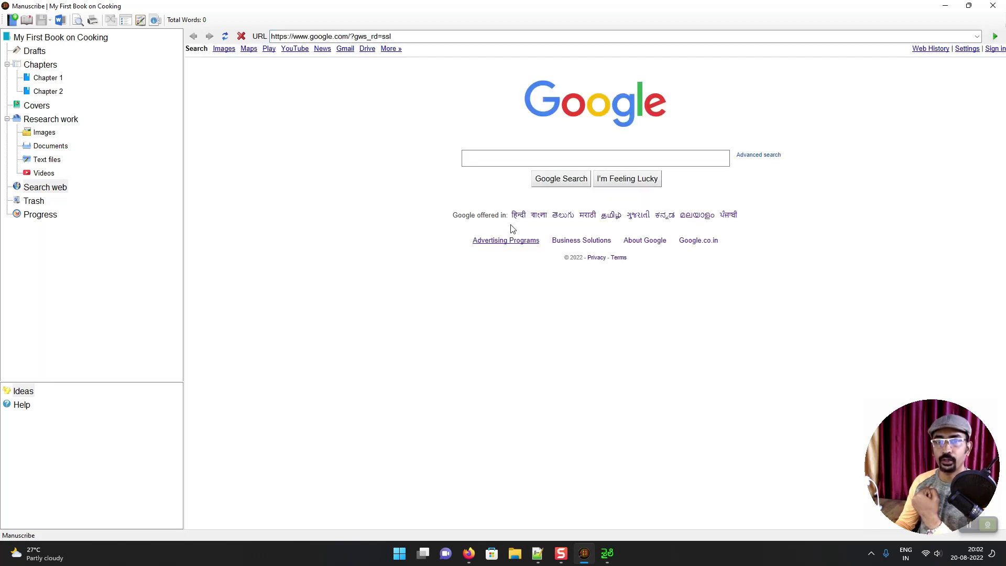
click(533, 158)
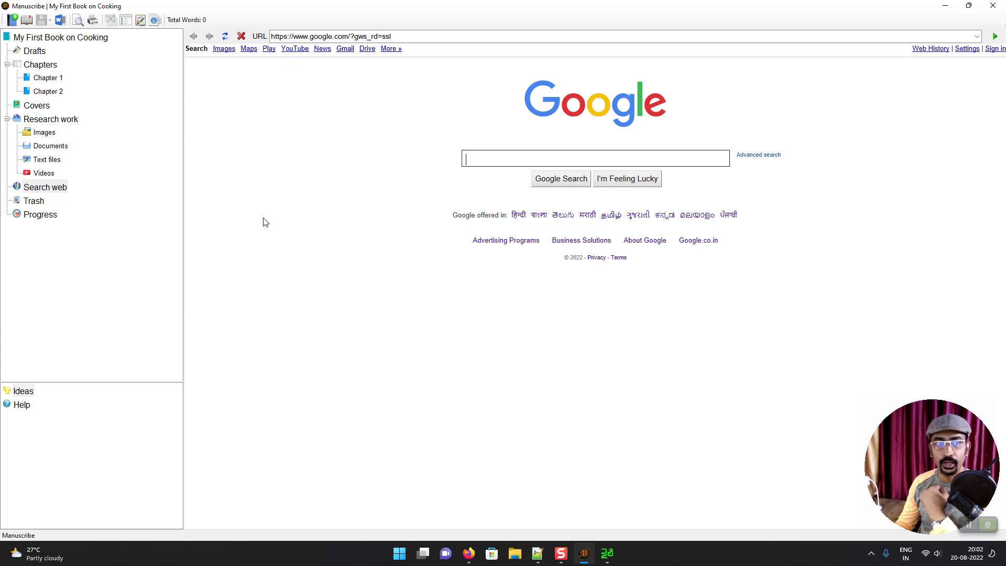
Move Chapter 2 to the Trash and restore it to Chapters
click(59, 93)
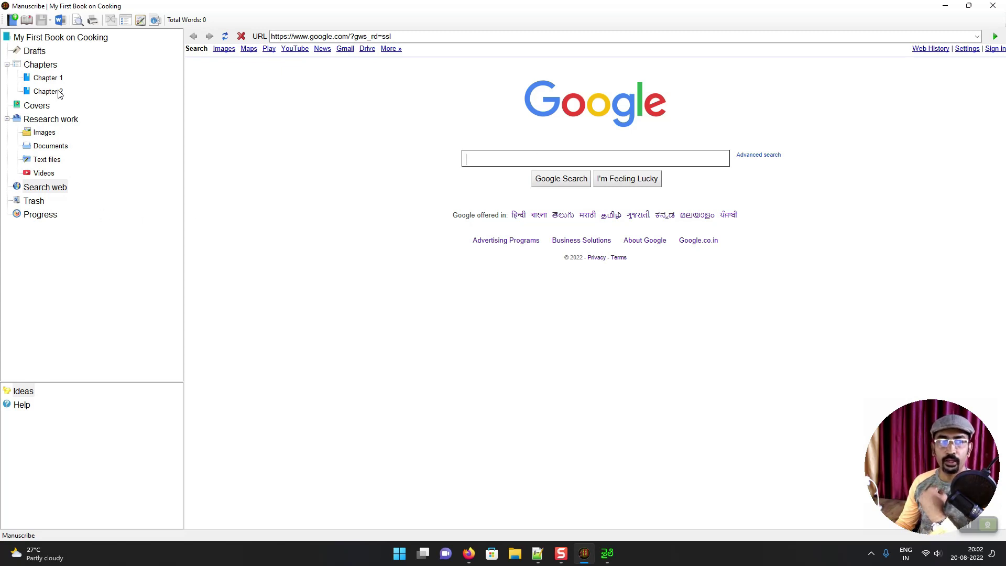
right_click(59, 92)
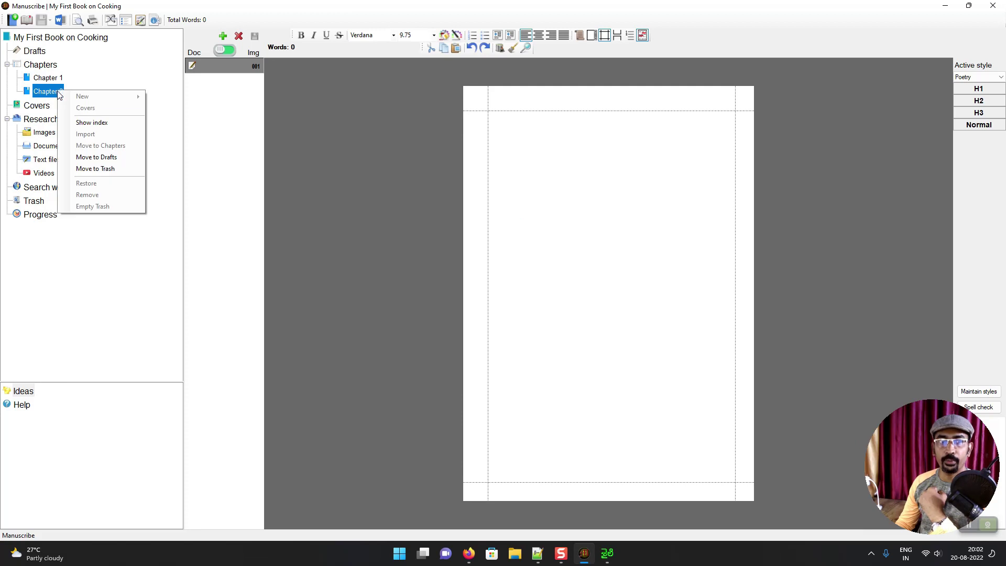
click(84, 167)
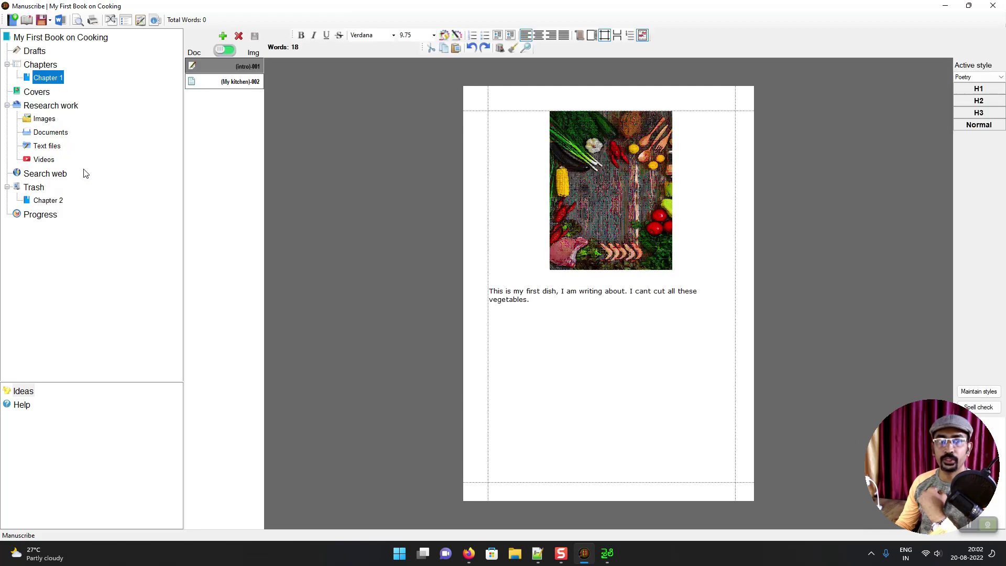
click(53, 205)
right_click(53, 206)
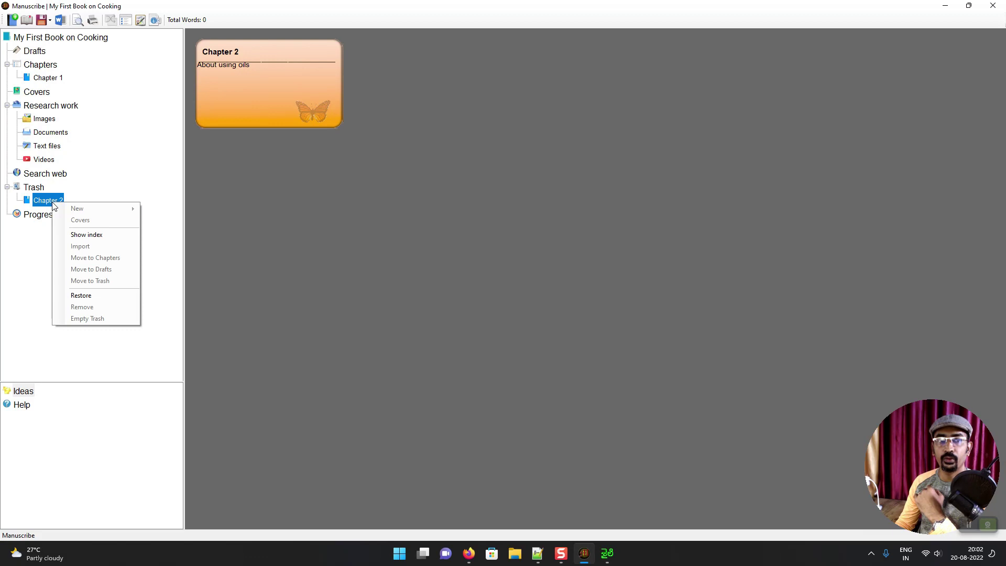
click(82, 295)
click(46, 92)
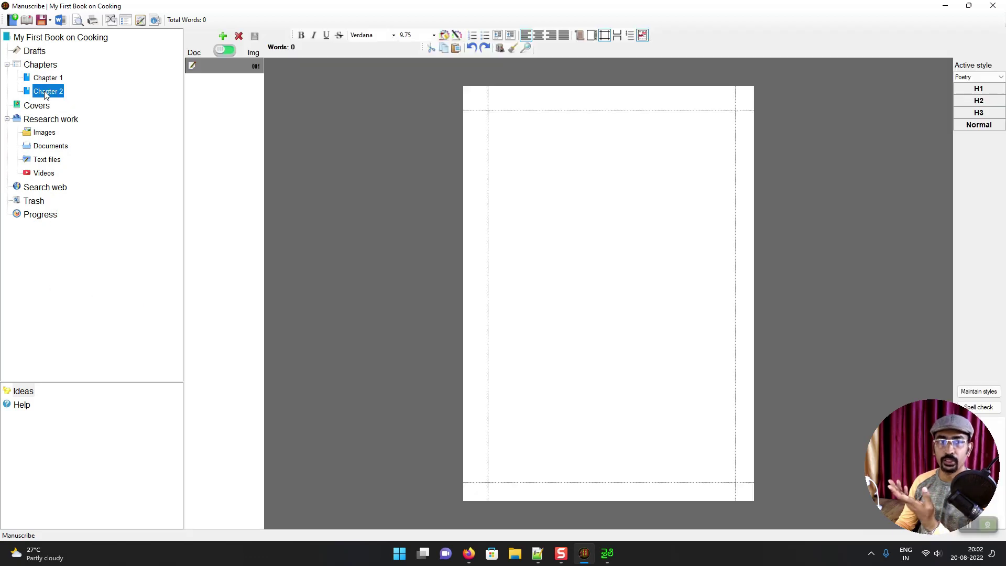
Move Chapter 1 from Chapters to Drafts
click(44, 80)
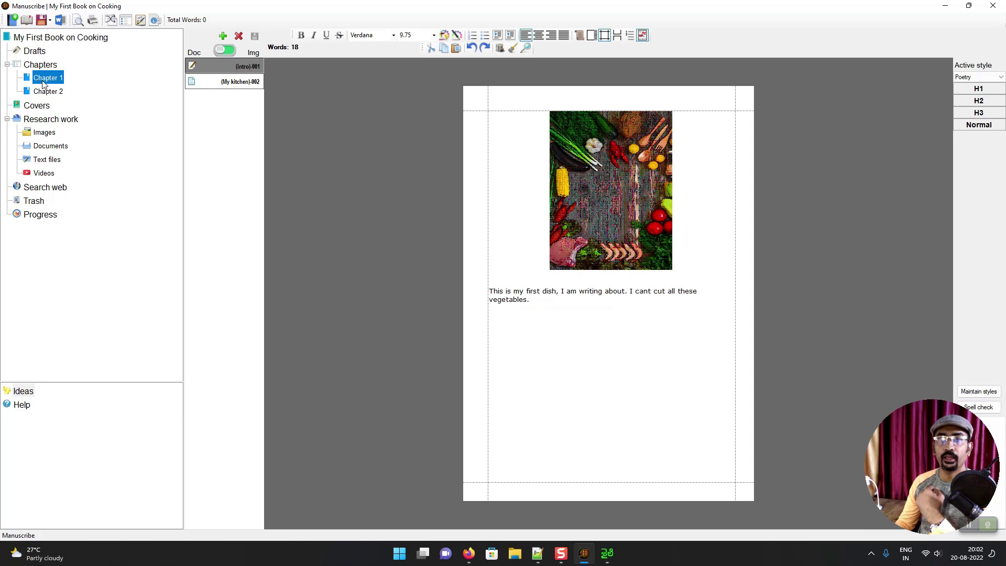
right_click(44, 82)
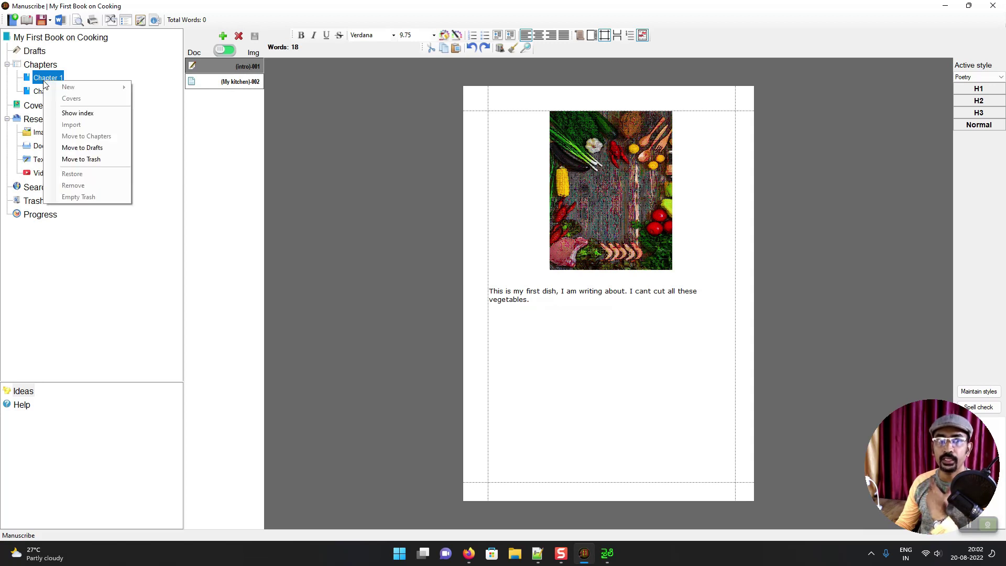
click(557, 363)
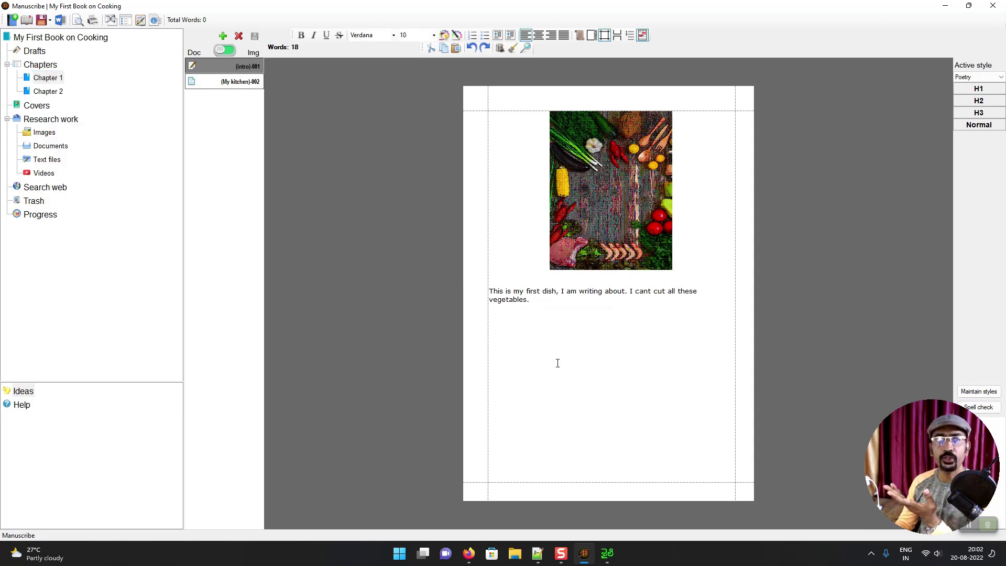
right_click(55, 81)
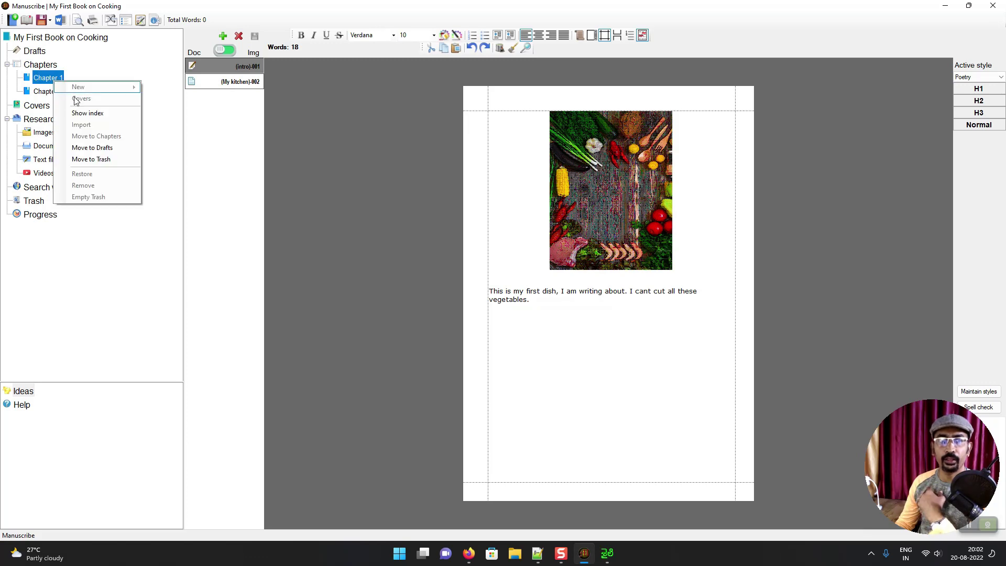
click(104, 148)
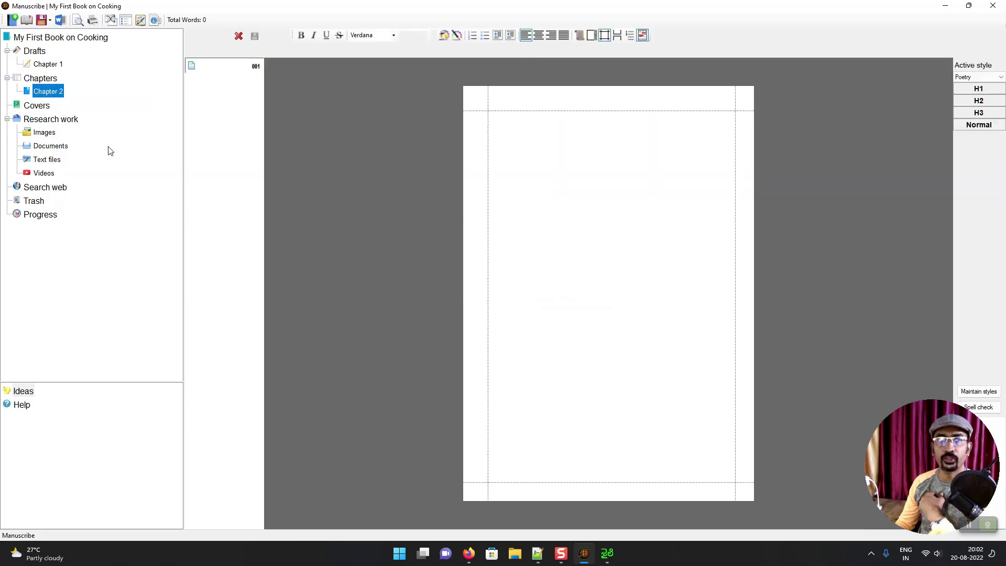
Open Chapter 1 under Drafts and highlight the paragraph below the vegetable picture
click(52, 64)
click(619, 341)
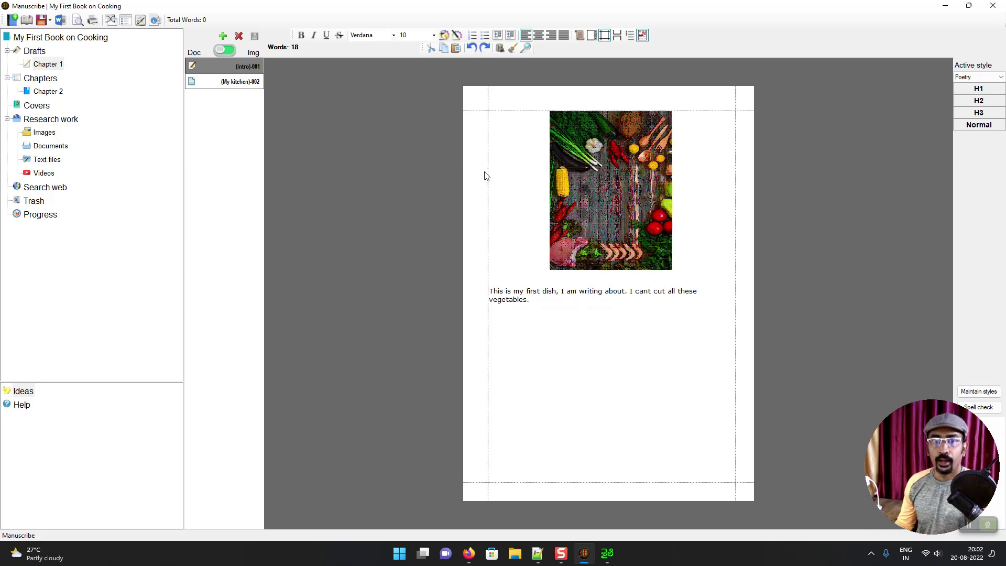
double_click(507, 299)
drag(526, 299, 489, 246)
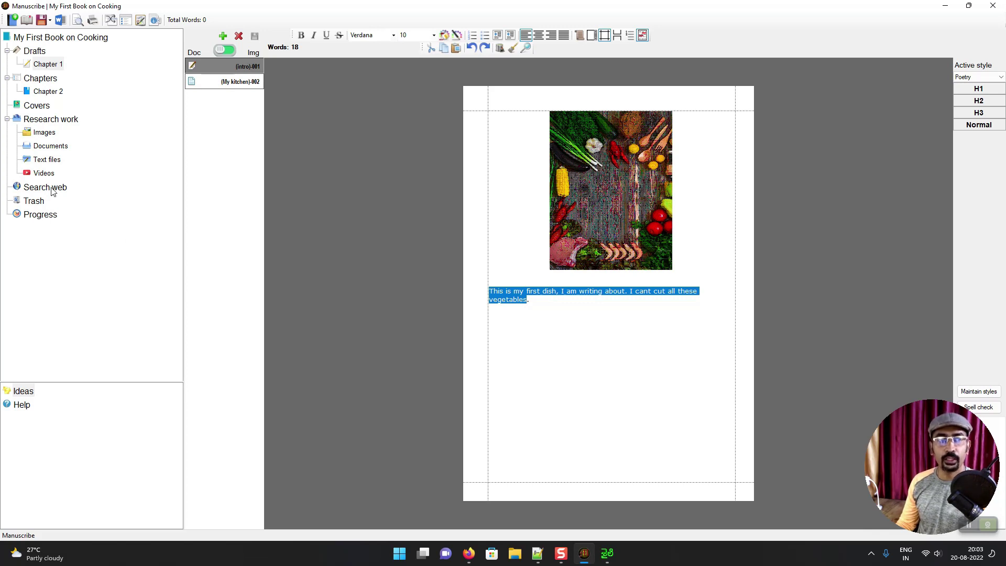
Leave the cooking book without saving and open the existing book stored as I:\Sparkling Smile of Lovely Angel.mnsb
click(26, 22)
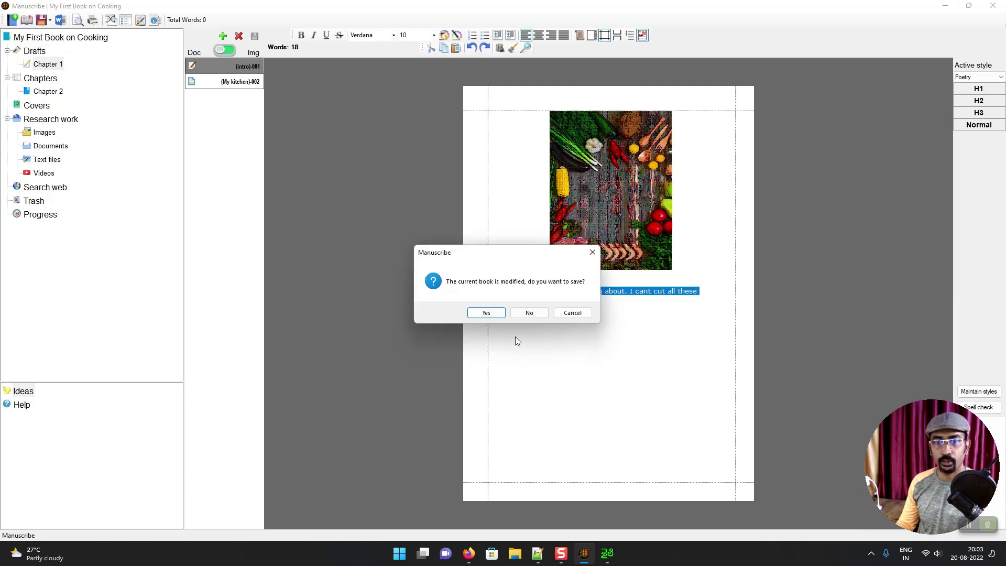
click(533, 316)
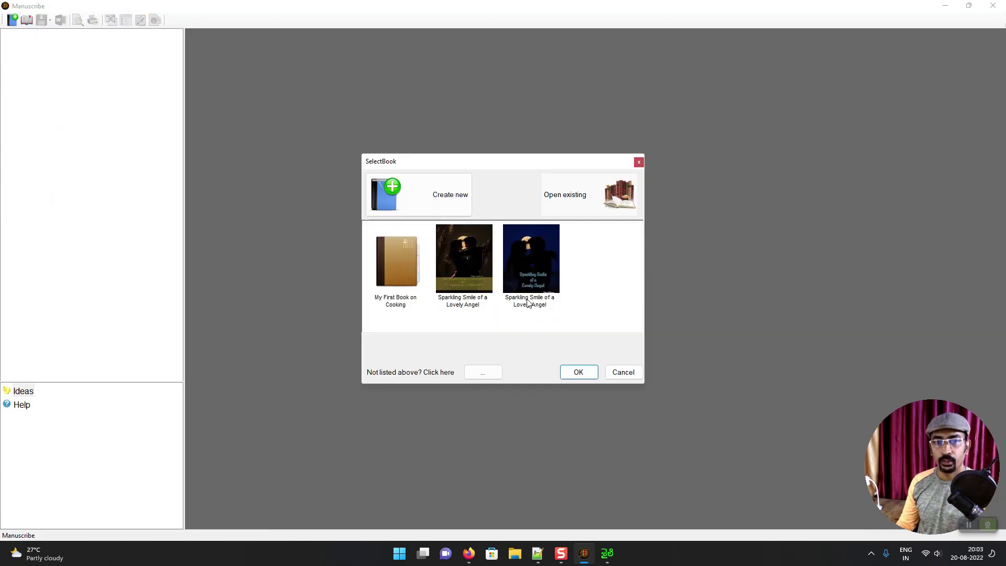
click(493, 313)
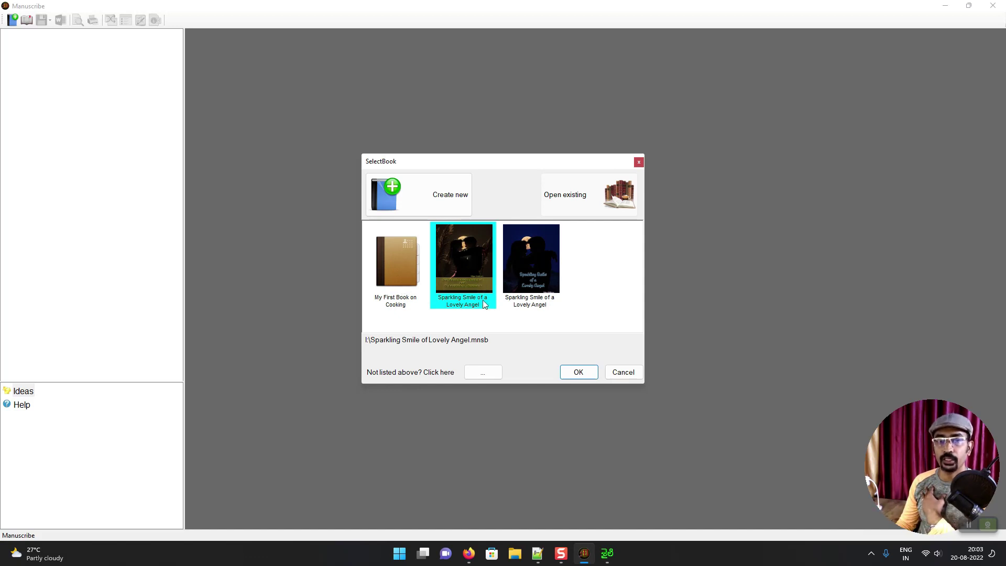
click(579, 372)
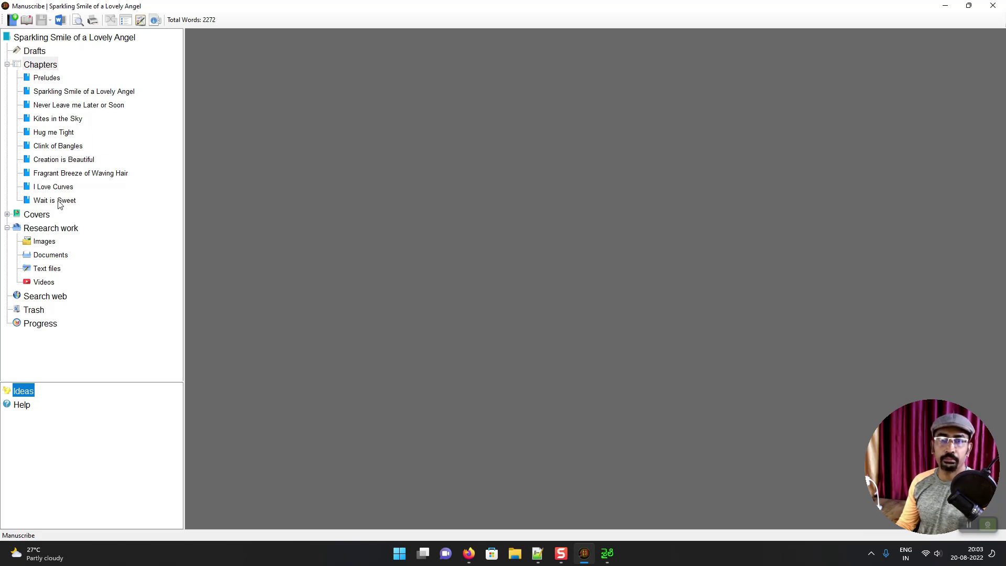
View the book's front and back covers, and check the image types offered for cover images
click(8, 215)
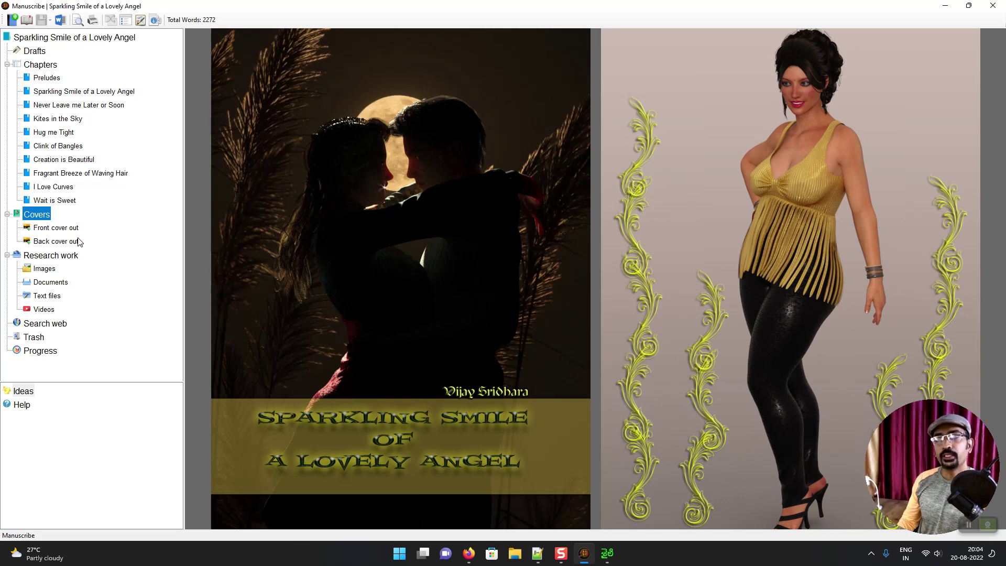
right_click(37, 213)
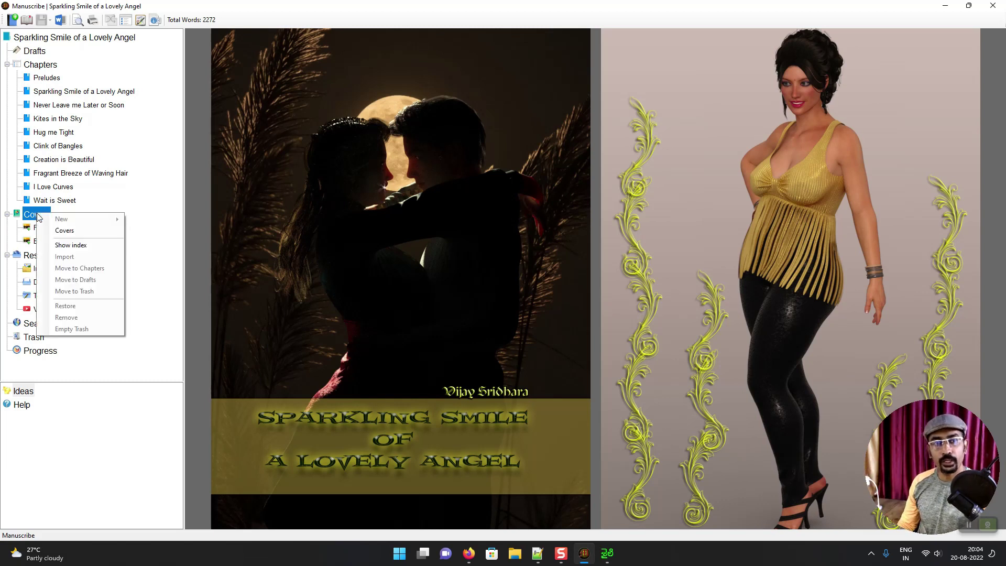
click(53, 229)
click(516, 253)
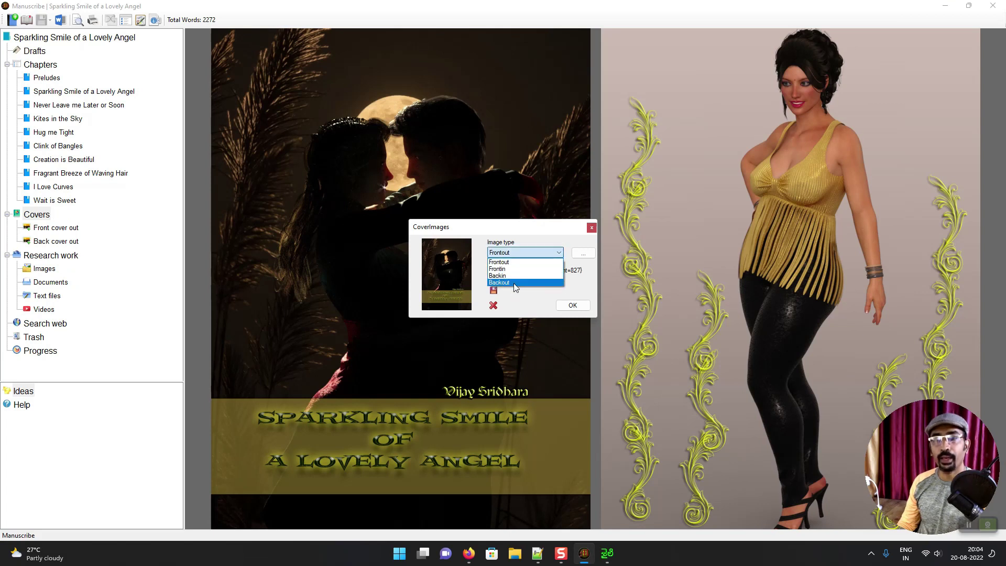
click(595, 232)
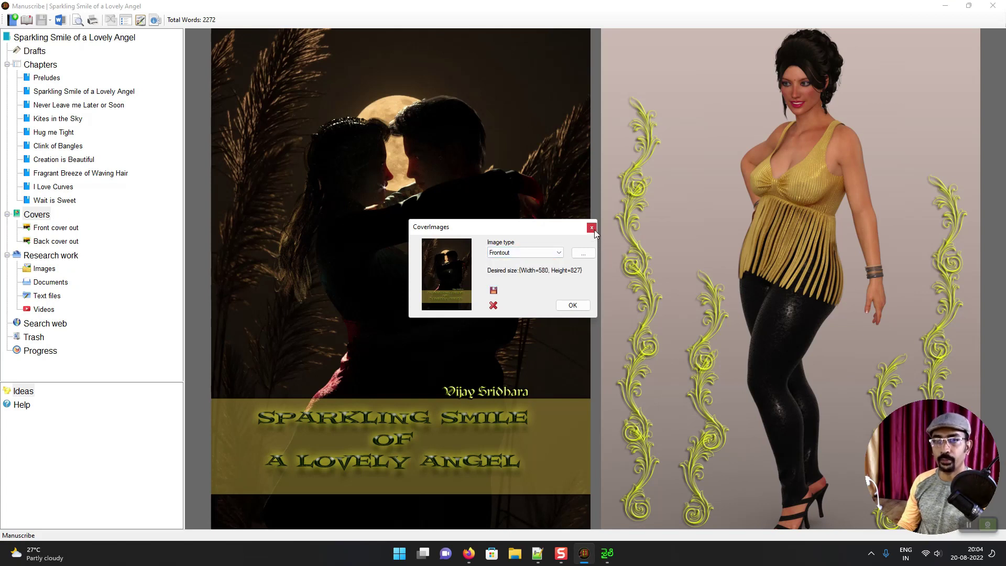
click(593, 228)
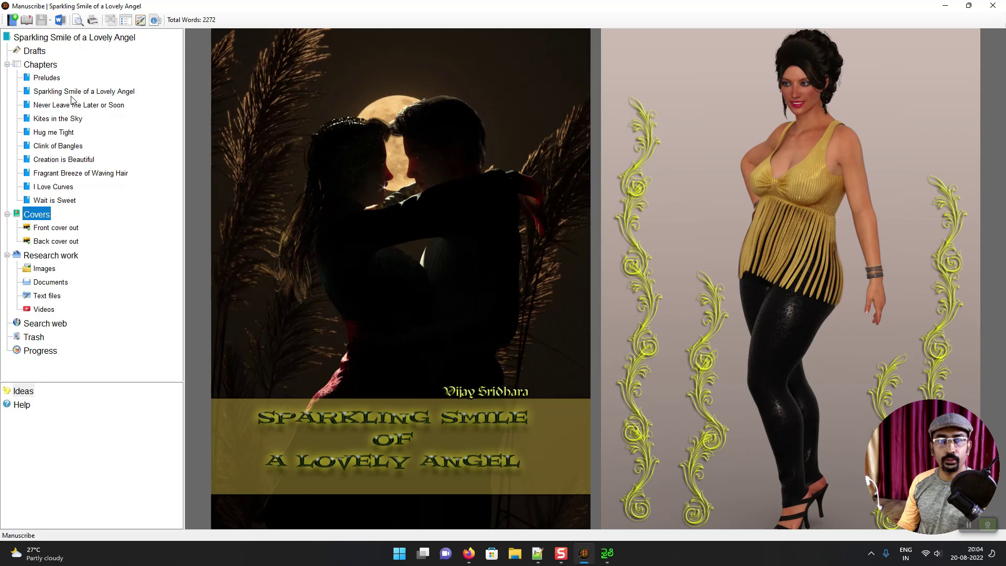
Open the Preludes chapter and highlight the opening poem on its first page and the text of the Preface page
click(58, 83)
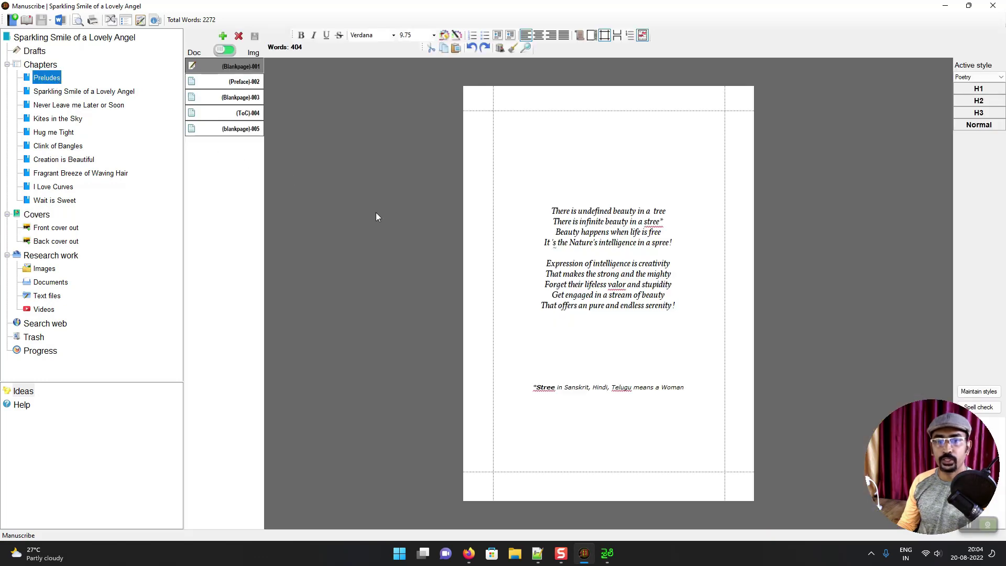
click(561, 260)
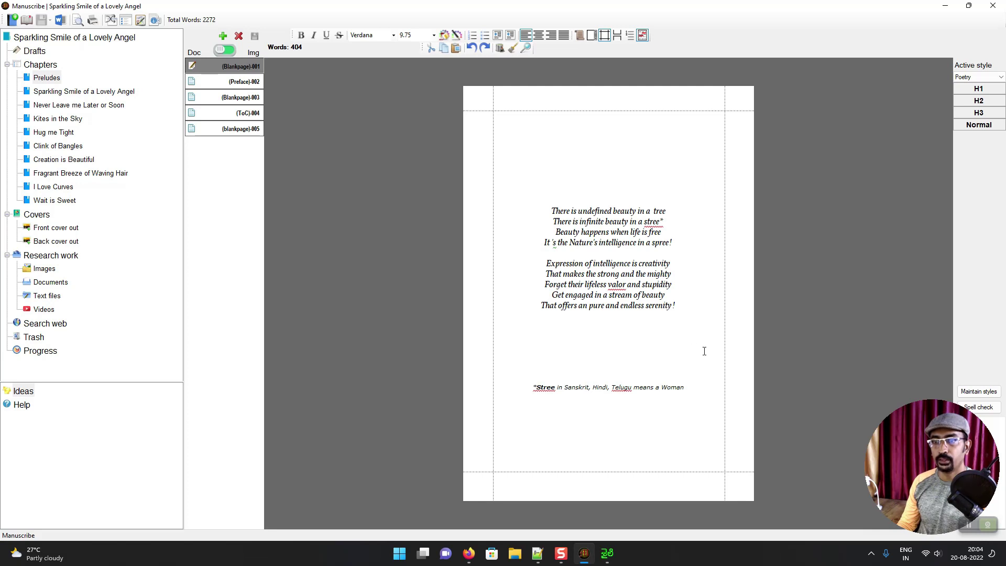
drag(609, 329, 608, 197)
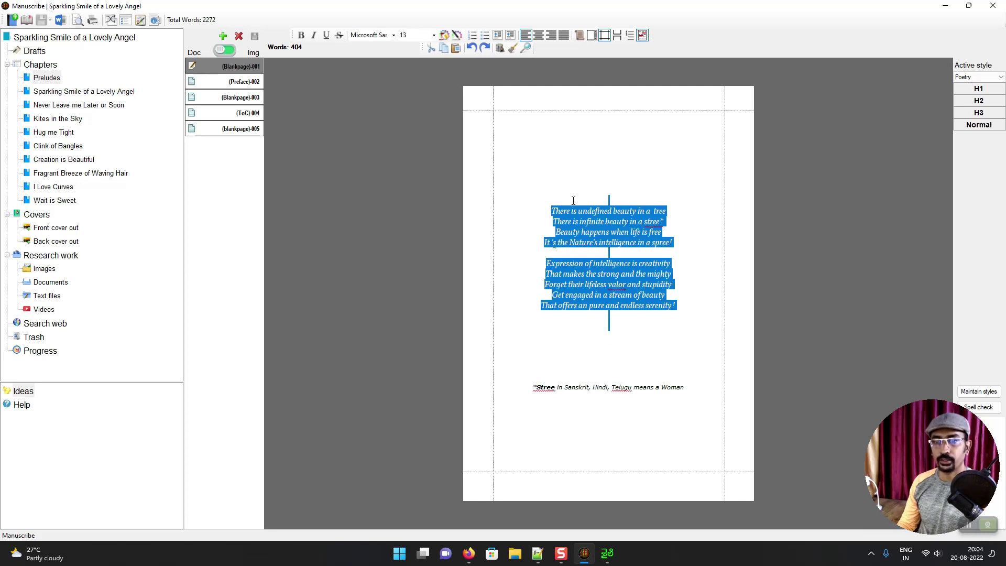
click(228, 84)
mouse_move(659, 414)
mouse_down()
mouse_move(524, 225)
mouse_move(487, 128)
mouse_up()
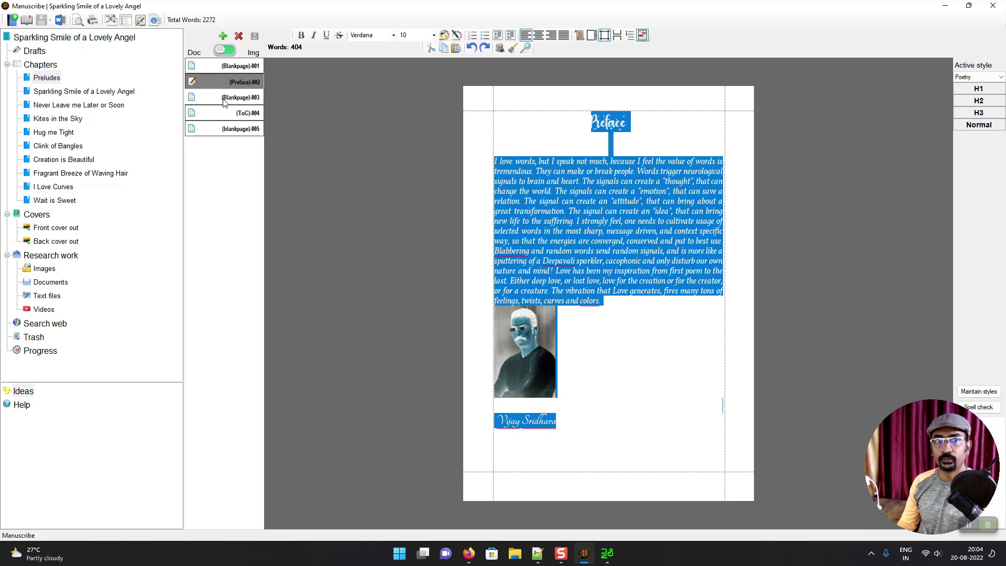
Look through the remaining Preludes pages: the copyright page (Blankpage)-003, (ToC)-004 and (blankpage)-005
click(241, 98)
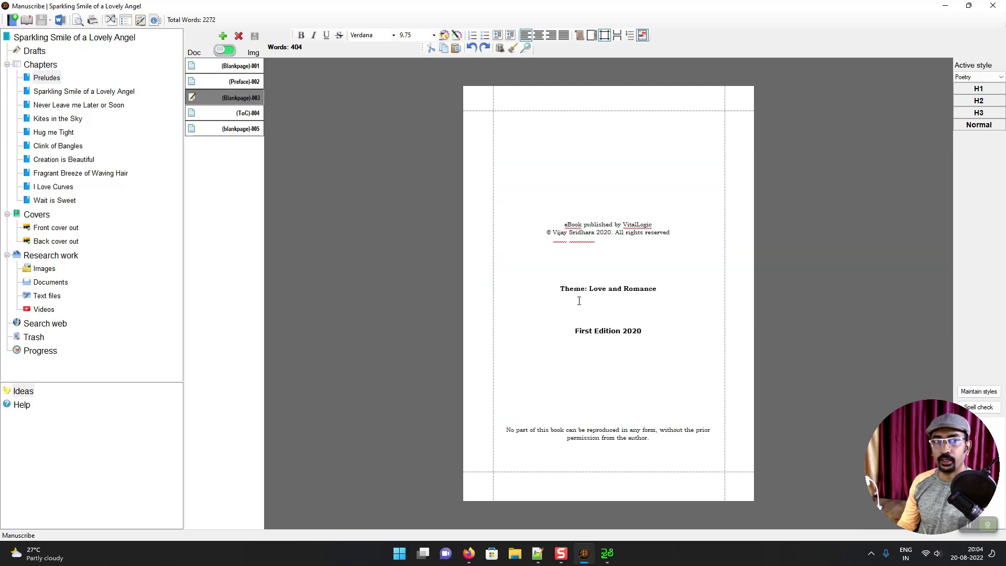
drag(665, 448, 557, 199)
click(536, 297)
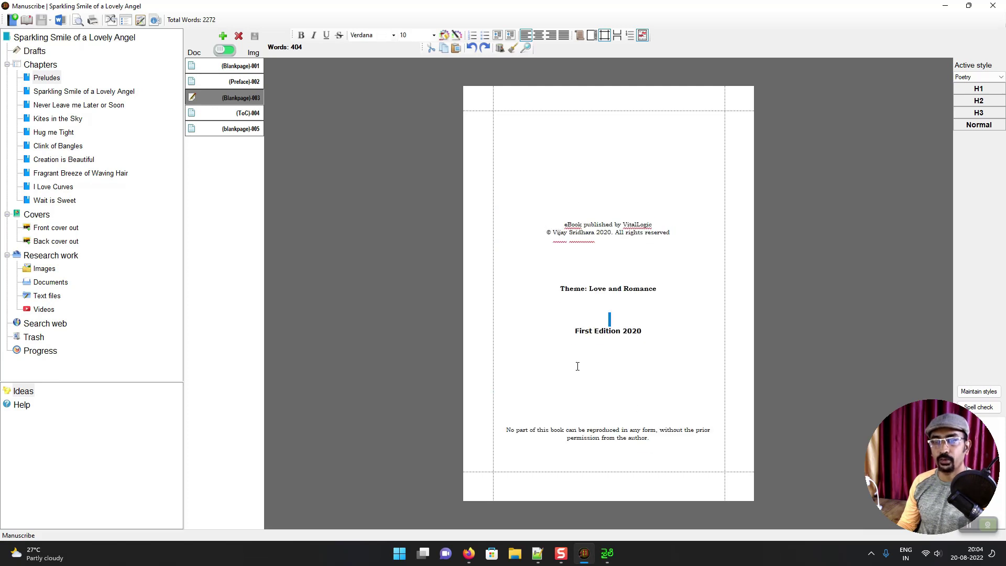
click(229, 115)
click(626, 278)
click(218, 129)
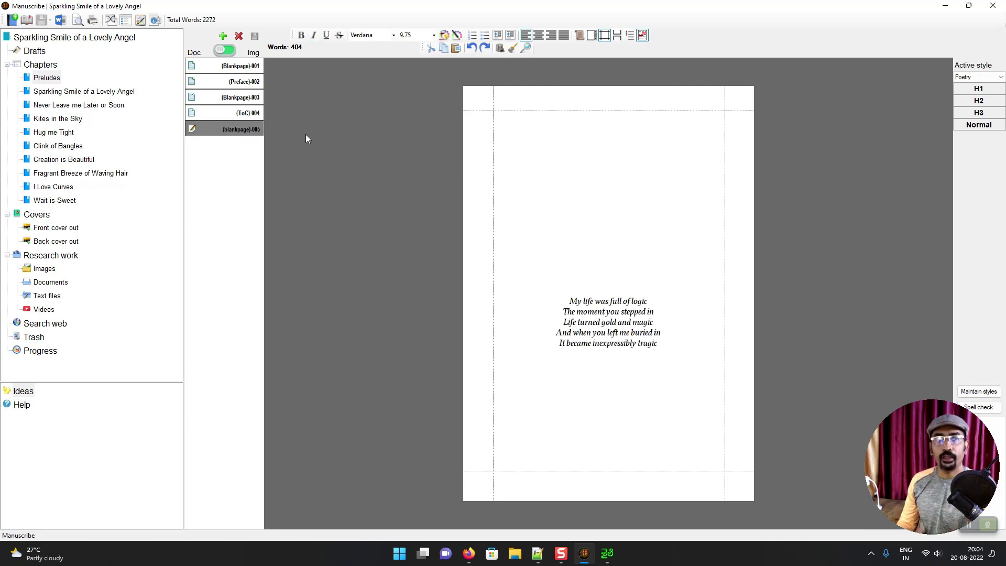
Browse the poem chapters from Sparkling Smile of a Lovely Angel through Kites in the Sky and Clink of Bangles to Wait is Sweet
click(82, 93)
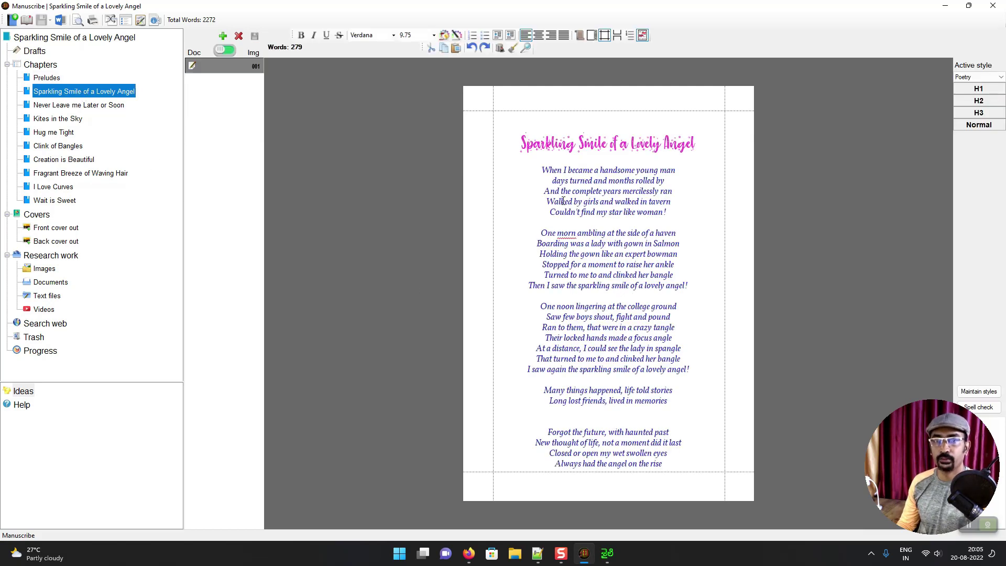
click(118, 107)
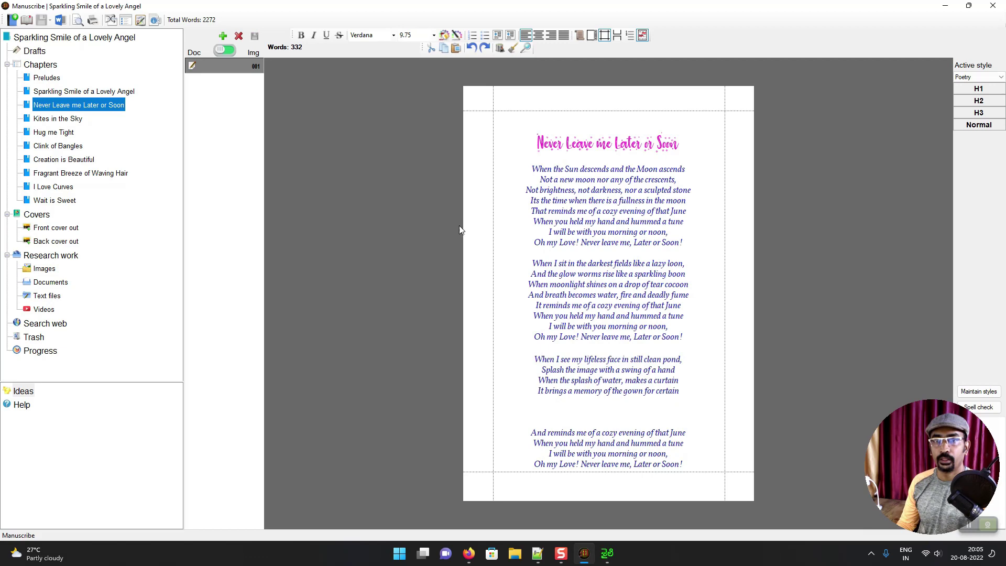
click(64, 121)
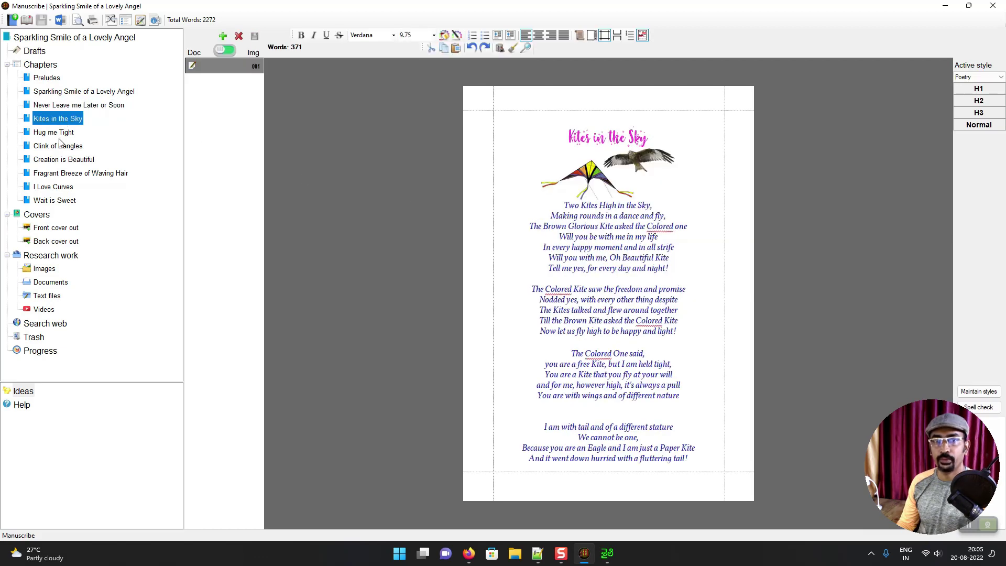
click(59, 145)
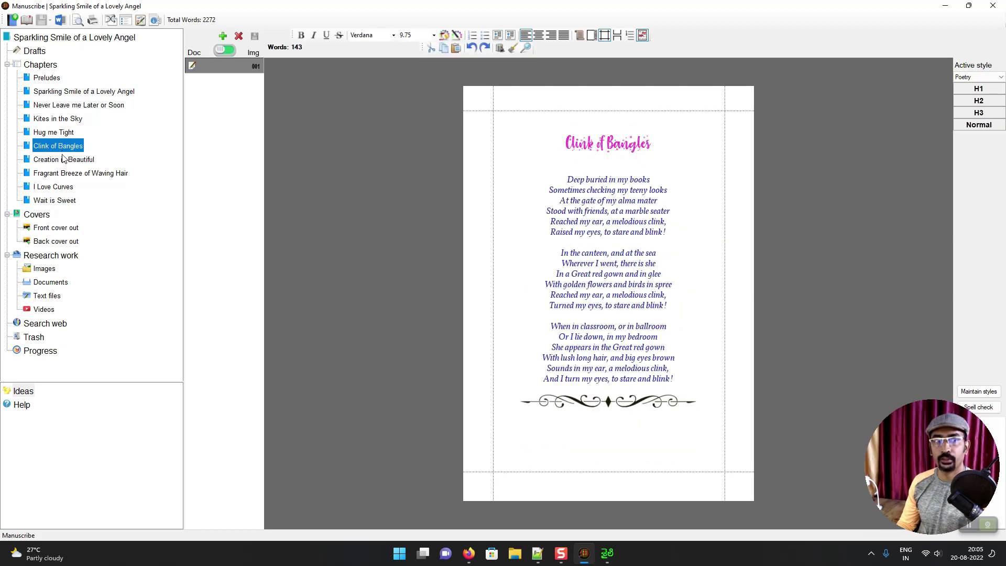
click(63, 158)
click(79, 187)
click(63, 202)
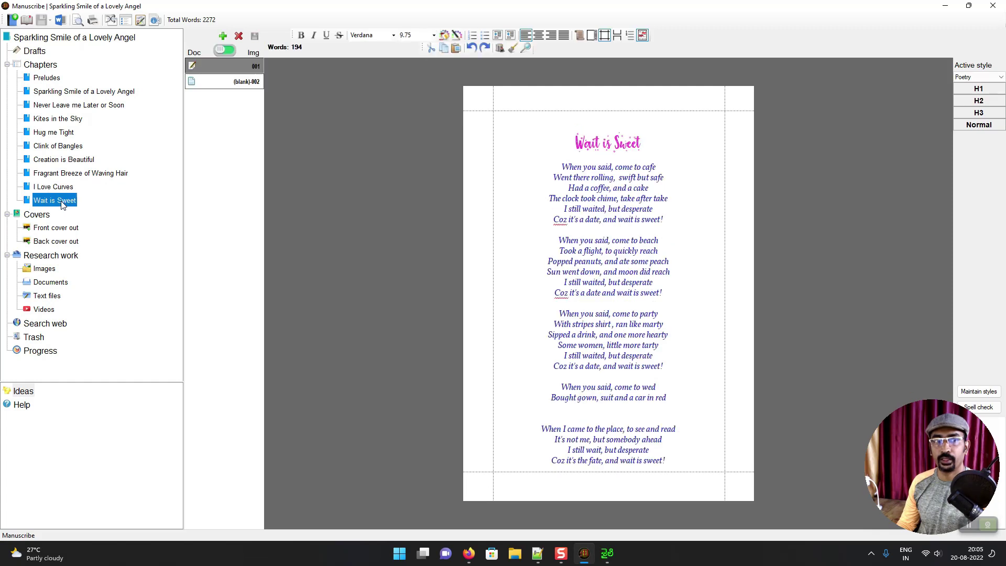